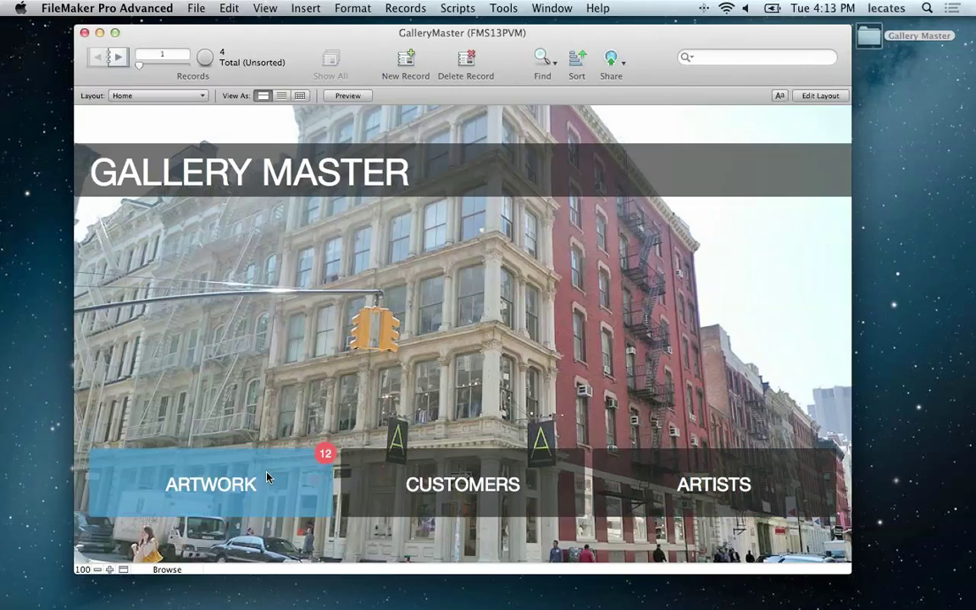
Step: Open the Customers section from the home screen and return to the home screen
{"action": "left_click", "coordinate": [467, 496]}
{"action": "left_click", "coordinate": [441, 127]}
{"action": "left_click", "coordinate": [251, 193]}
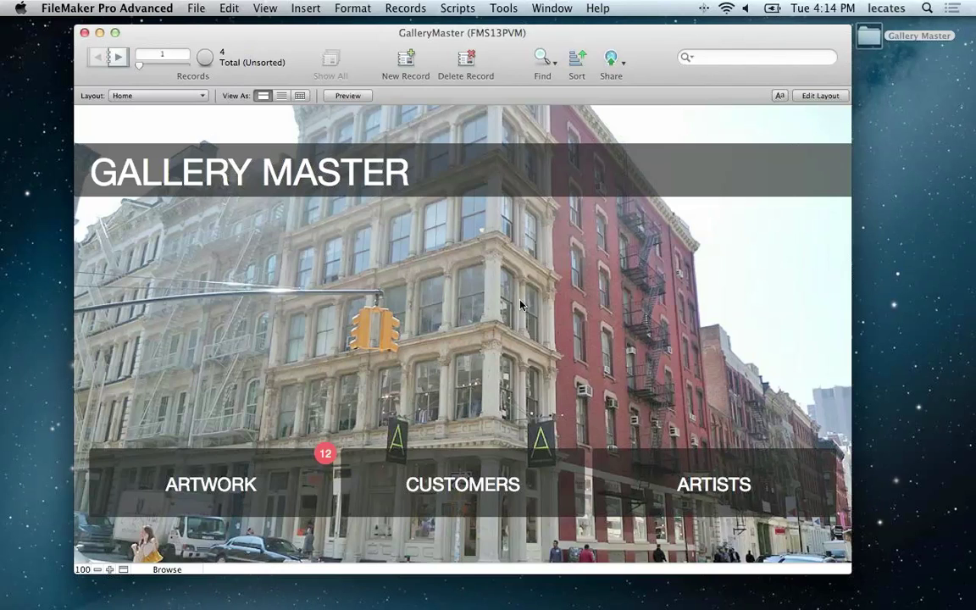
Step: Open the Customers list, browse through it, and open the first customer's detail record
{"action": "left_click", "coordinate": [462, 479]}
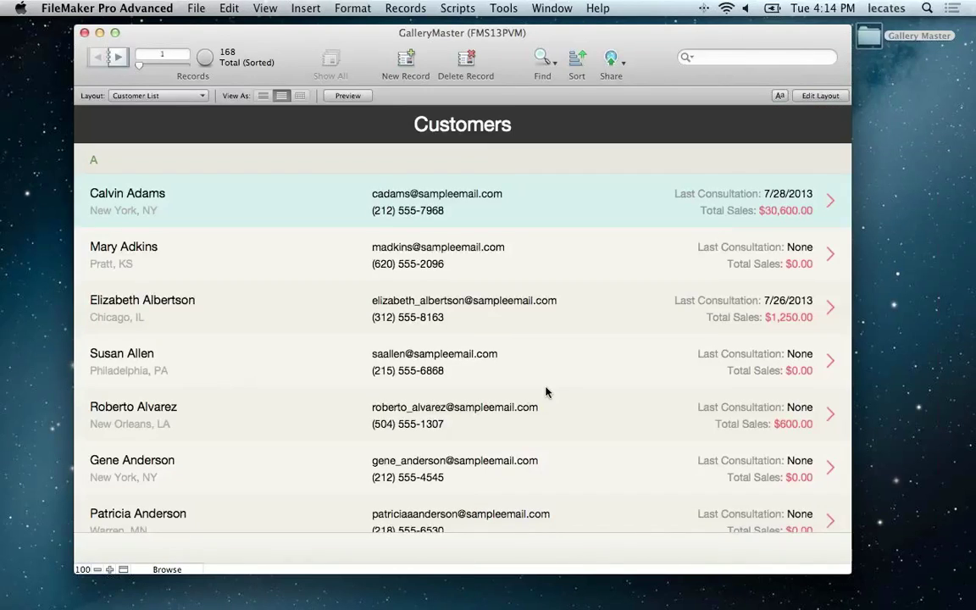
{"action": "scroll", "coordinate": [546, 392], "scroll_direction": "down", "scroll_amount": 10}
{"action": "scroll", "coordinate": [546, 392], "scroll_direction": "up", "scroll_amount": 2}
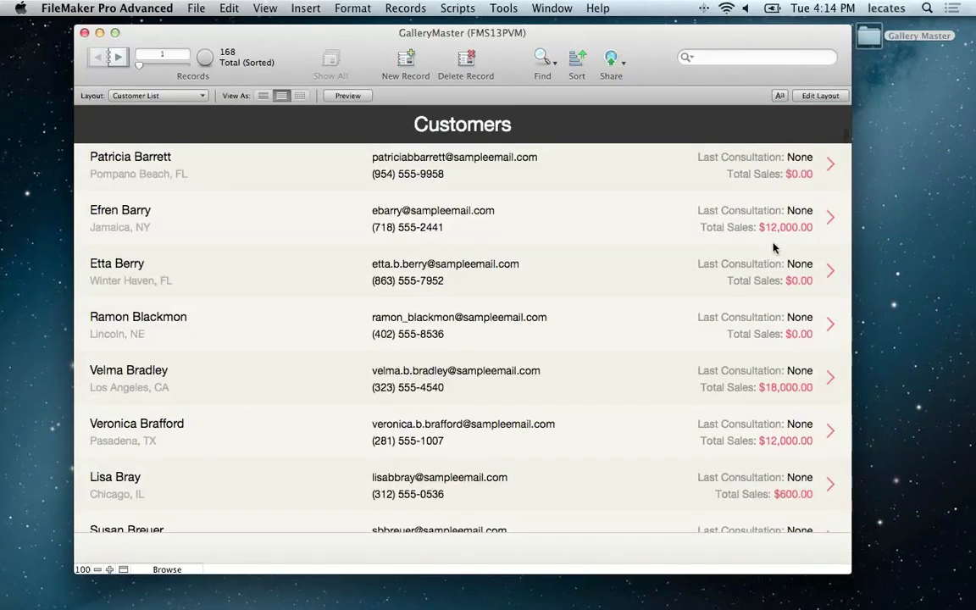
{"action": "scroll", "coordinate": [773, 247], "scroll_direction": "up", "scroll_amount": 5}
{"action": "left_click", "coordinate": [830, 204]}
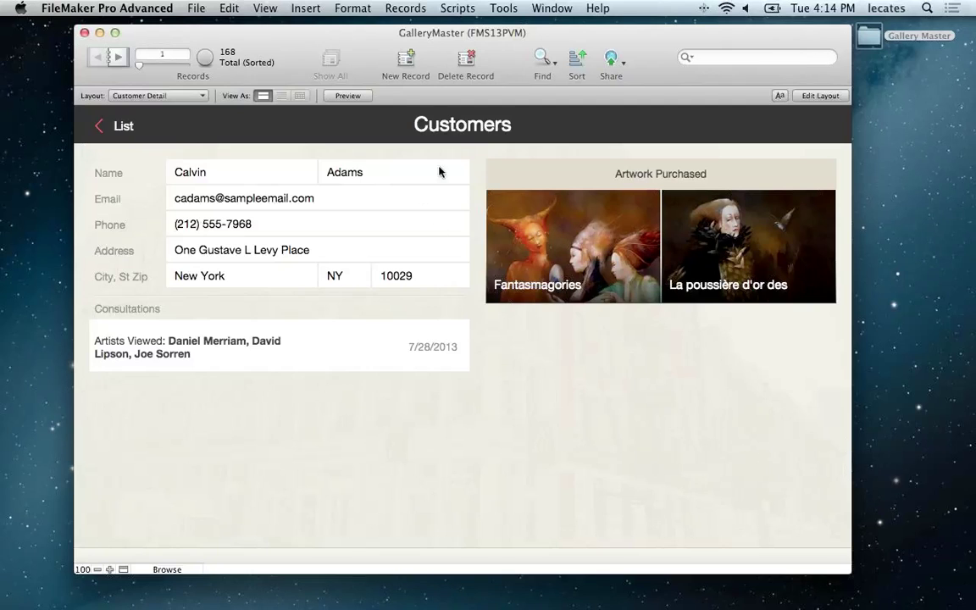
Step: Switch to the Artists section and open the first artist's detail record
{"action": "left_click", "coordinate": [468, 128]}
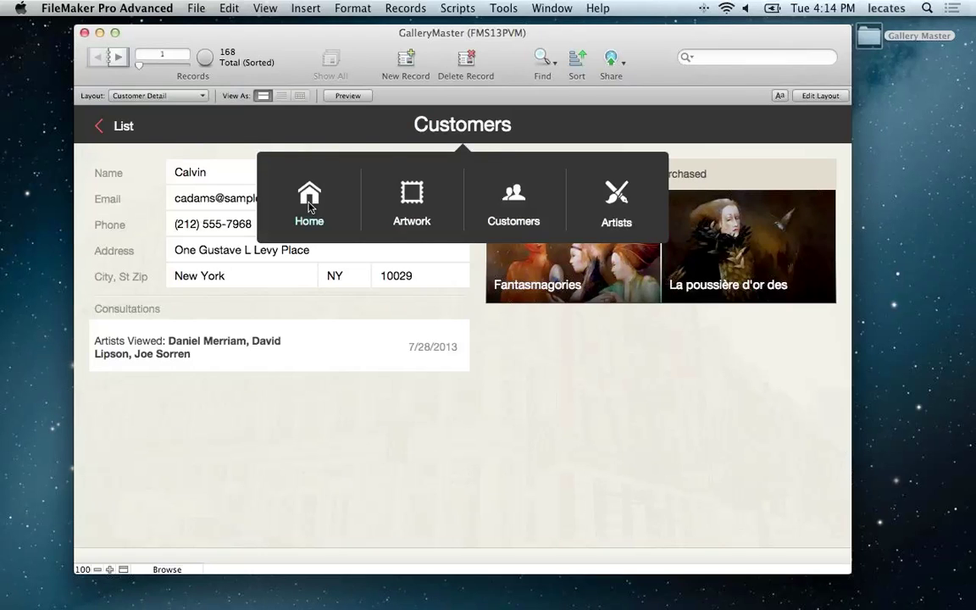
{"action": "left_click", "coordinate": [627, 201]}
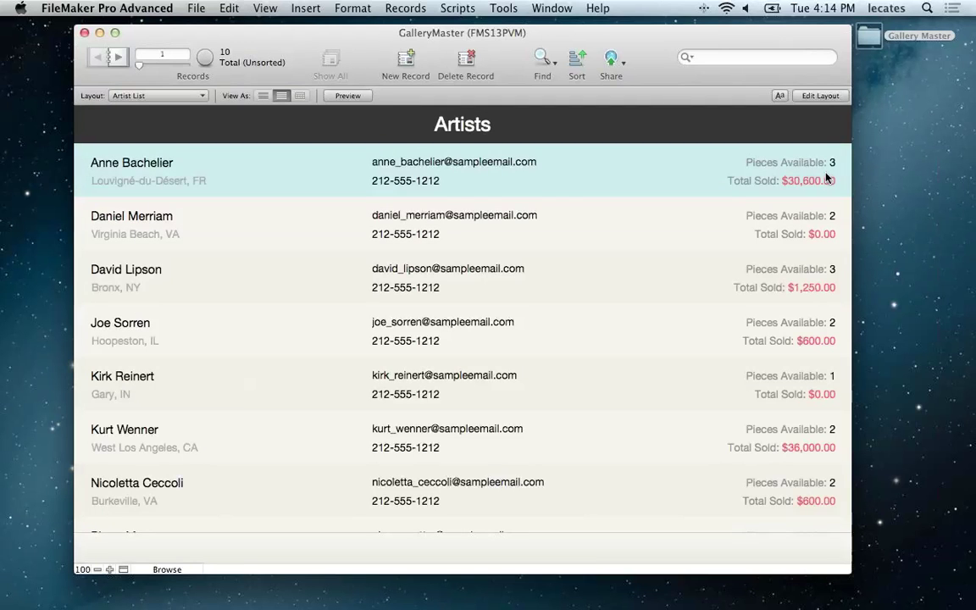
{"action": "left_click", "coordinate": [766, 175]}
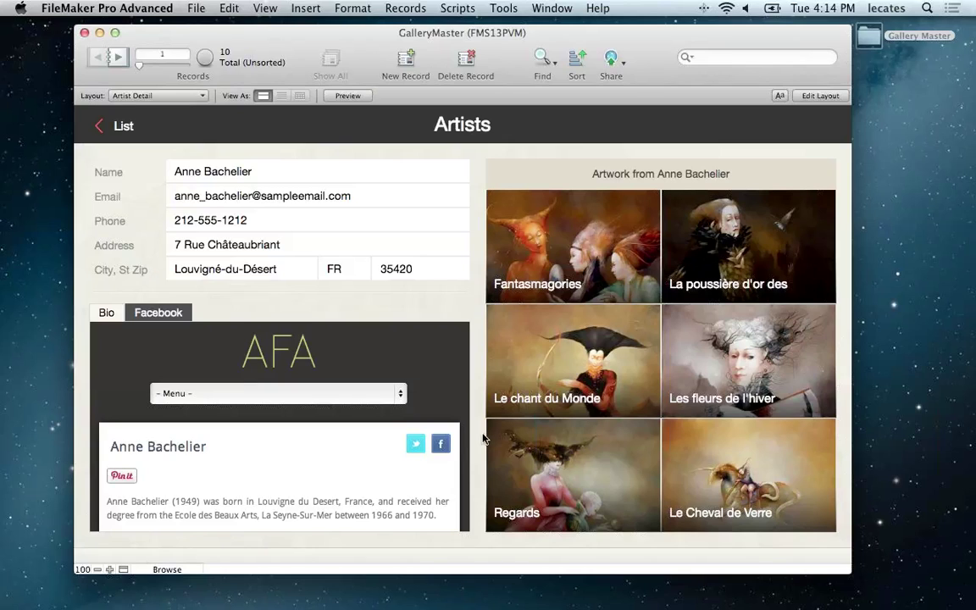
Step: Switch to the Artwork section and open the detail record of Soulmate
{"action": "left_click", "coordinate": [481, 125]}
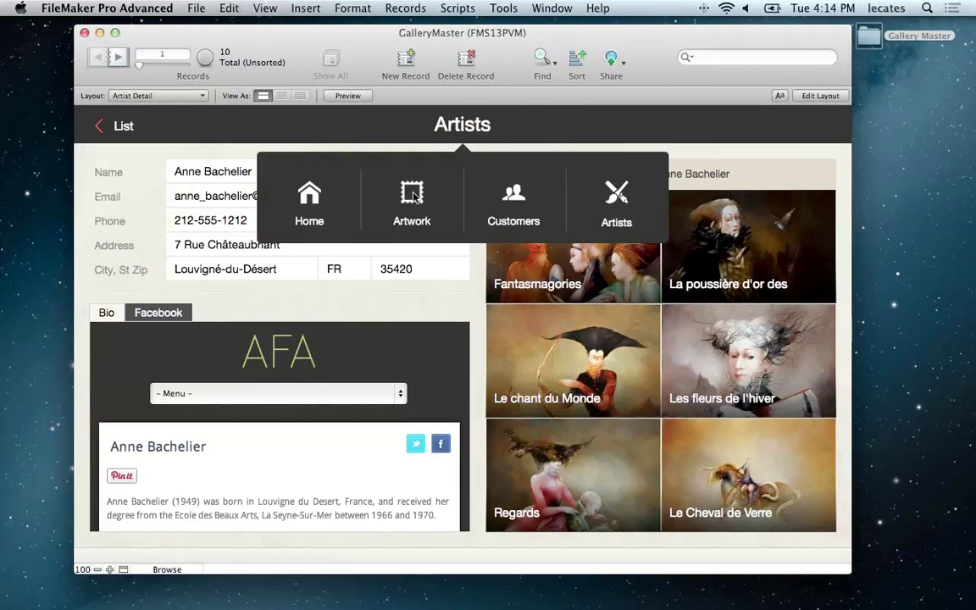
{"action": "left_click", "coordinate": [411, 199]}
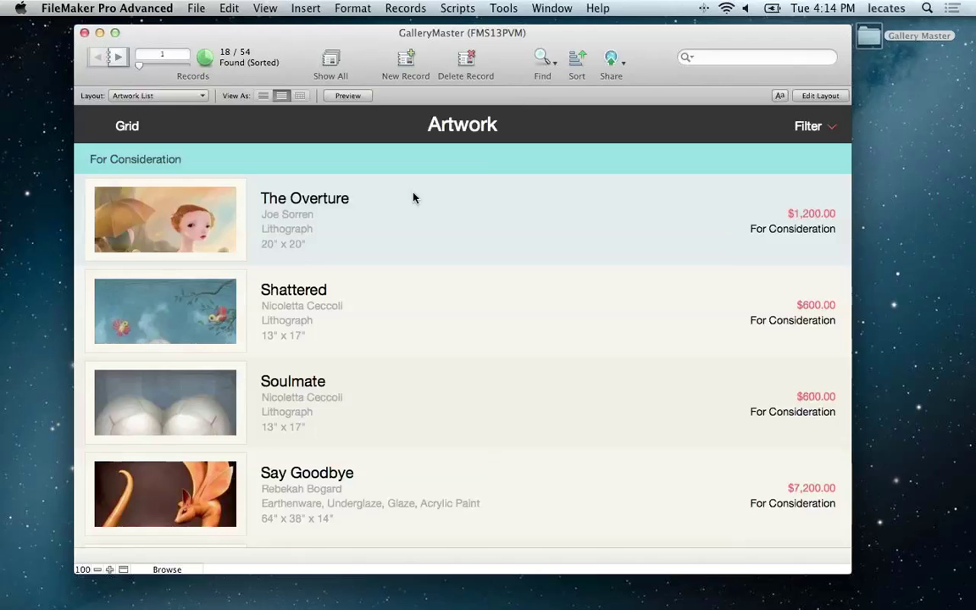
{"action": "left_click", "coordinate": [811, 405]}
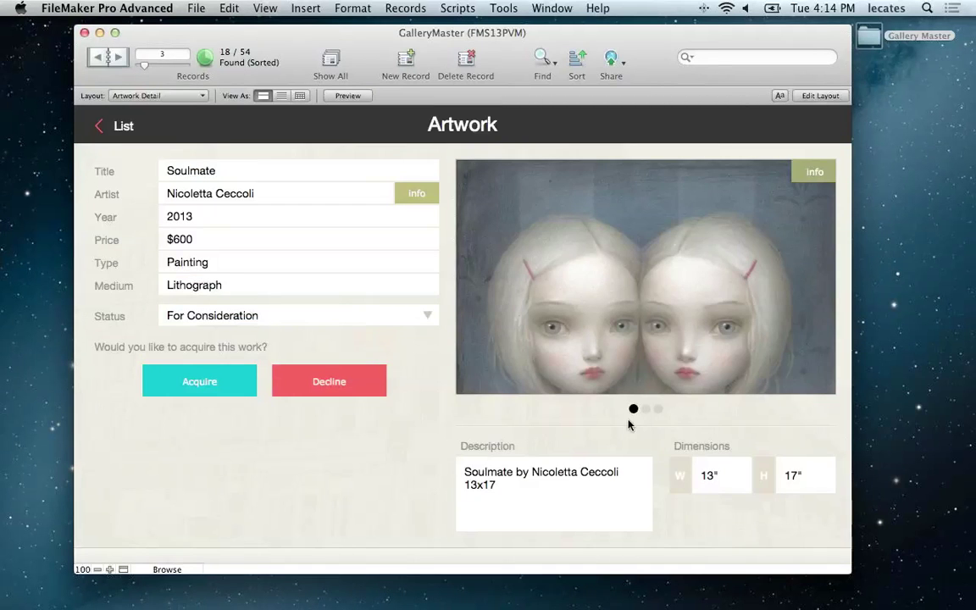
Step: Flip through the three image views of Soulmate and finish on the second, full-picture view
{"action": "left_click", "coordinate": [645, 409]}
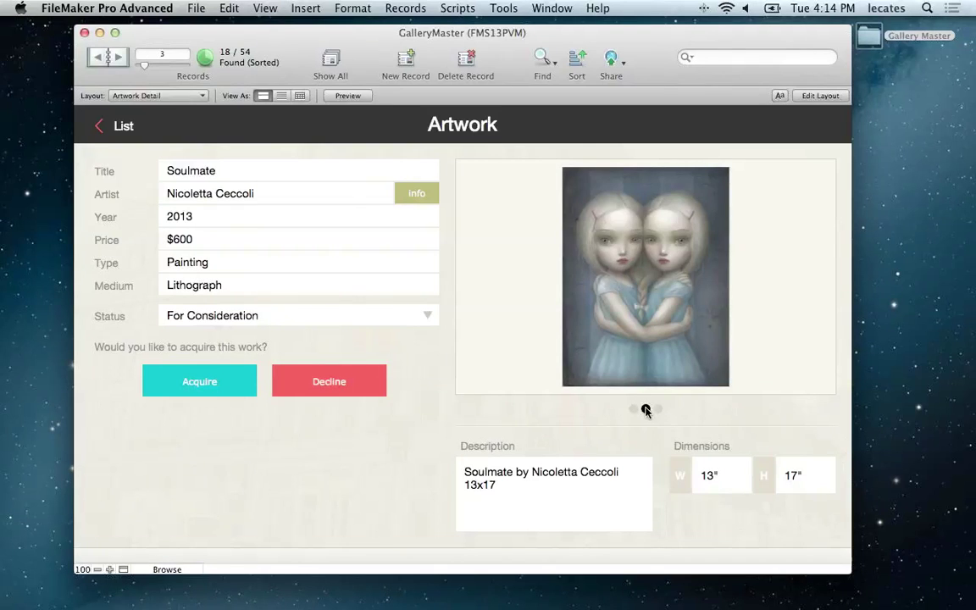
{"action": "left_click", "coordinate": [657, 410]}
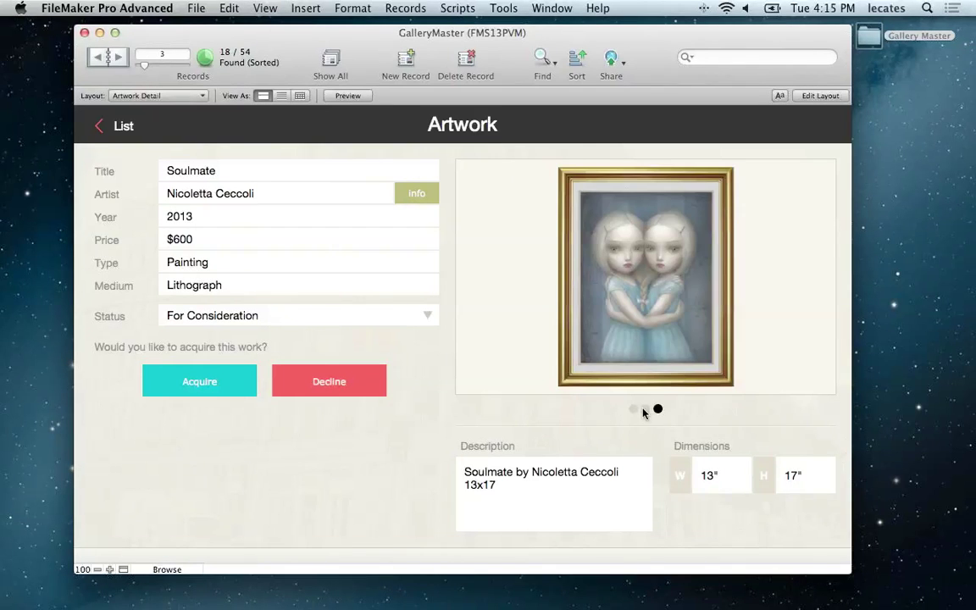
{"action": "left_click", "coordinate": [645, 410]}
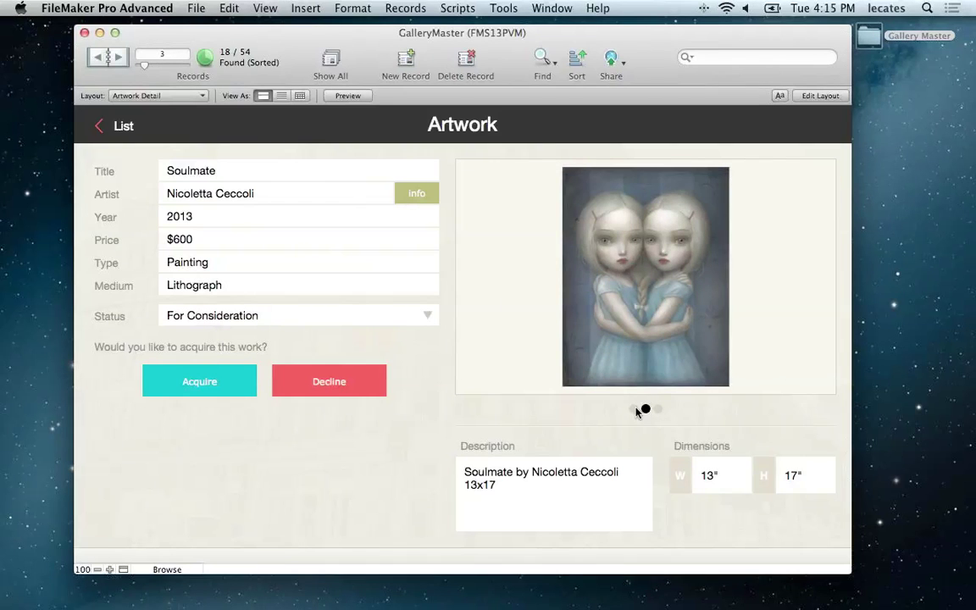
{"action": "left_click", "coordinate": [635, 410]}
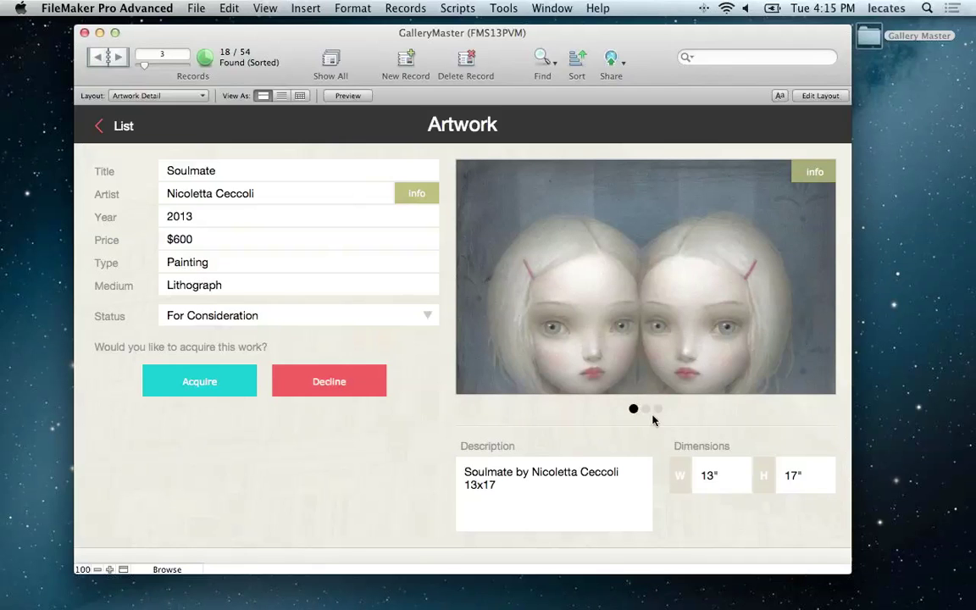
{"action": "left_click", "coordinate": [647, 410]}
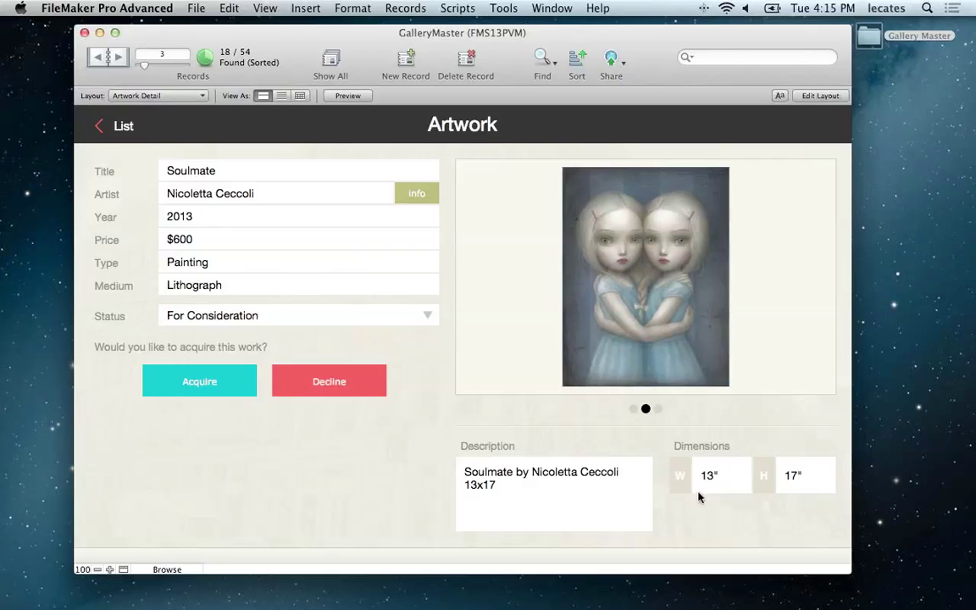
Step: Compare the dimension fields of Soulmate and Say Goodbye, and go back to the first record in the found set
{"action": "left_click", "coordinate": [119, 57]}
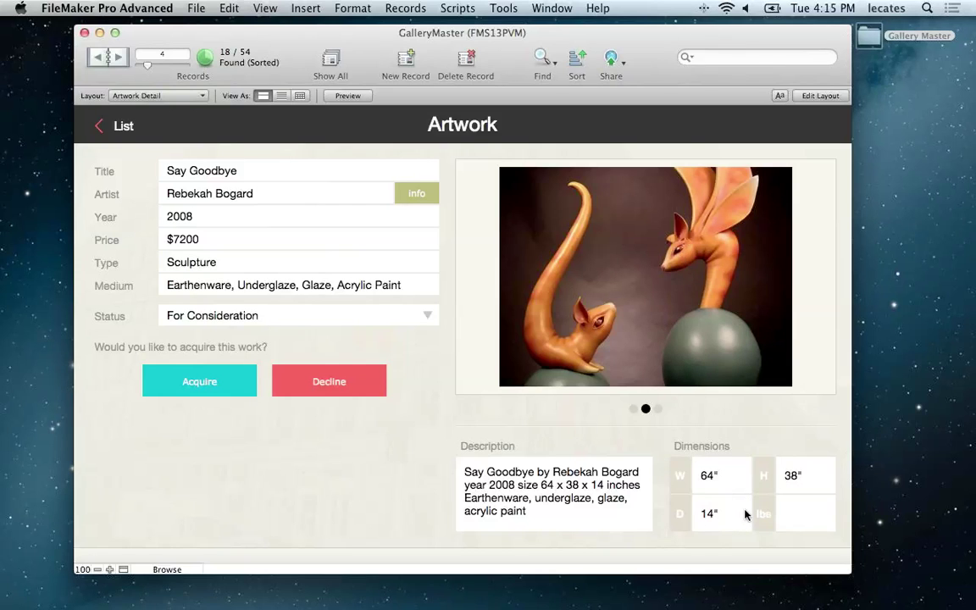
{"action": "left_click", "coordinate": [103, 65]}
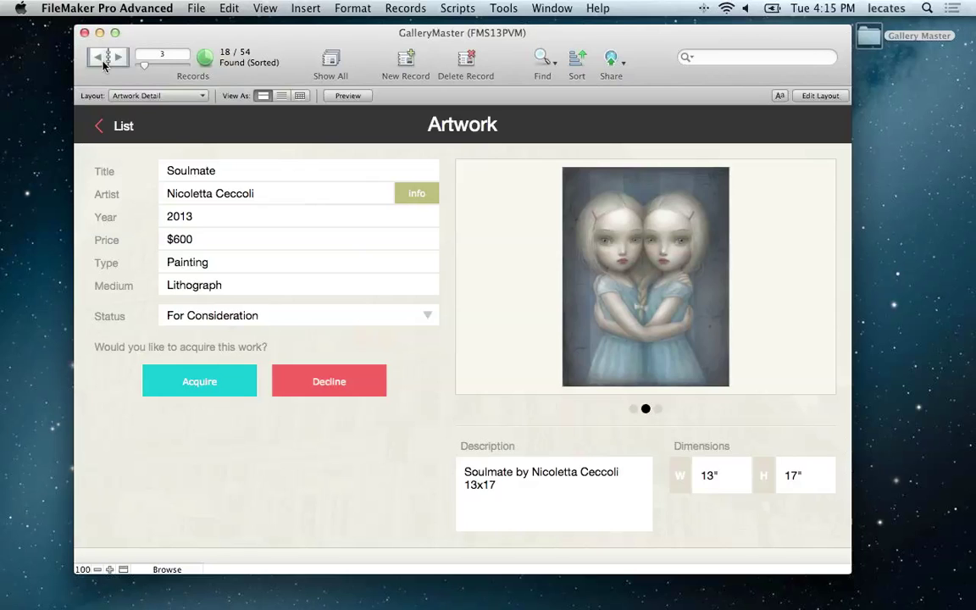
{"action": "left_click", "coordinate": [110, 52]}
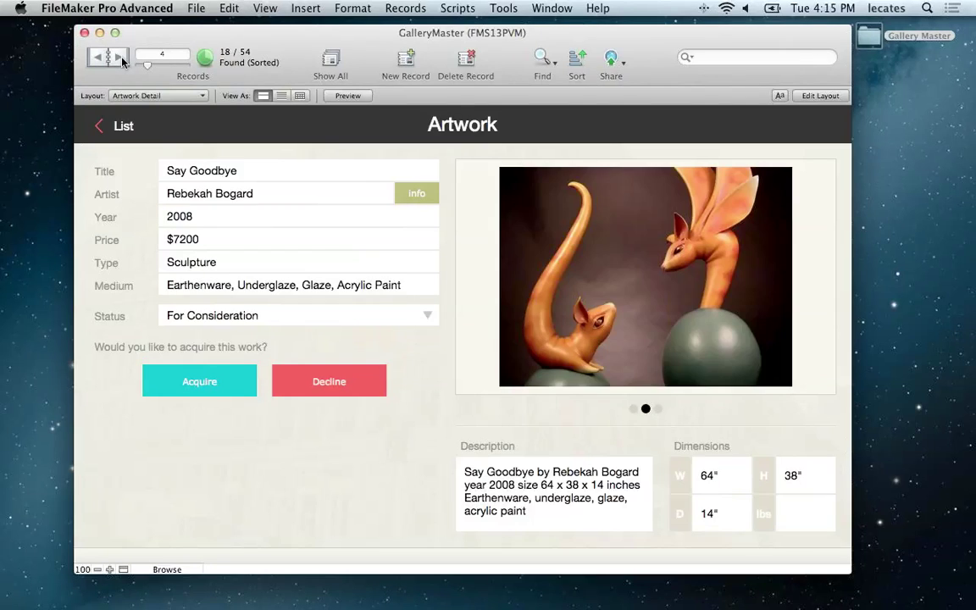
{"action": "left_click", "coordinate": [101, 58]}
{"action": "left_click", "coordinate": [101, 58]}
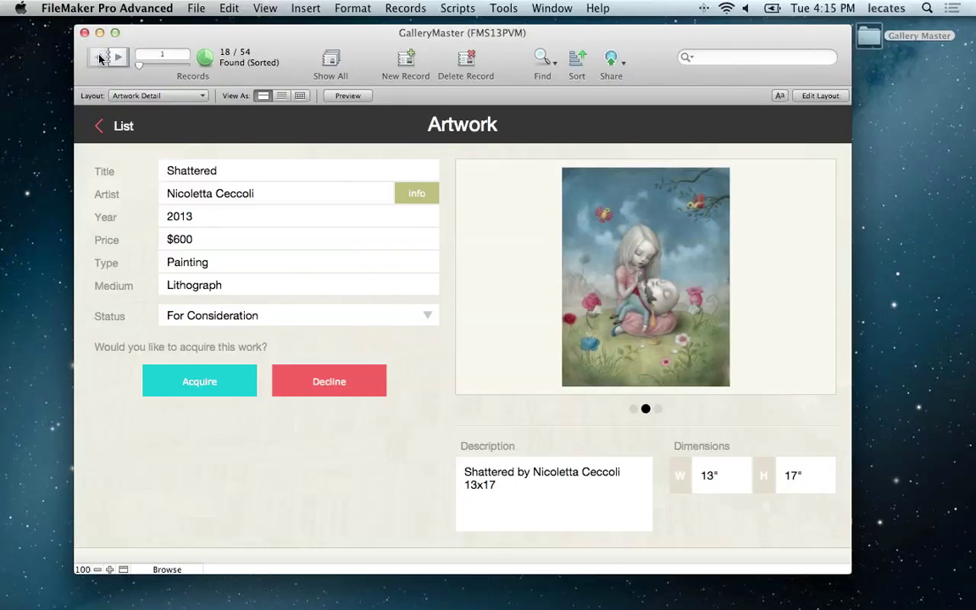
{"action": "left_click", "coordinate": [100, 58]}
Step: Show all artwork records, view the status details of Pursuit, and return to The Overture
{"action": "key", "text": "super+j"}
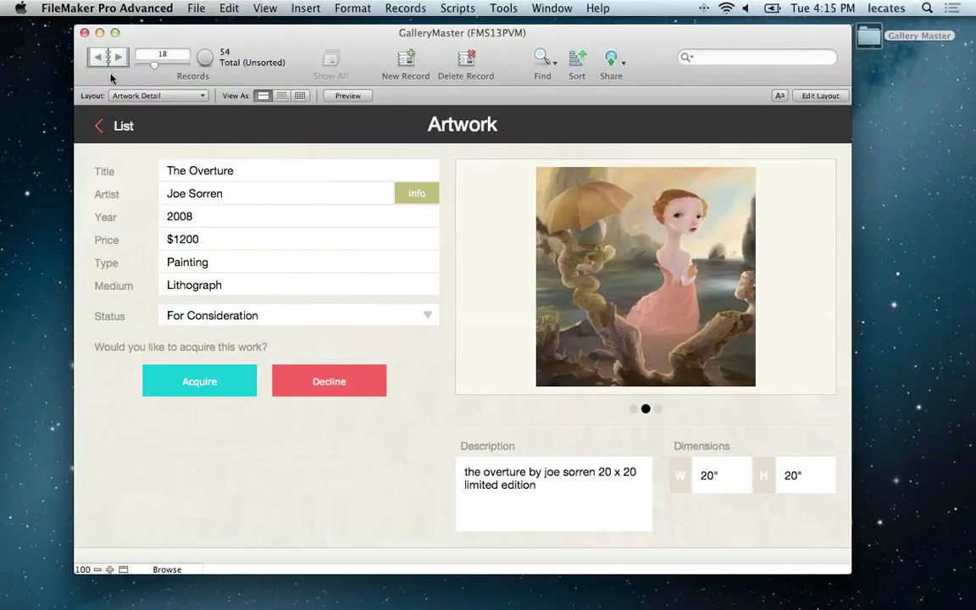
{"action": "left_click", "coordinate": [97, 56]}
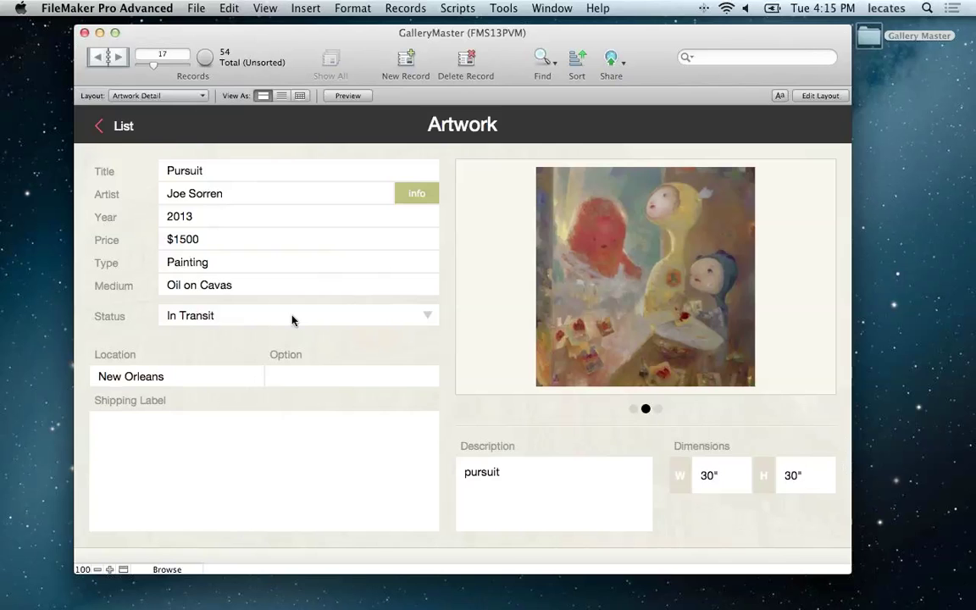
{"action": "left_click", "coordinate": [118, 58]}
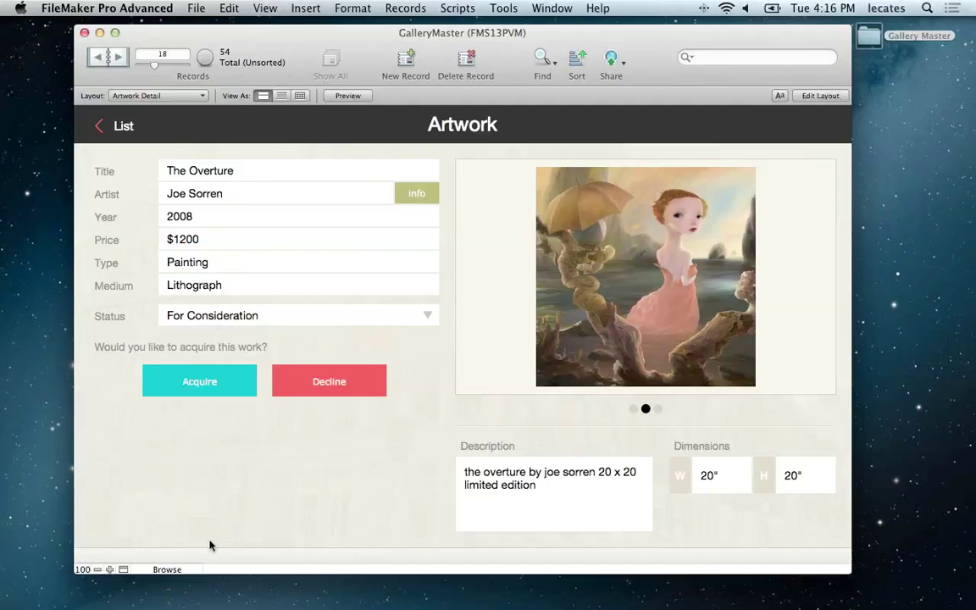
Step: View the artist bio for The Overture, close it, and return to the artwork list
{"action": "left_click", "coordinate": [417, 194]}
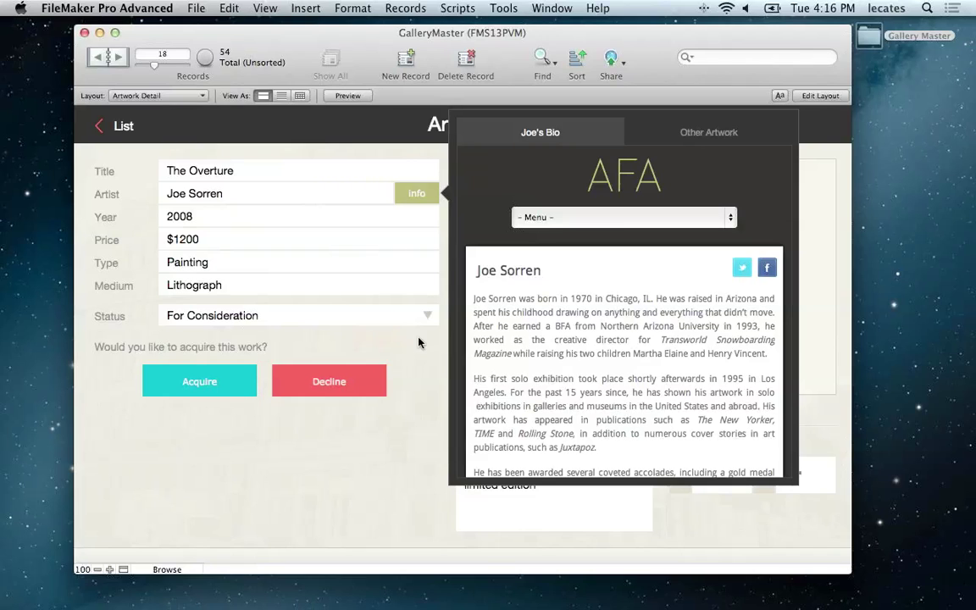
{"action": "left_click", "coordinate": [436, 342]}
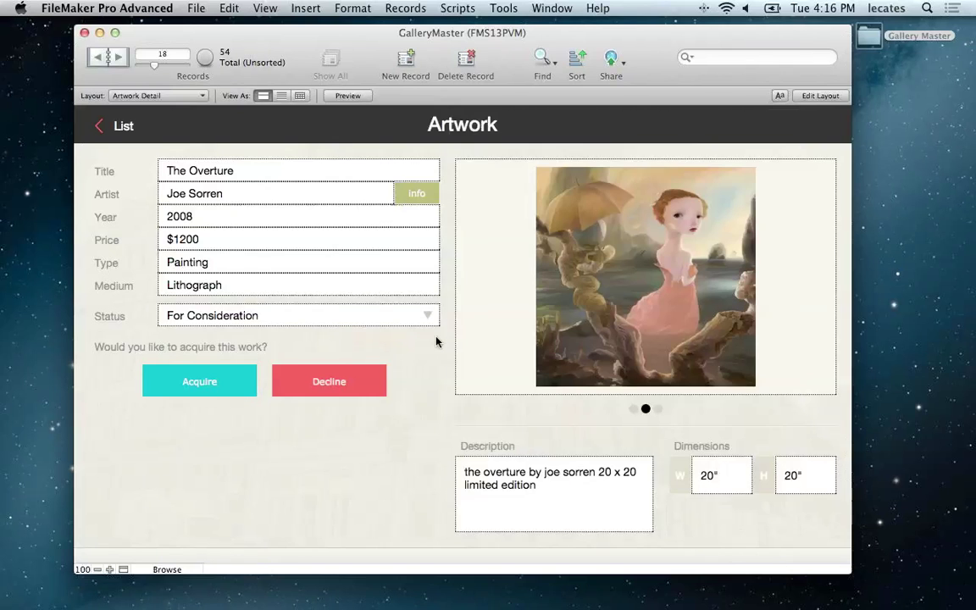
{"action": "left_click", "coordinate": [120, 125]}
Step: Filter the artwork list to show only Available pieces
{"action": "left_click", "coordinate": [813, 126]}
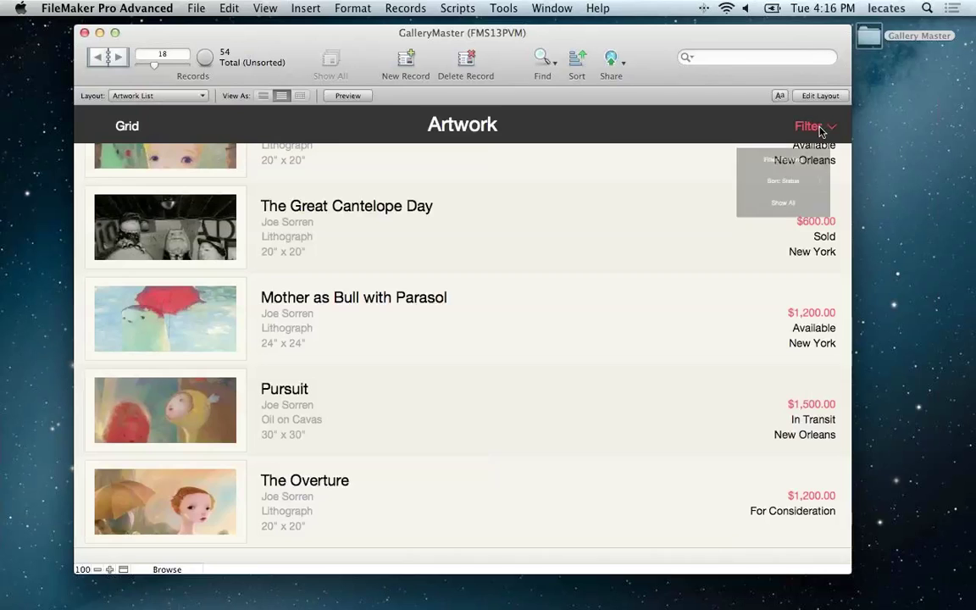
{"action": "left_click", "coordinate": [782, 174]}
{"action": "left_click", "coordinate": [775, 215]}
Step: Change the artwork list filter to show only Sold pieces
{"action": "left_click", "coordinate": [807, 127]}
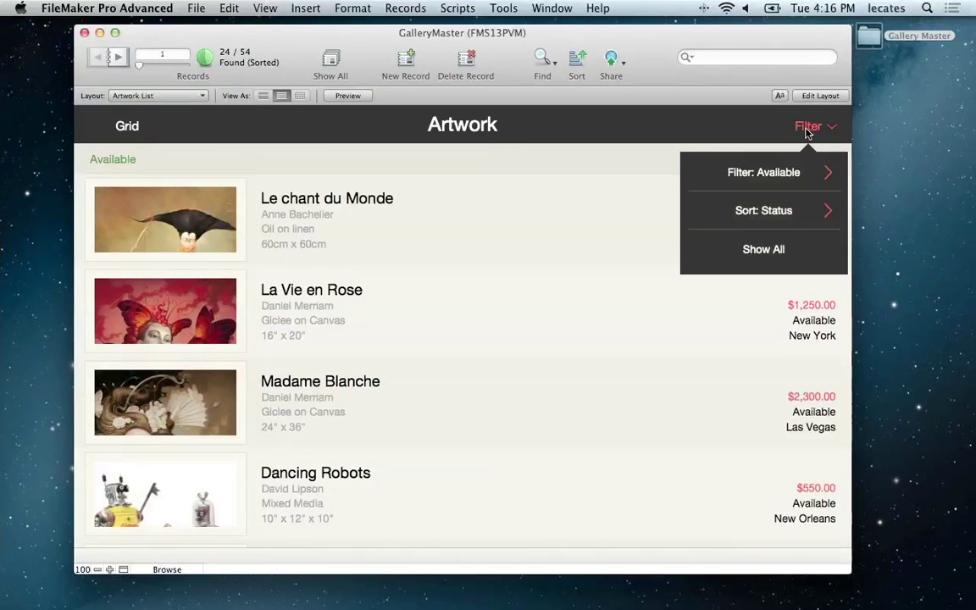
{"action": "left_click", "coordinate": [781, 176]}
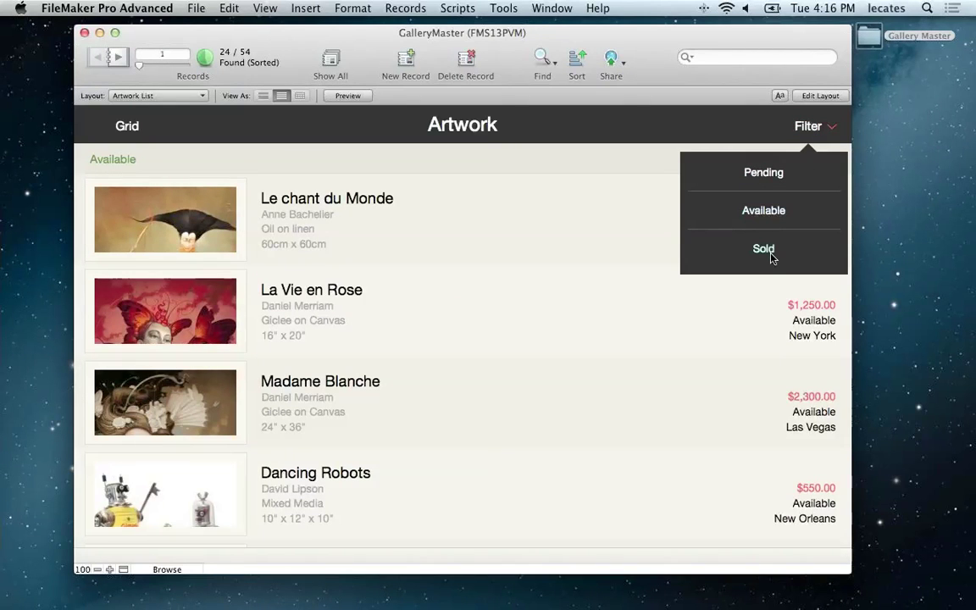
{"action": "left_click", "coordinate": [766, 250]}
Step: Switch the artwork list filter from Sold back to Available
{"action": "left_click", "coordinate": [807, 126]}
{"action": "left_click", "coordinate": [776, 176]}
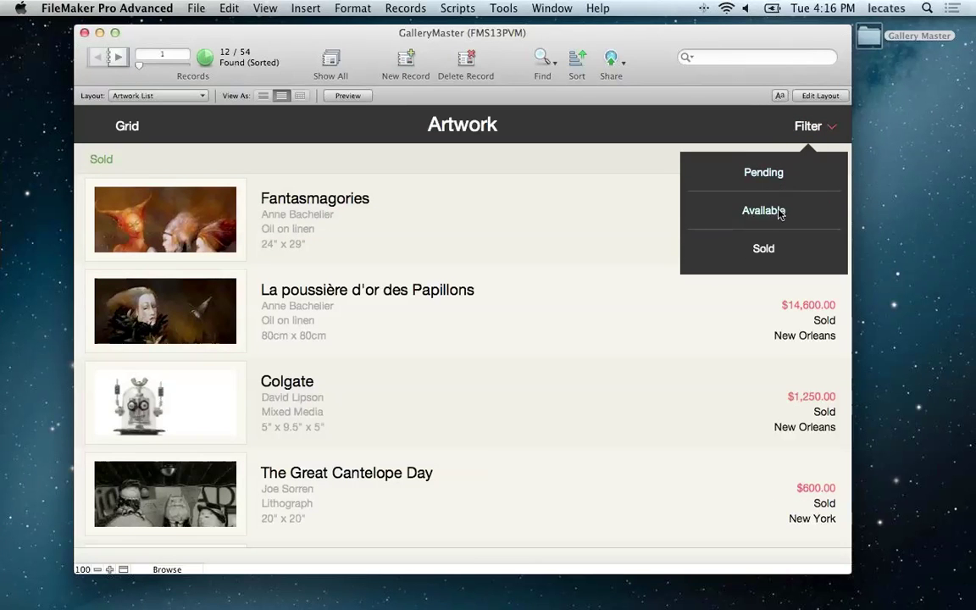
{"action": "left_click", "coordinate": [780, 215]}
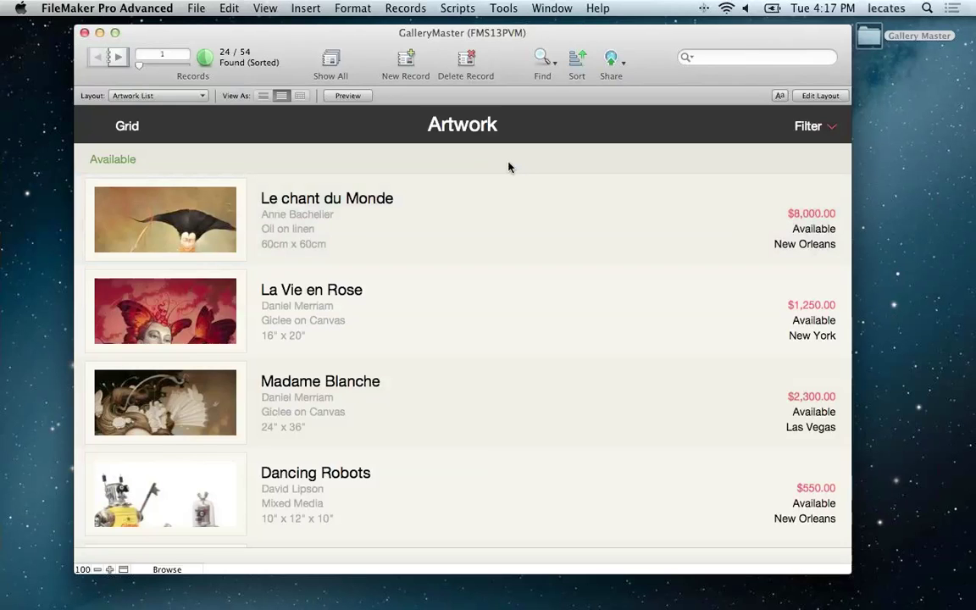
{"action": "left_click", "coordinate": [809, 126]}
{"action": "left_click", "coordinate": [781, 174]}
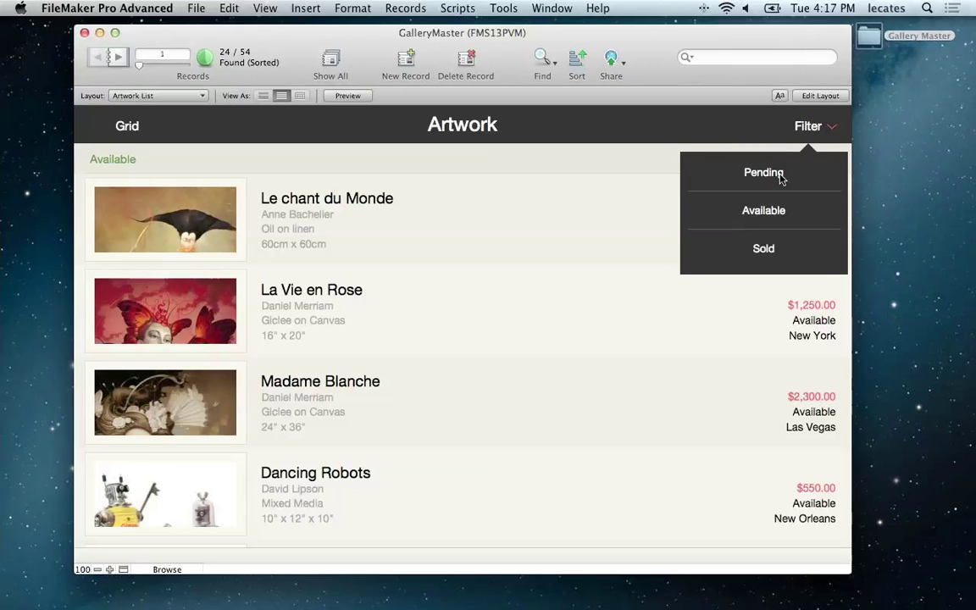
{"action": "left_click", "coordinate": [671, 136]}
Step: Quick-search the artwork for "arty" and open the detail record of Arty-Fact 62
{"action": "left_click", "coordinate": [725, 60]}
{"action": "type", "text": "arty"}
{"action": "key", "text": "Return"}
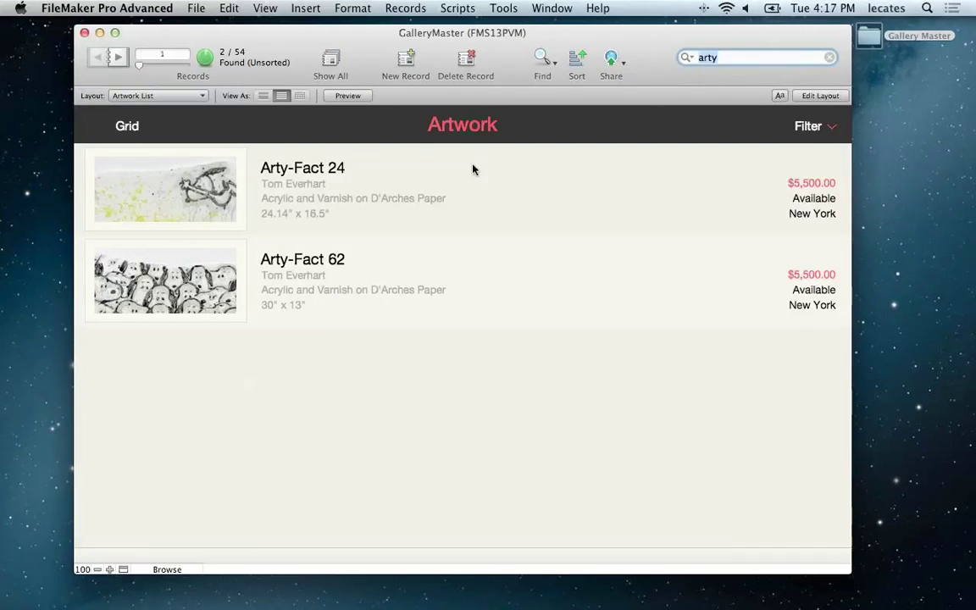
{"action": "left_click", "coordinate": [141, 264]}
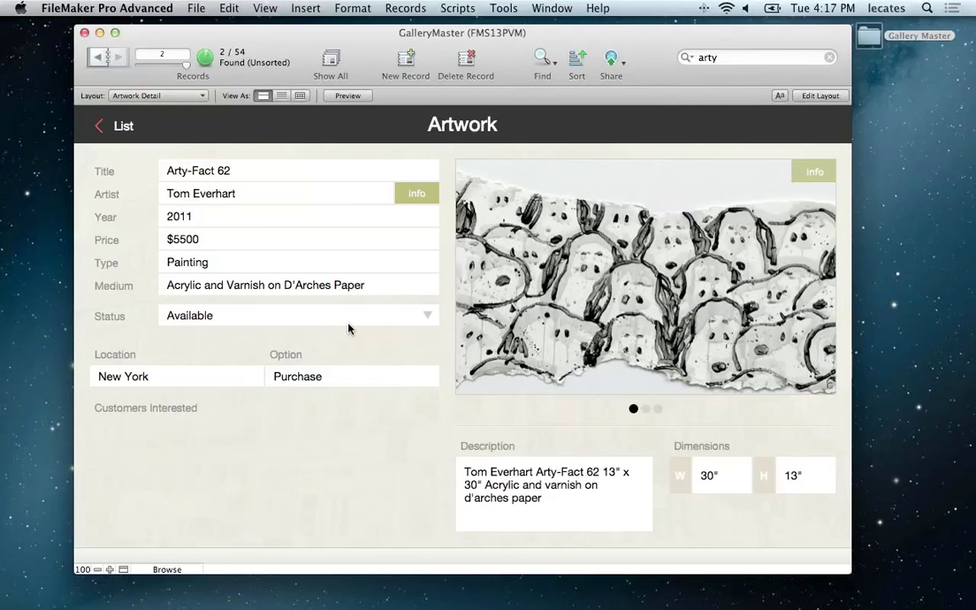
Step: View the second image of Arty-Fact 62 and return to its first image
{"action": "left_click", "coordinate": [646, 410]}
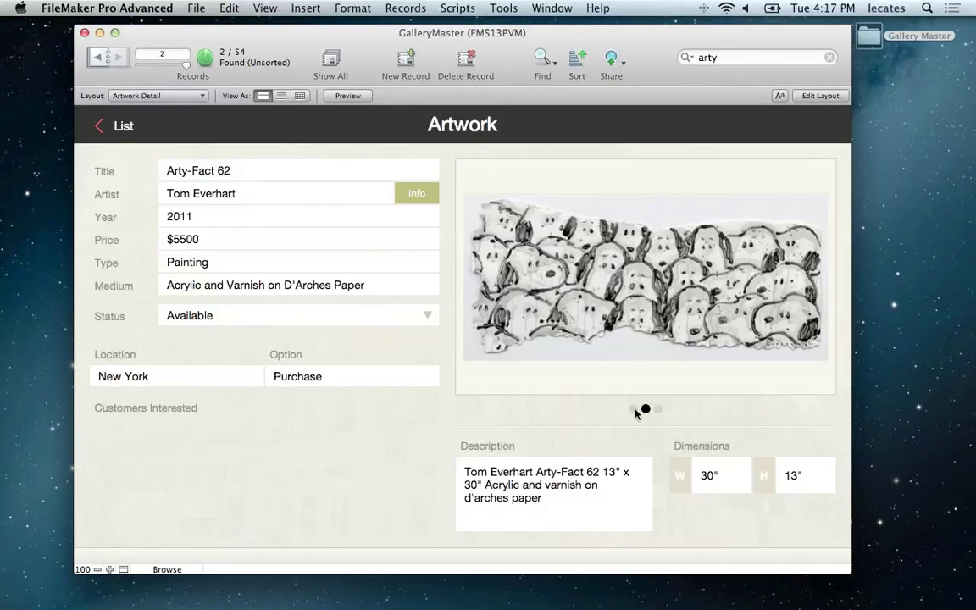
{"action": "left_click", "coordinate": [633, 409]}
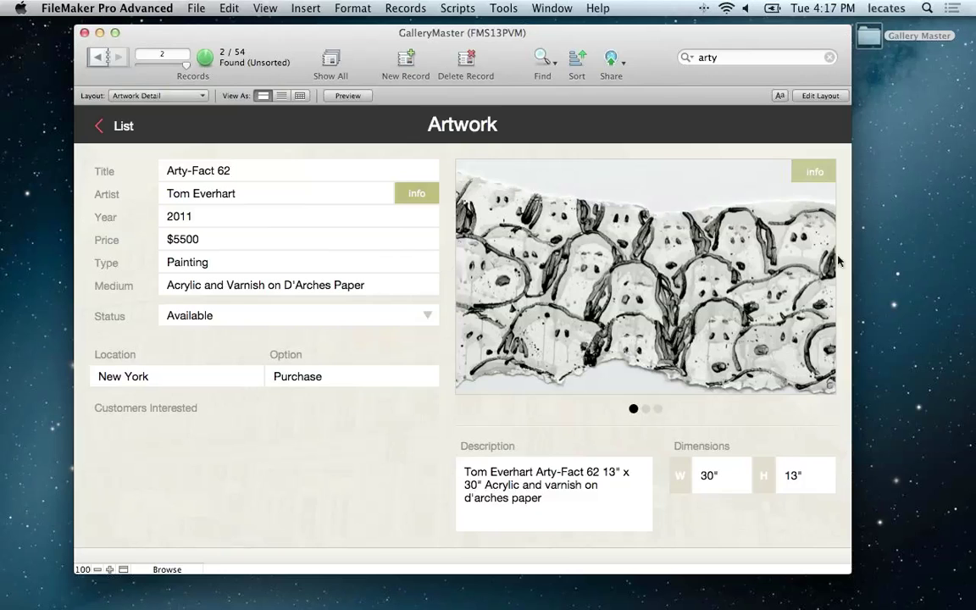
{"action": "mouse_move", "coordinate": [973, 326]}
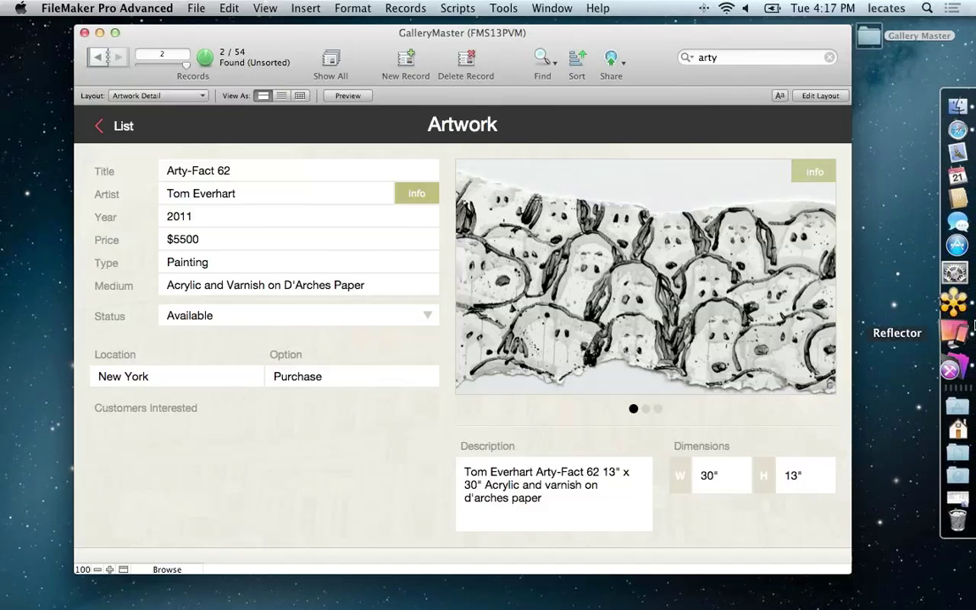
Step: Switch to Reflector and reopen it after it quits to show the mirrored iPad screen
{"action": "left_click", "coordinate": [957, 332]}
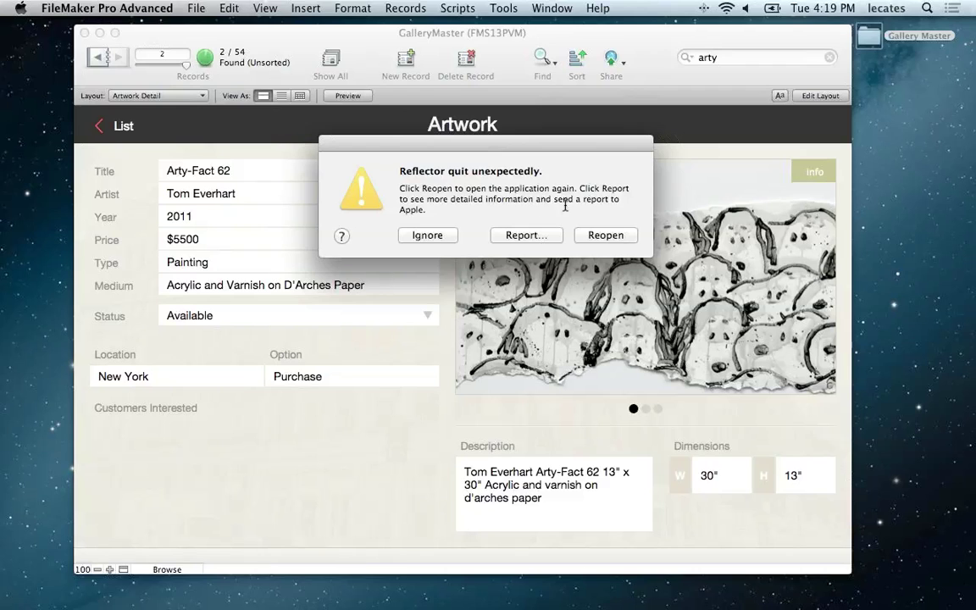
{"action": "left_click", "coordinate": [603, 238]}
{"action": "mouse_move", "coordinate": [958, 279]}
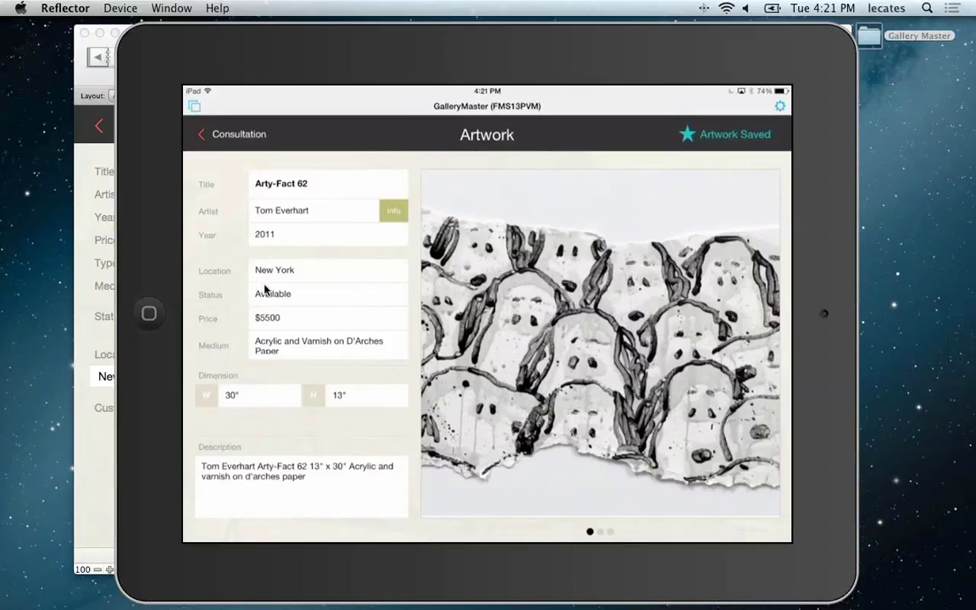
Step: Return to the GalleryMaster window in FileMaker Pro and set the price of Arty-Fact 62 to $55000
{"action": "left_click", "coordinate": [80, 83]}
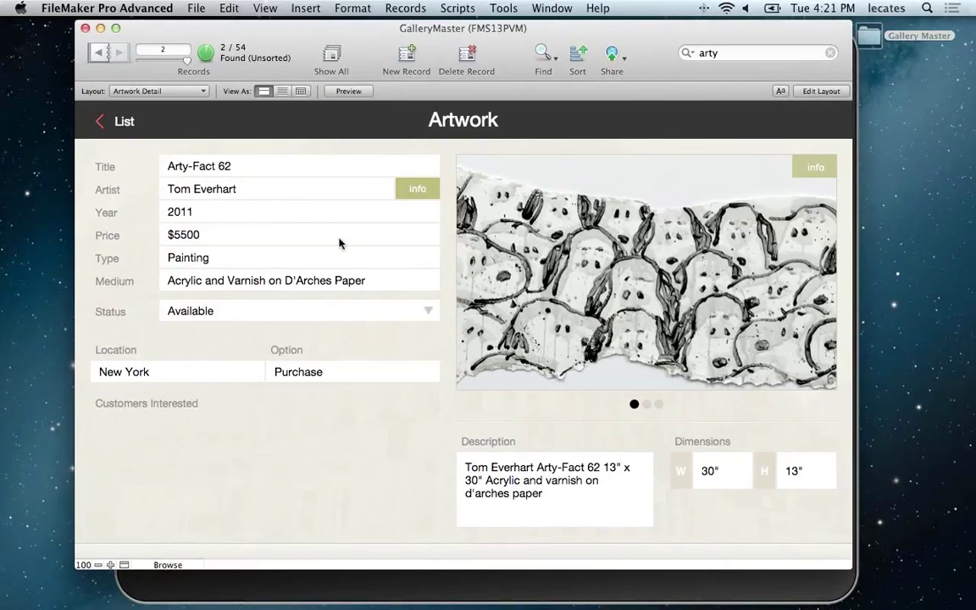
{"action": "left_click", "coordinate": [218, 237]}
{"action": "type", "text": "0"}
{"action": "left_click", "coordinate": [111, 239]}
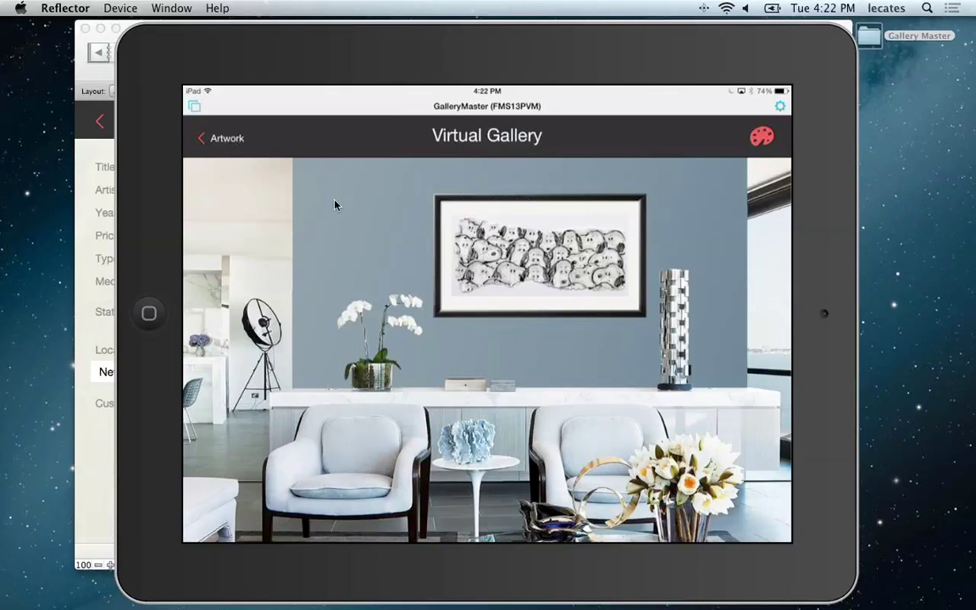
Step: Hide Reflector and shift the GalleryMaster window slightly on the desktop
{"action": "left_click", "coordinate": [41, 7]}
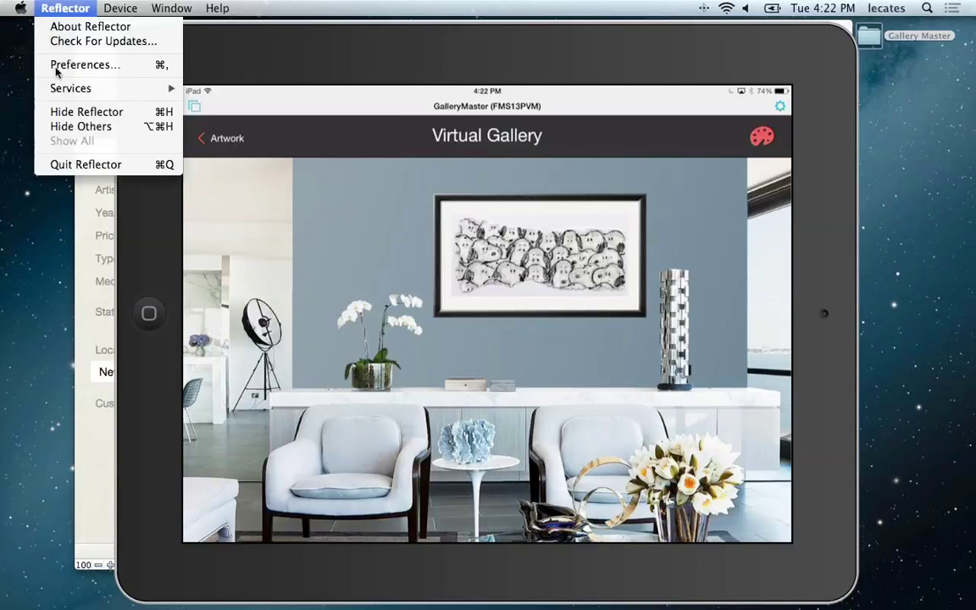
{"action": "left_click", "coordinate": [63, 111]}
{"action": "left_click_drag", "start_coordinate": [328, 32], "coordinate": [344, 29]}
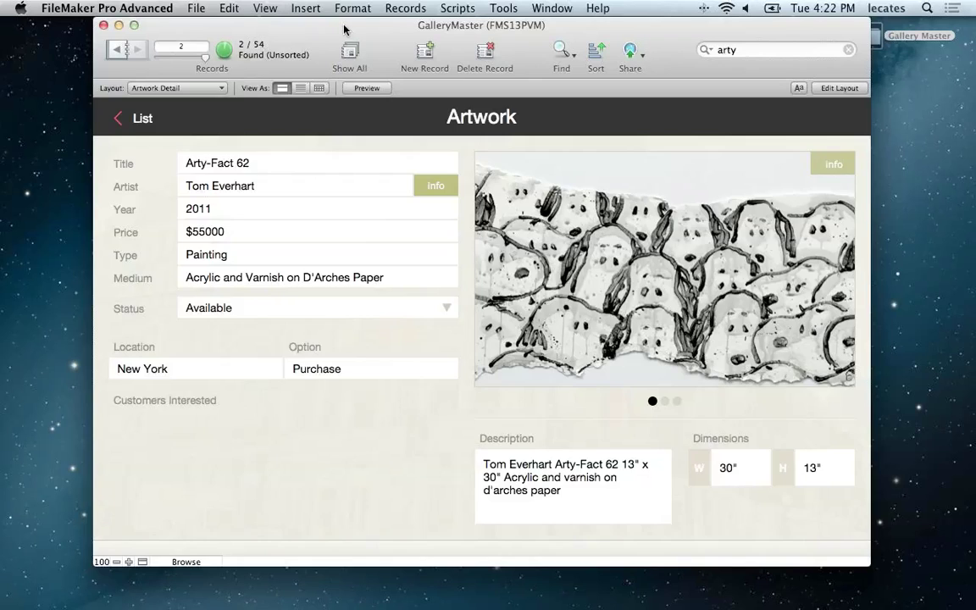
Step: Start a new layout in Layout mode that shows records from Artist and name it "Artist Detail iPad"
{"action": "key", "text": "super+l"}
{"action": "key", "text": "super+n"}
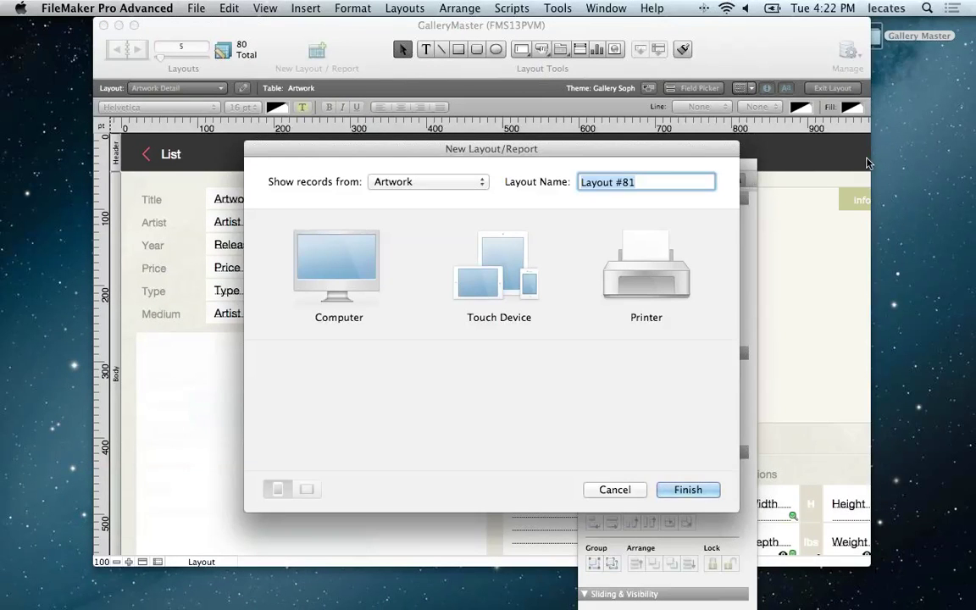
{"action": "left_click", "coordinate": [380, 186]}
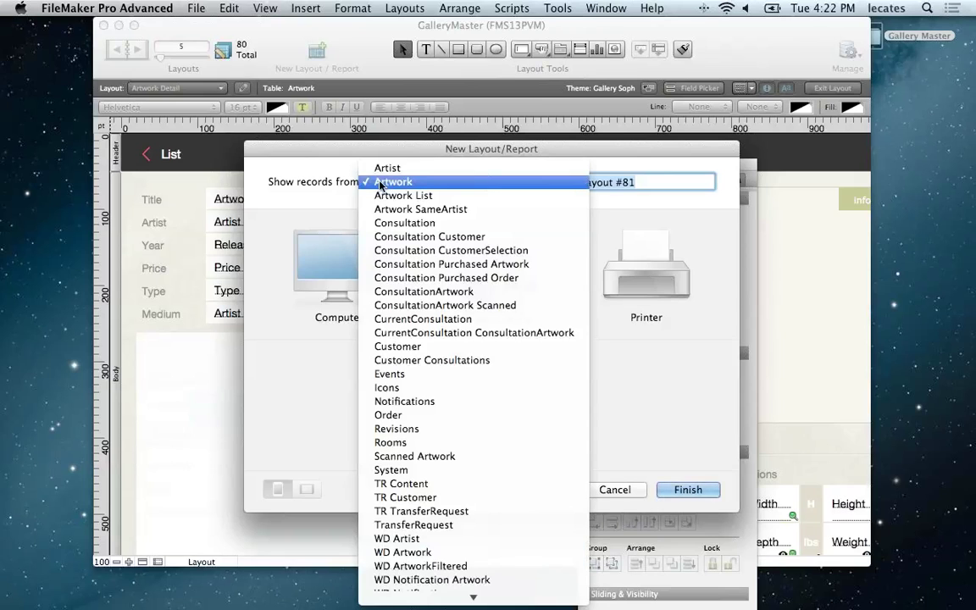
{"action": "left_click", "coordinate": [392, 169]}
{"action": "mouse_move", "coordinate": [425, 153]}
{"action": "left_mouse_down"}
{"action": "mouse_move", "coordinate": [406, 146]}
{"action": "mouse_move", "coordinate": [437, 138]}
{"action": "left_mouse_up"}
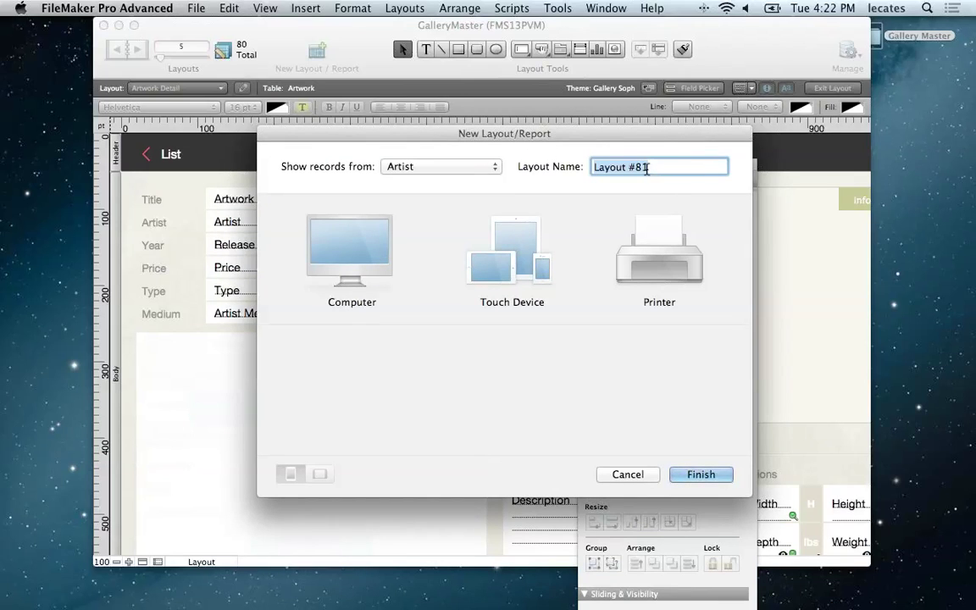
{"action": "type", "text": "Artist Detail iPad"}
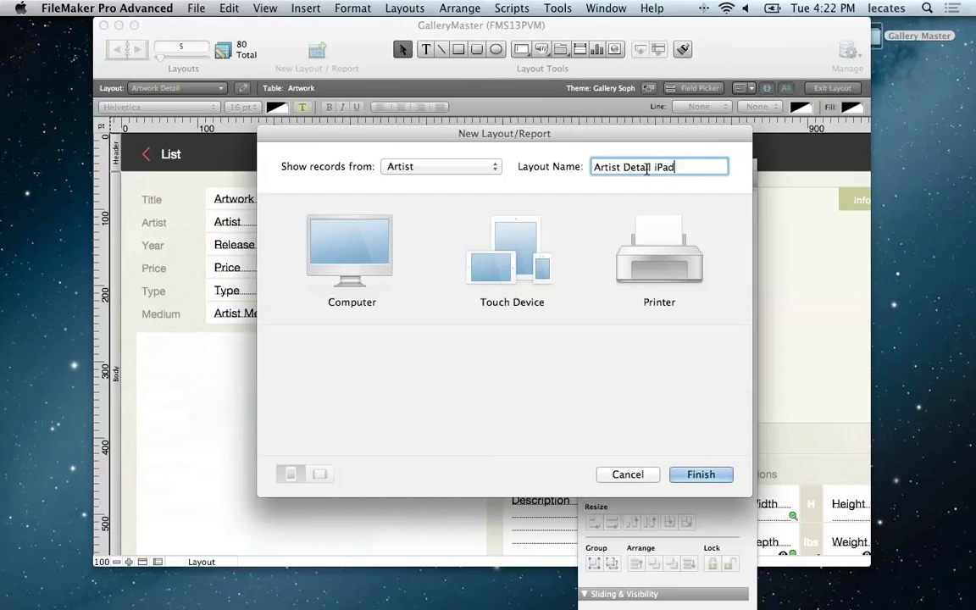
Step: Review the layout types offered for Computer, Touch Device and Printer, including the printer's report, envelope and label options
{"action": "left_click", "coordinate": [386, 166]}
{"action": "left_click", "coordinate": [366, 166]}
{"action": "left_click", "coordinate": [355, 273]}
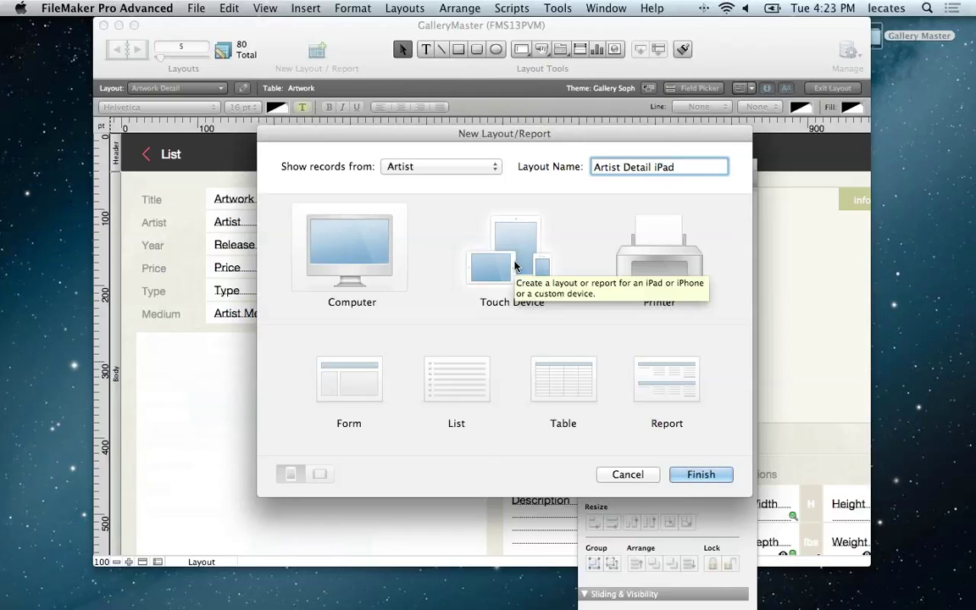
{"action": "left_click", "coordinate": [516, 266]}
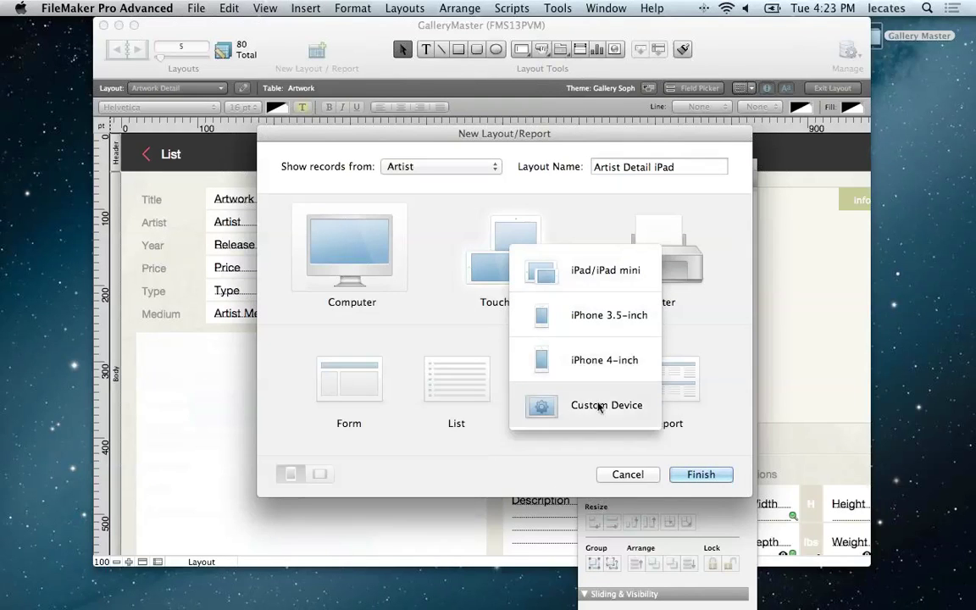
{"action": "left_click", "coordinate": [592, 220]}
{"action": "left_click", "coordinate": [659, 257]}
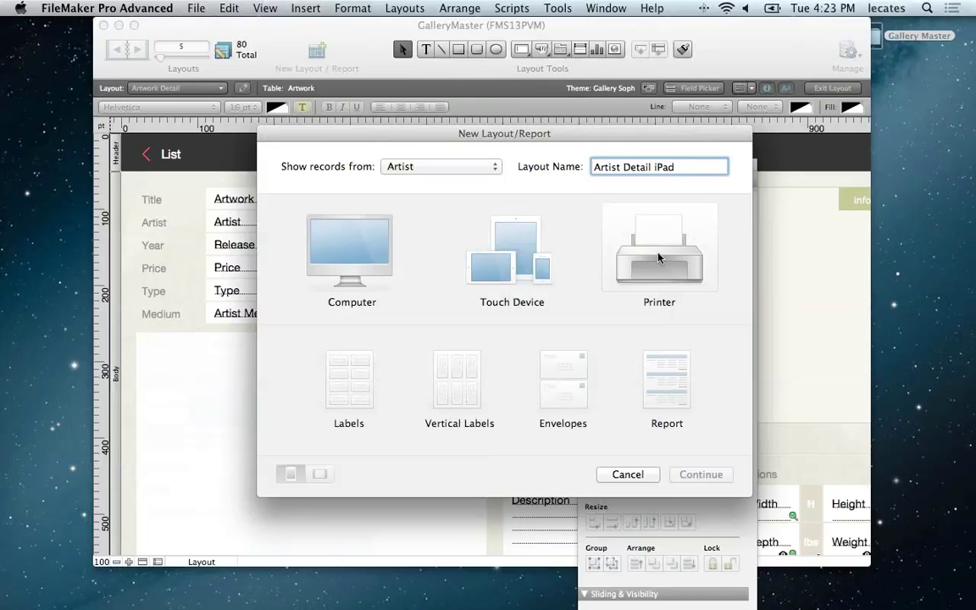
{"action": "left_click", "coordinate": [671, 396]}
{"action": "left_click", "coordinate": [560, 372]}
{"action": "left_click", "coordinate": [449, 386]}
Step: Create the layout as a Form for iPad/iPad mini in landscape orientation
{"action": "left_click", "coordinate": [481, 303]}
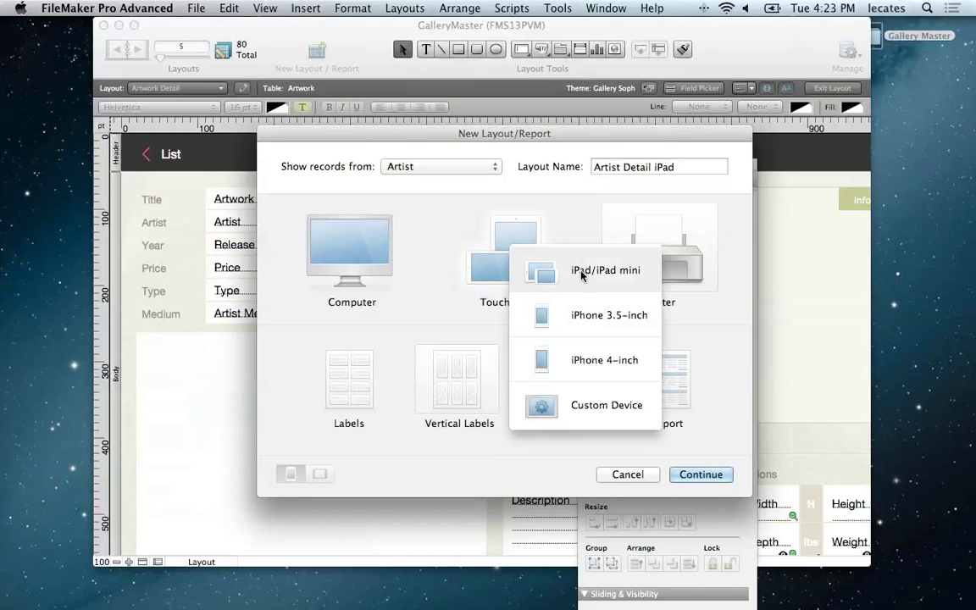
{"action": "left_click", "coordinate": [581, 271]}
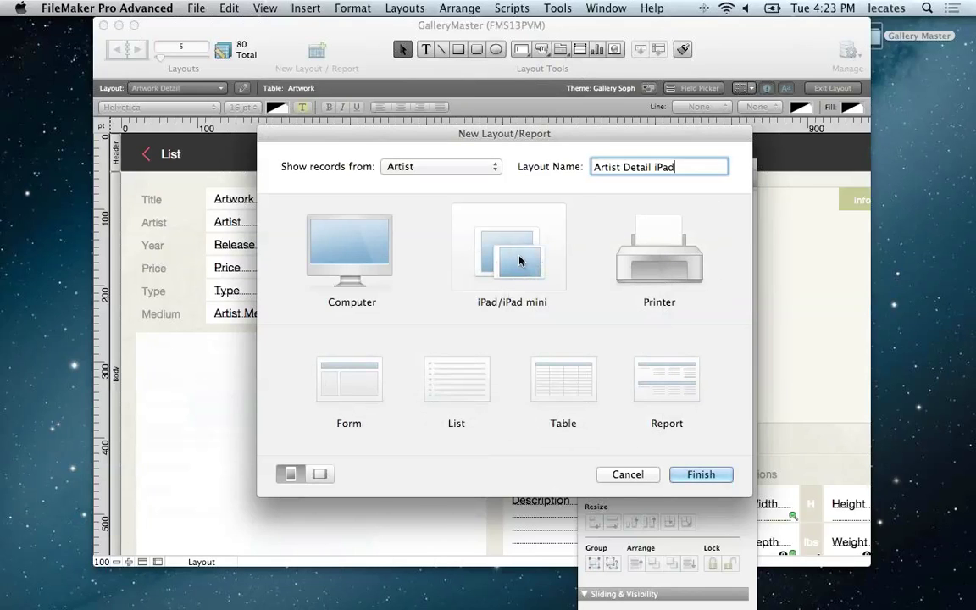
{"action": "left_click", "coordinate": [320, 475]}
{"action": "left_click", "coordinate": [348, 391]}
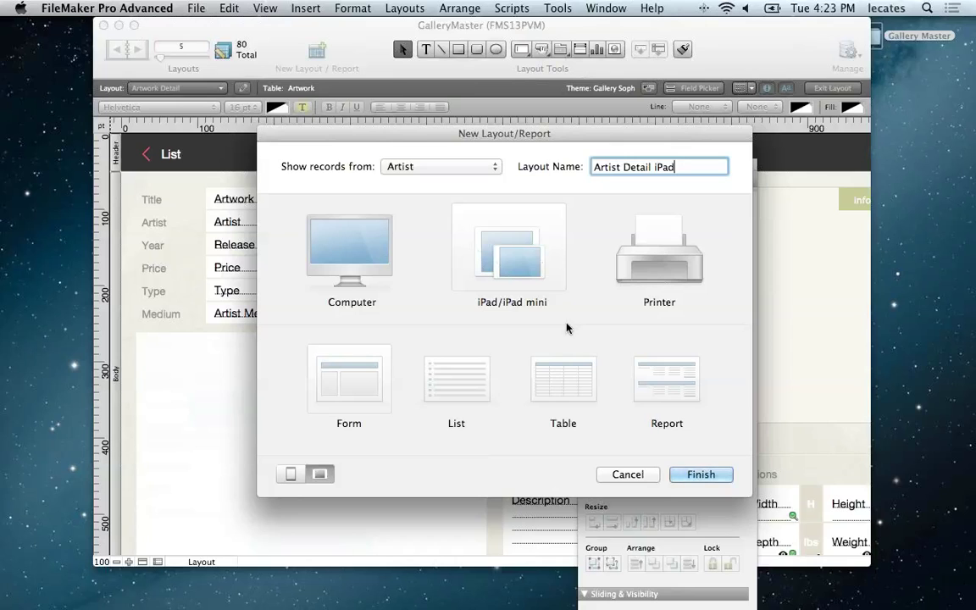
{"action": "left_click", "coordinate": [701, 475]}
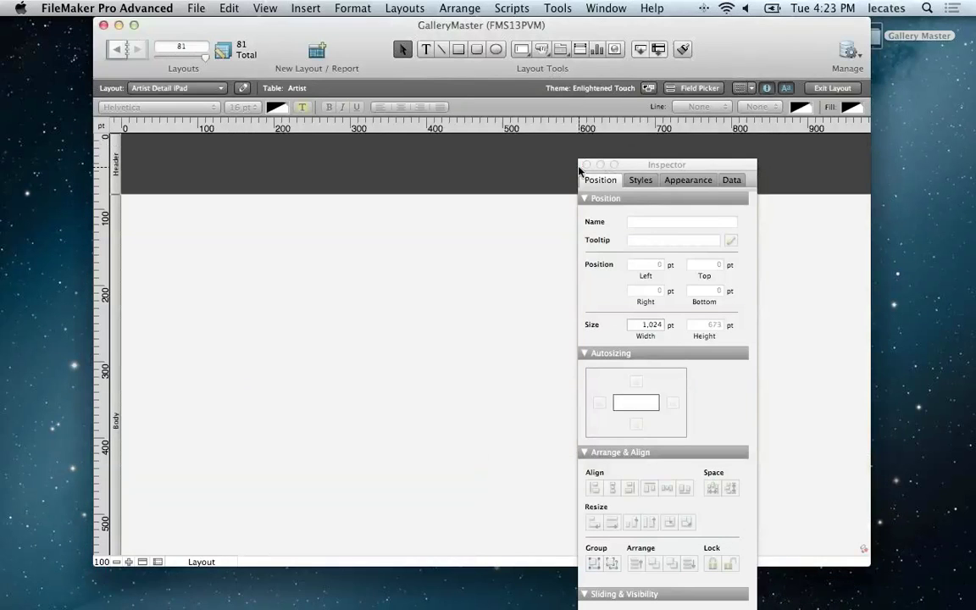
Step: Close the Inspector, then move and enlarge the GalleryMaster window to show the full width of the new layout
{"action": "left_click", "coordinate": [587, 164]}
{"action": "left_click_drag", "start_coordinate": [760, 52], "coordinate": [700, 52]}
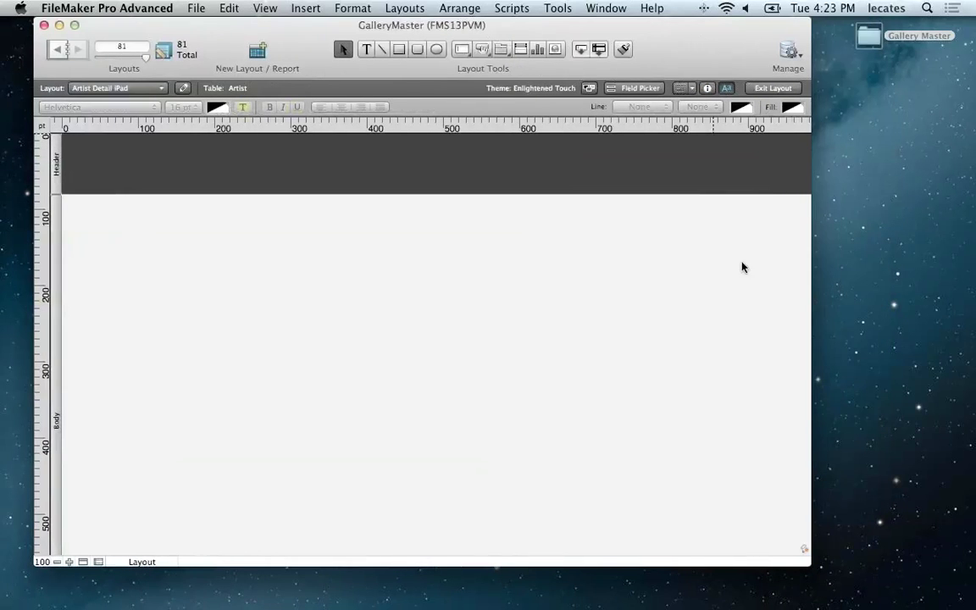
{"action": "left_click_drag", "start_coordinate": [831, 592], "coordinate": [896, 609]}
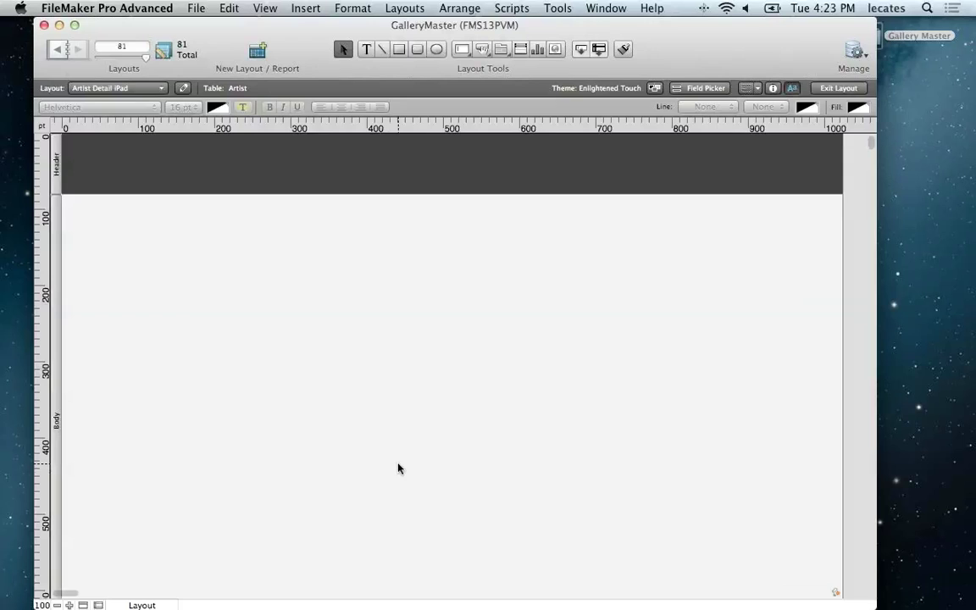
{"action": "scroll", "coordinate": [399, 469], "scroll_direction": "down", "scroll_amount": 3}
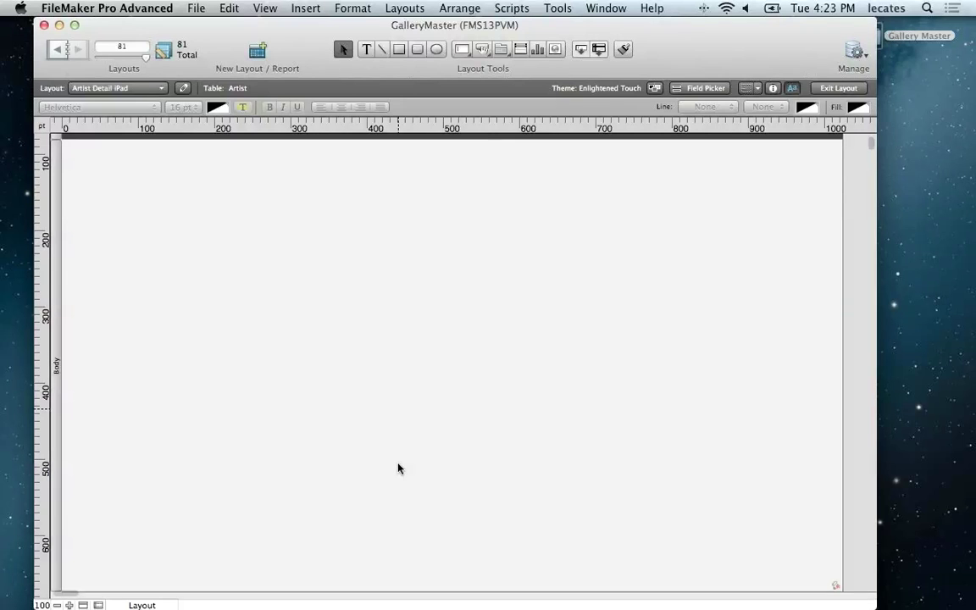
{"action": "scroll", "coordinate": [398, 468], "scroll_direction": "up", "scroll_amount": 3}
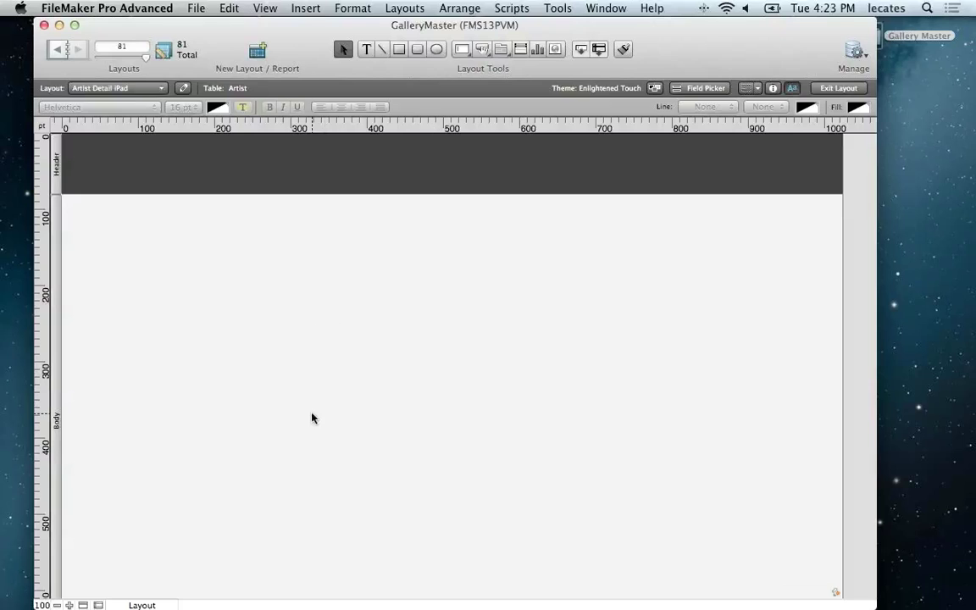
Step: Open the Field Picker and place the Name, Email and Phone fields in a vertical stack below the header
{"action": "left_click", "coordinate": [703, 89]}
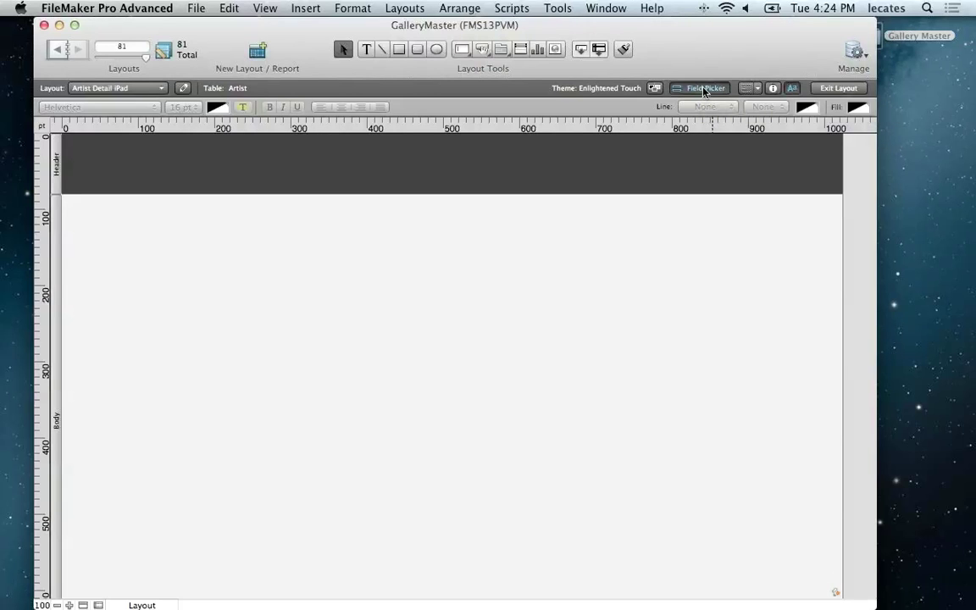
{"action": "left_click_drag", "start_coordinate": [779, 182], "coordinate": [759, 154]}
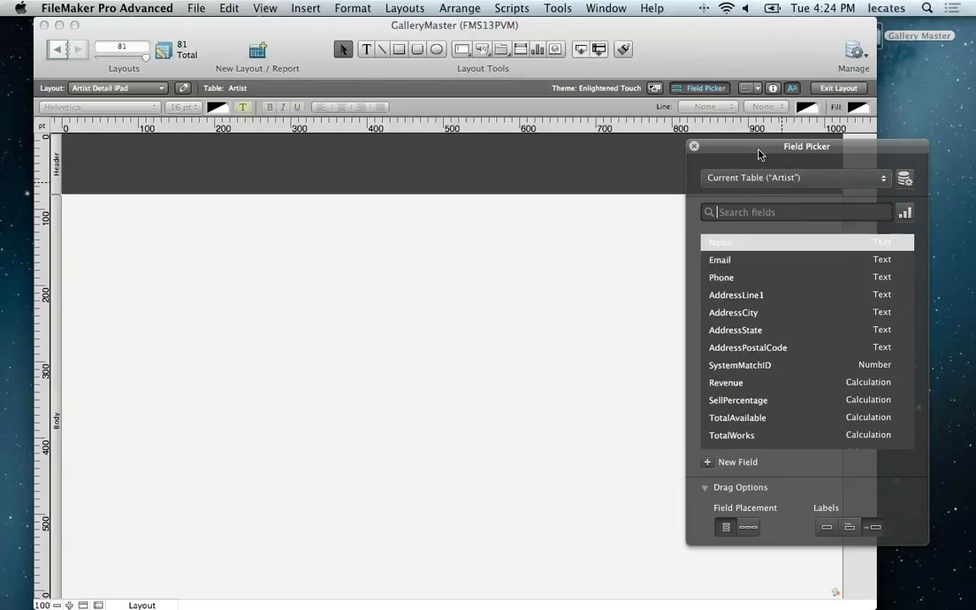
{"action": "left_click", "coordinate": [724, 279], "text": "shift"}
{"action": "left_click_drag", "start_coordinate": [795, 246], "coordinate": [115, 262]}
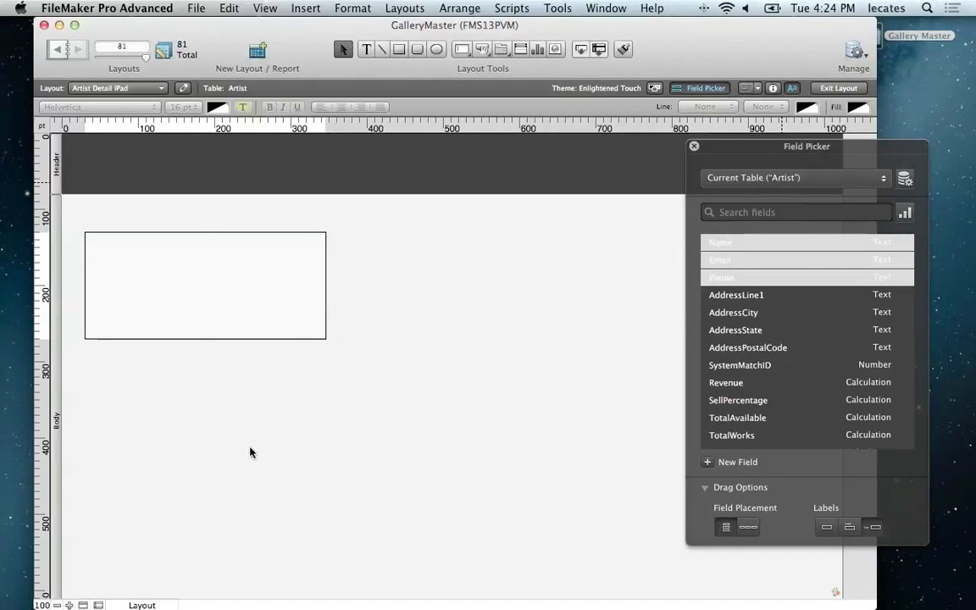
{"action": "left_click", "coordinate": [299, 371]}
Step: Select the Name, Email and Phone fields together and widen them toward the middle of the layout
{"action": "left_click_drag", "start_coordinate": [348, 366], "coordinate": [272, 213]}
{"action": "left_click_drag", "start_coordinate": [325, 286], "coordinate": [381, 280]}
{"action": "left_click", "coordinate": [490, 308]}
Step: Place the AddressLine1, AddressCity, AddressState and AddressPostalCode fields as a second column beside the Name, Email and Phone fields
{"action": "left_click", "coordinate": [734, 295]}
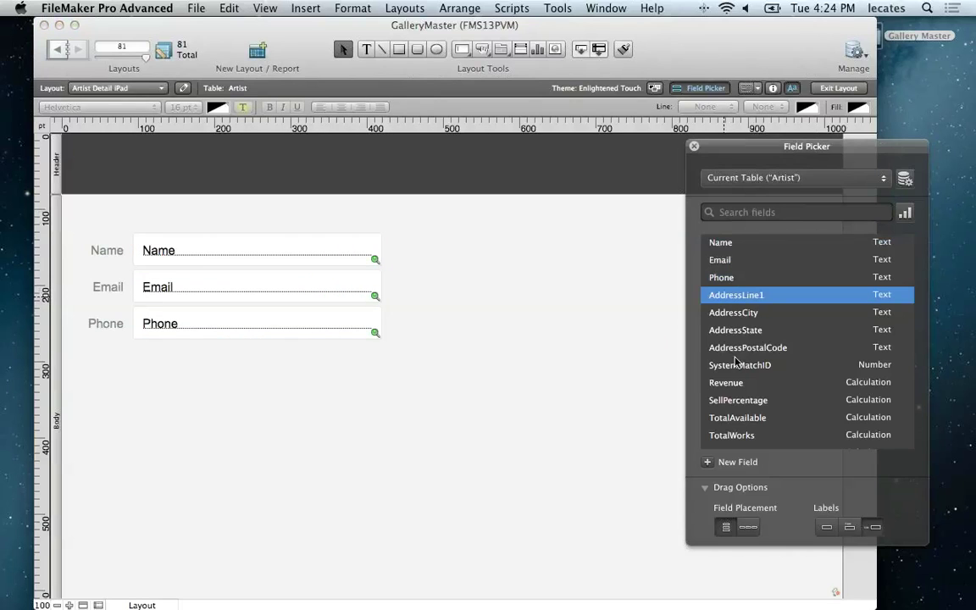
{"action": "left_click", "coordinate": [750, 348], "text": "shift"}
{"action": "left_click_drag", "start_coordinate": [776, 301], "coordinate": [424, 269]}
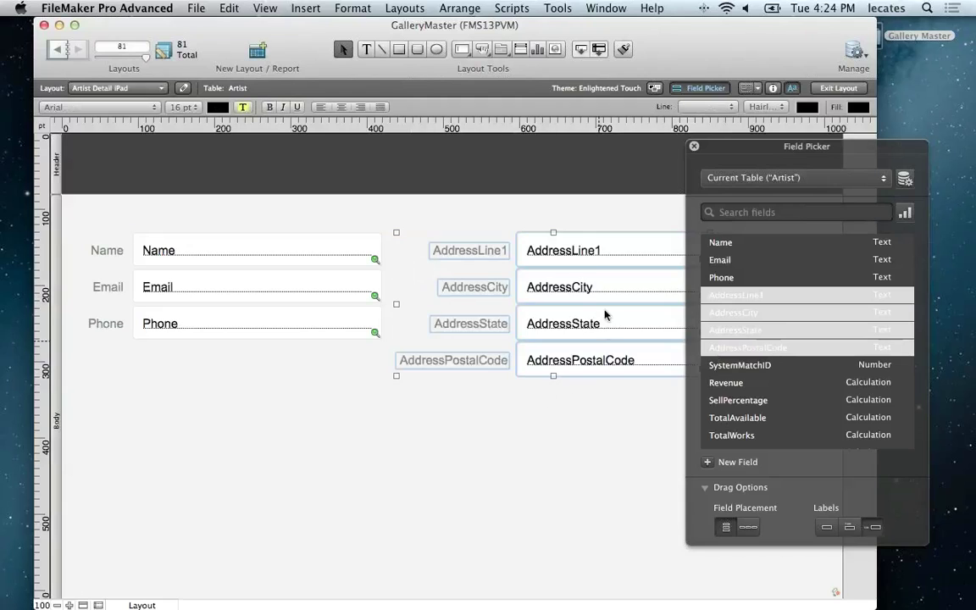
{"action": "left_click", "coordinate": [523, 427]}
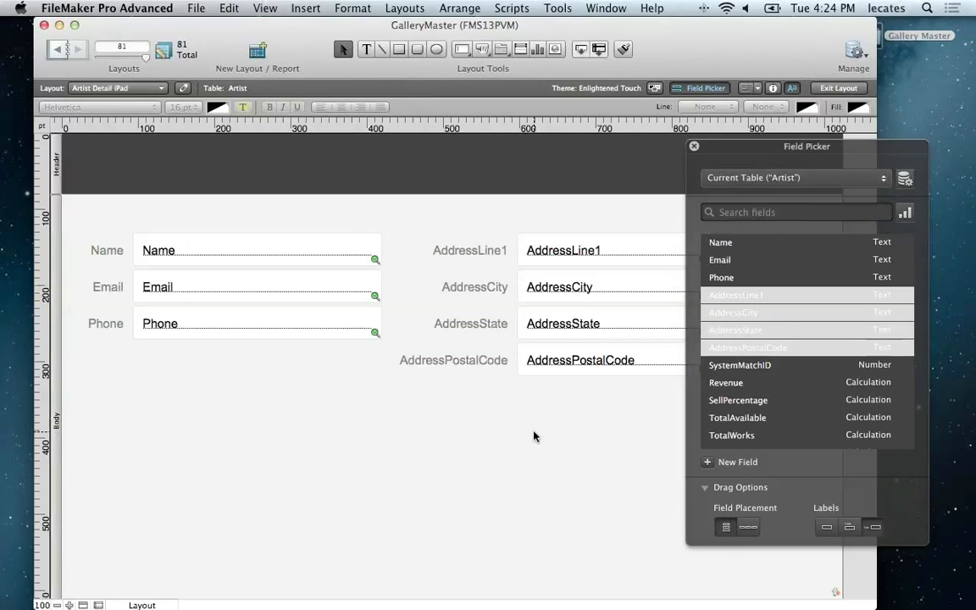
Step: Search the Field Picker for "bio" and place the Bio field with its label on top below the Phone field
{"action": "left_click", "coordinate": [767, 213]}
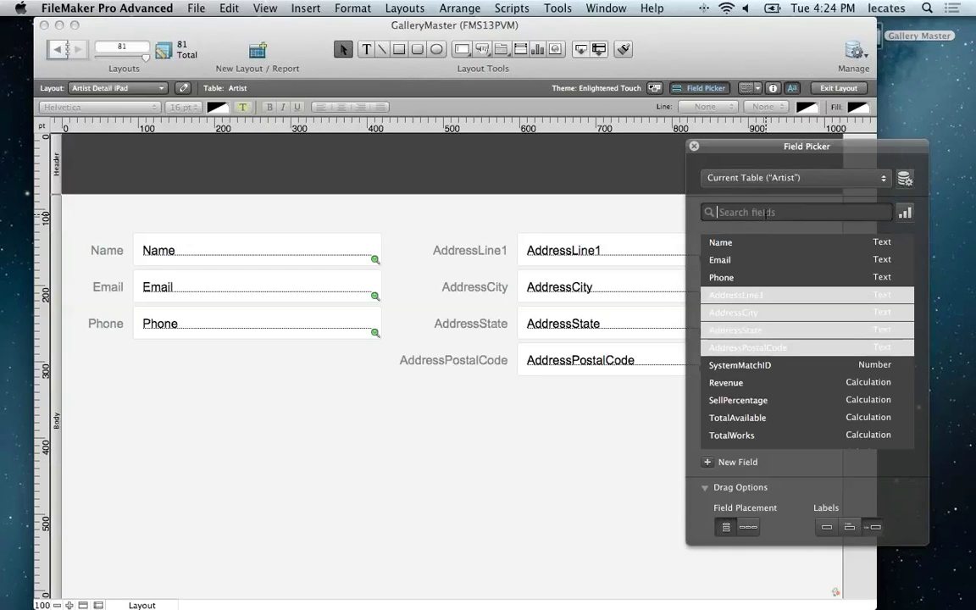
{"action": "type", "text": "bio"}
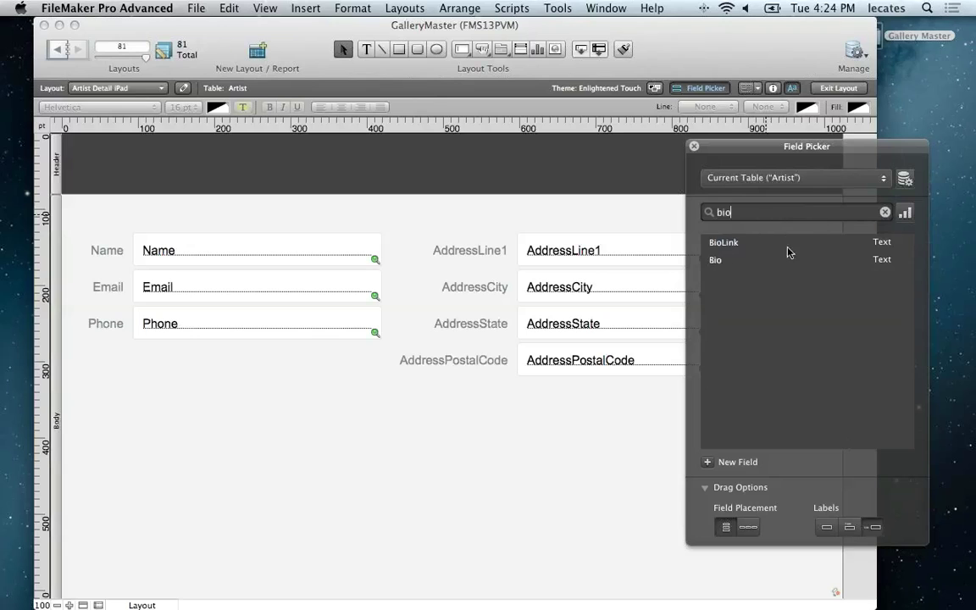
{"action": "left_click", "coordinate": [714, 264]}
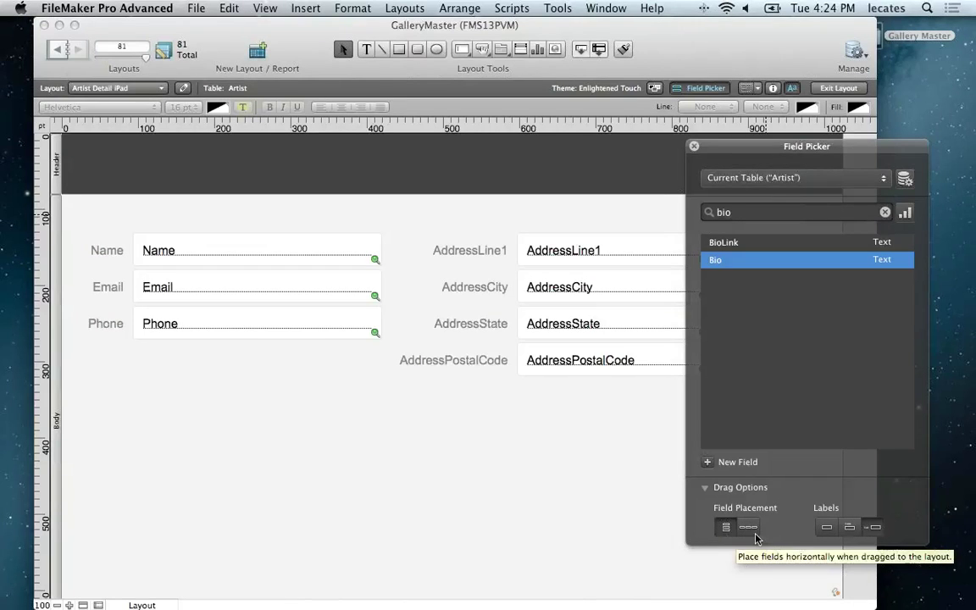
{"action": "left_click", "coordinate": [850, 527]}
{"action": "left_click_drag", "start_coordinate": [780, 263], "coordinate": [153, 426]}
{"action": "left_click", "coordinate": [213, 509]}
Step: Enlarge the Bio field into a multi-line box that ends flush with the far edge of the address fields
{"action": "left_click", "coordinate": [257, 439]}
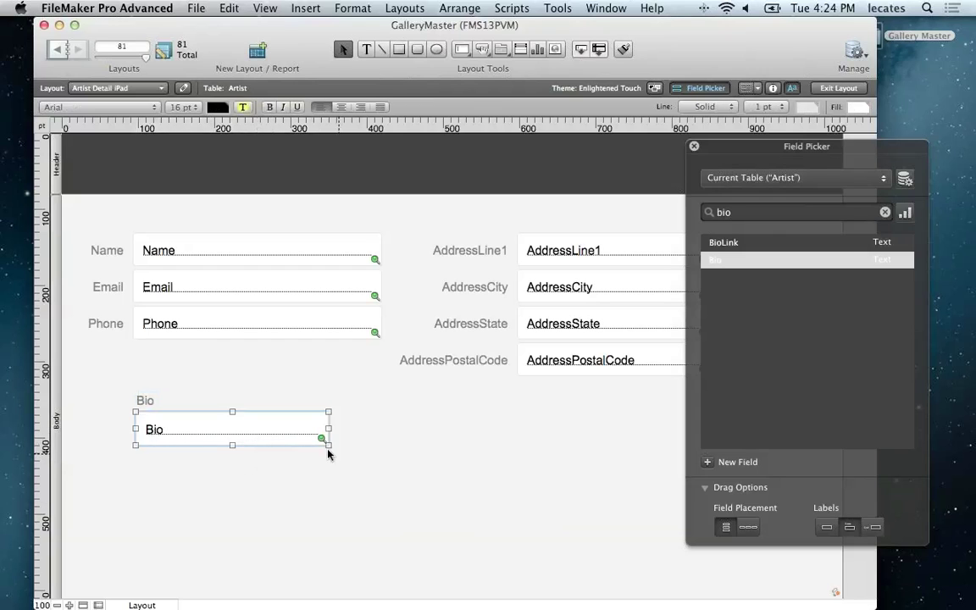
{"action": "left_click_drag", "start_coordinate": [328, 446], "coordinate": [740, 560]}
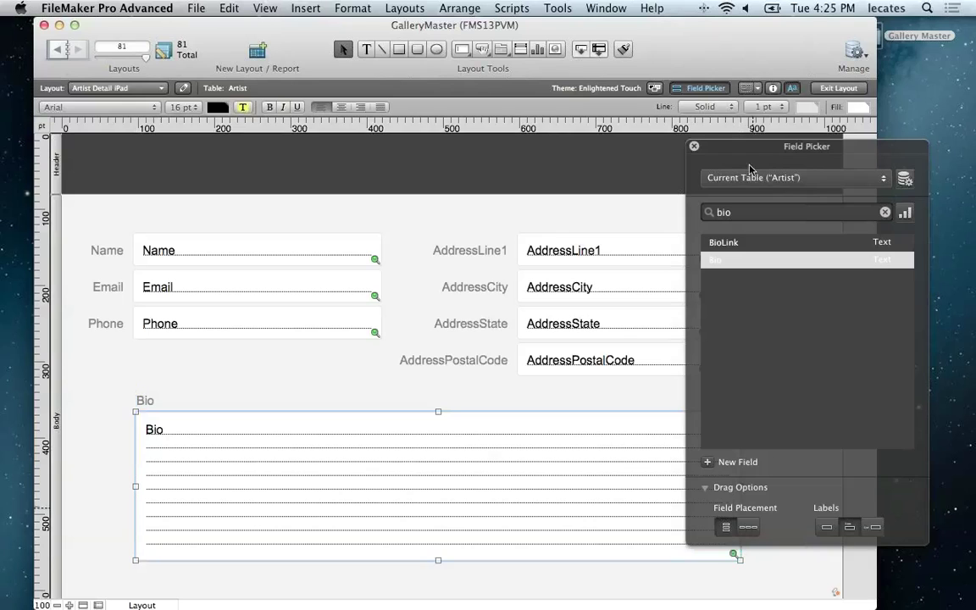
{"action": "left_click_drag", "start_coordinate": [747, 149], "coordinate": [401, 149]}
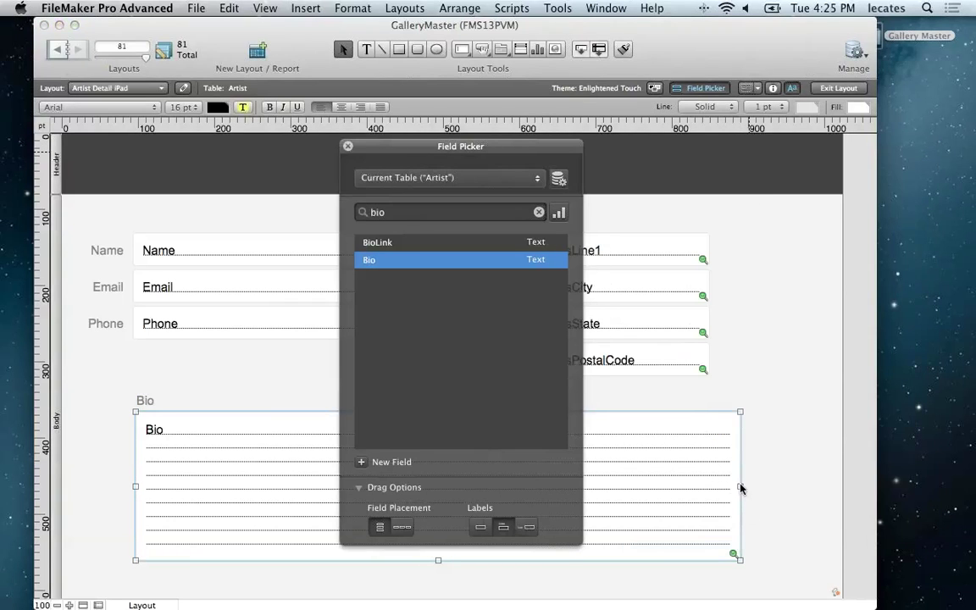
{"action": "left_click_drag", "start_coordinate": [740, 487], "coordinate": [712, 481]}
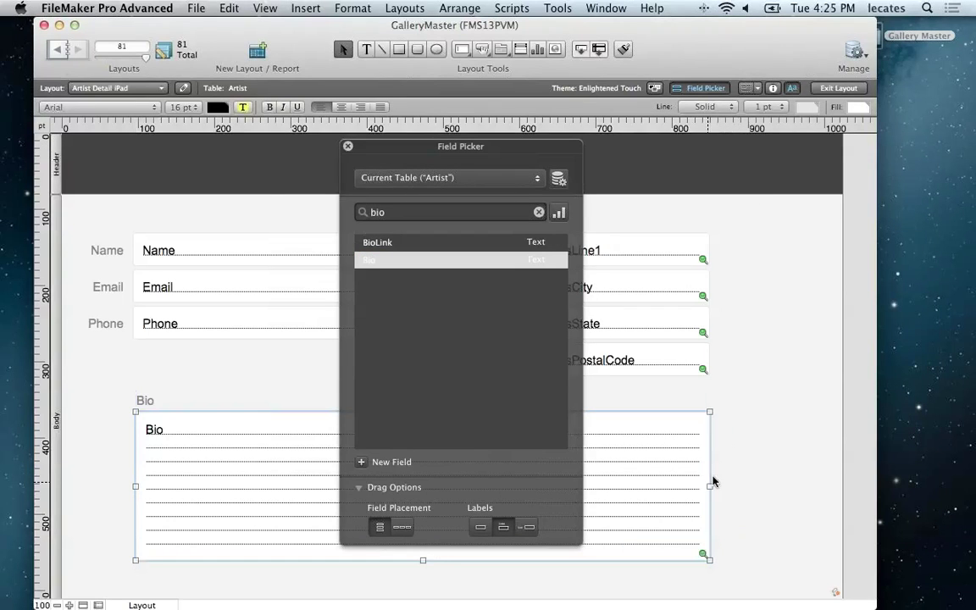
Step: Clear the Field Picker search and create a new field named Birthday with the Date type
{"action": "left_click_drag", "start_coordinate": [446, 152], "coordinate": [831, 160]}
{"action": "left_click", "coordinate": [781, 220]}
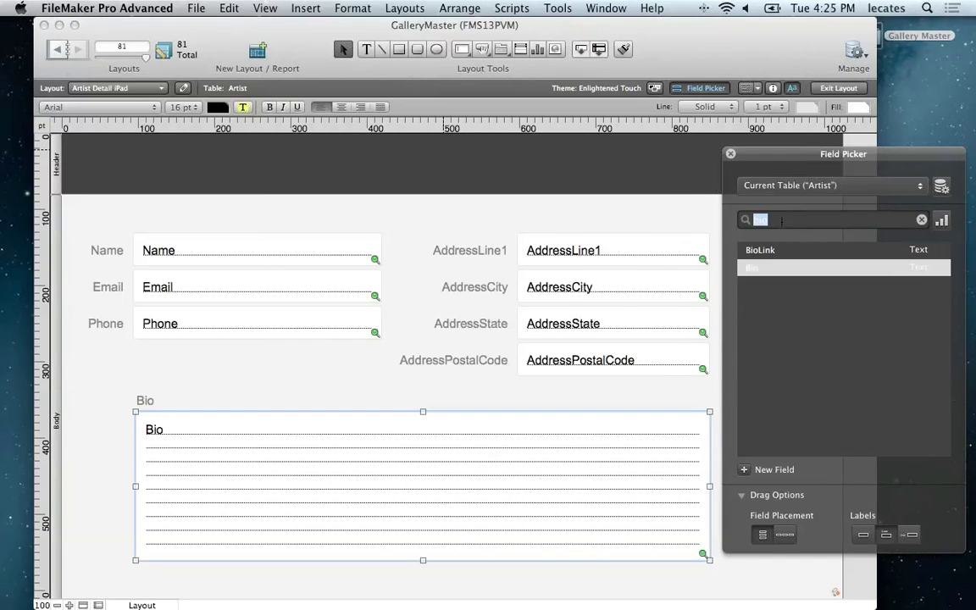
{"action": "key", "text": "BackSpace"}
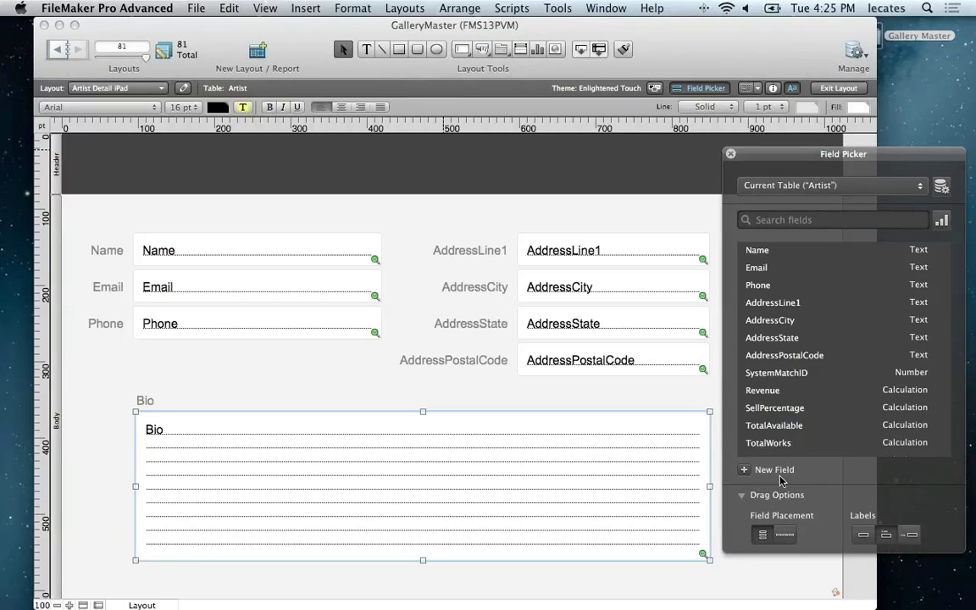
{"action": "left_click", "coordinate": [745, 471]}
{"action": "type", "text": "Birthday"}
{"action": "key", "text": "Return"}
{"action": "left_click", "coordinate": [915, 448]}
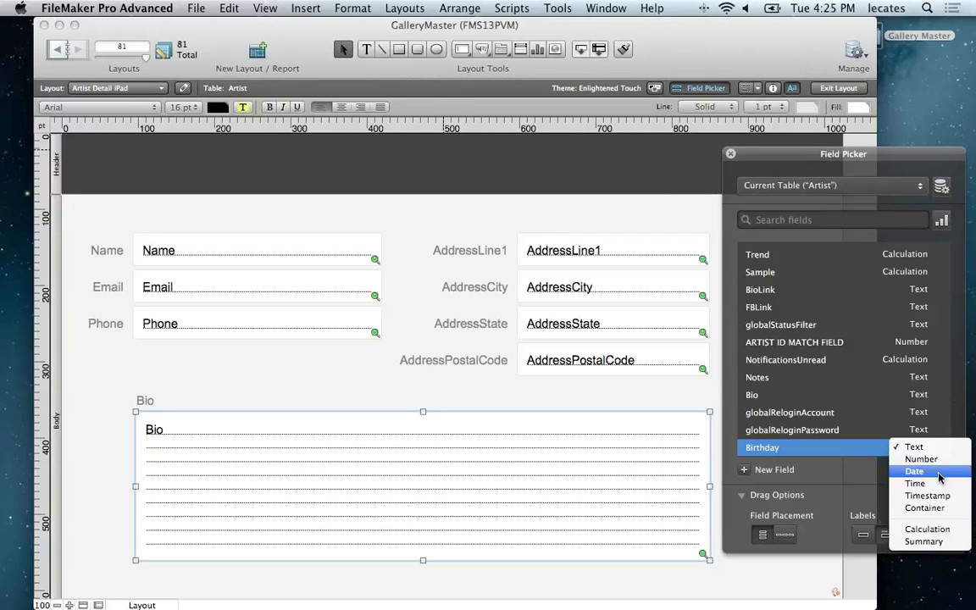
{"action": "left_click", "coordinate": [939, 475]}
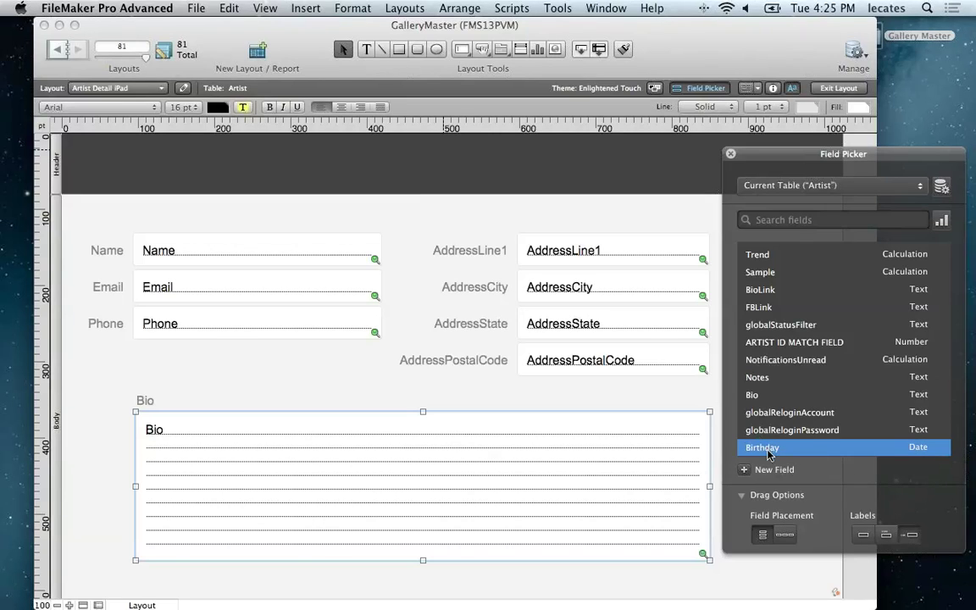
Step: Place the Birthday field with its label beside it directly below the Phone field, aligned with the column above
{"action": "left_click_drag", "start_coordinate": [771, 449], "coordinate": [167, 356]}
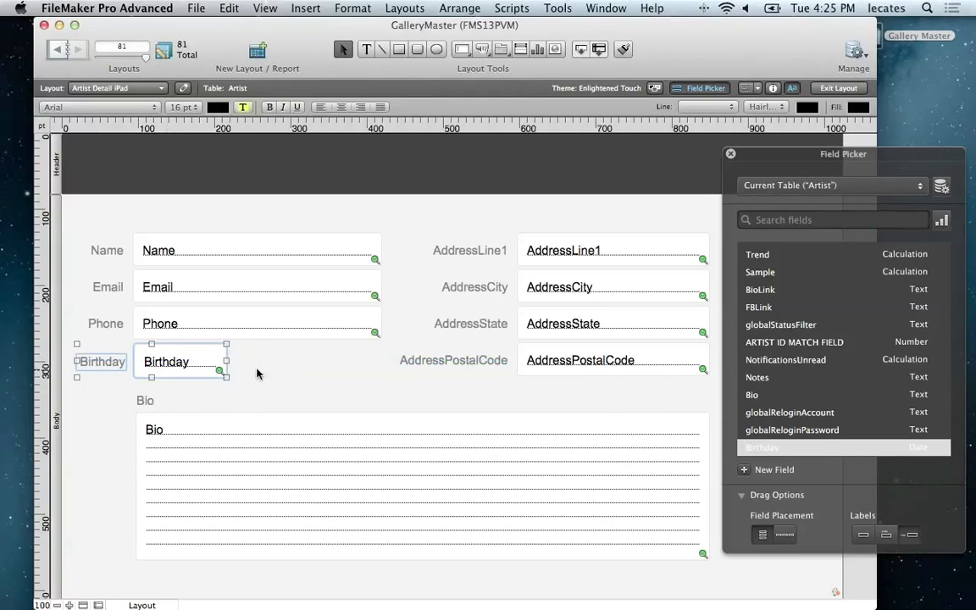
{"action": "left_click", "coordinate": [257, 370]}
{"action": "left_click", "coordinate": [190, 355]}
{"action": "left_click_drag", "start_coordinate": [190, 355], "coordinate": [188, 355]}
{"action": "left_click", "coordinate": [273, 373]}
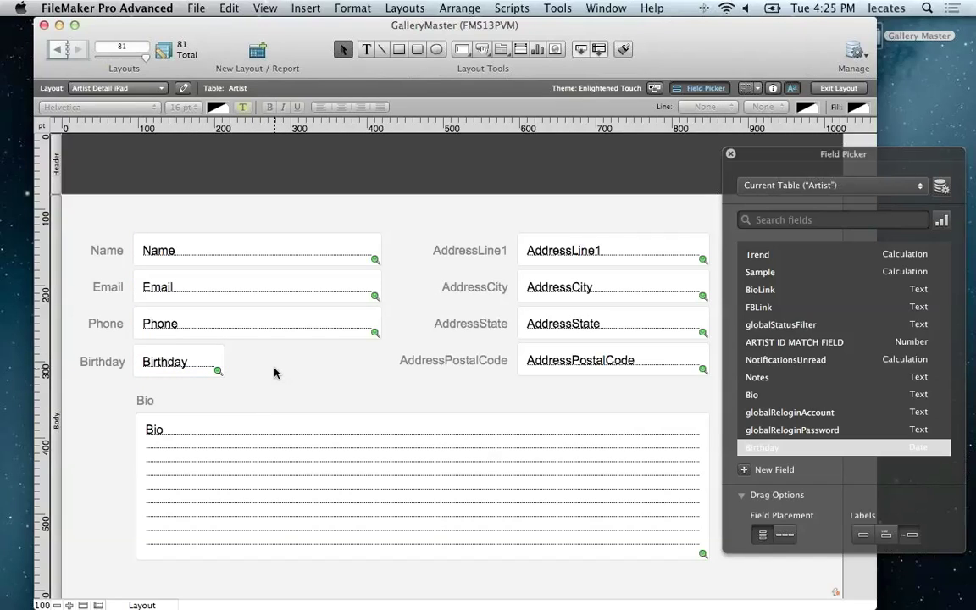
Step: Save the layout, switch to Browse mode and view the artist record on the mirrored iPad in Reflector
{"action": "key", "text": "super+s"}
{"action": "key", "text": "super+b"}
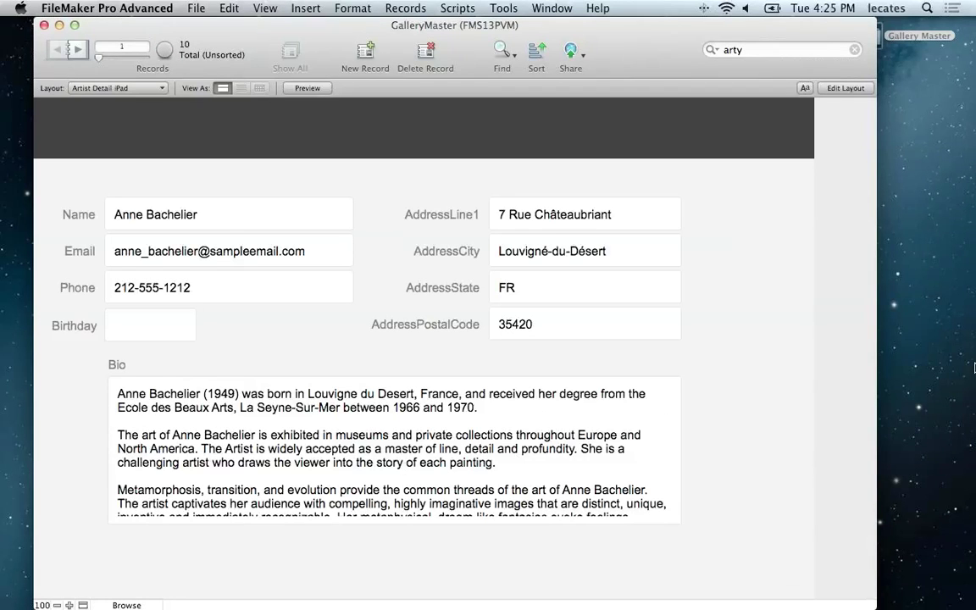
{"action": "left_click", "coordinate": [957, 333]}
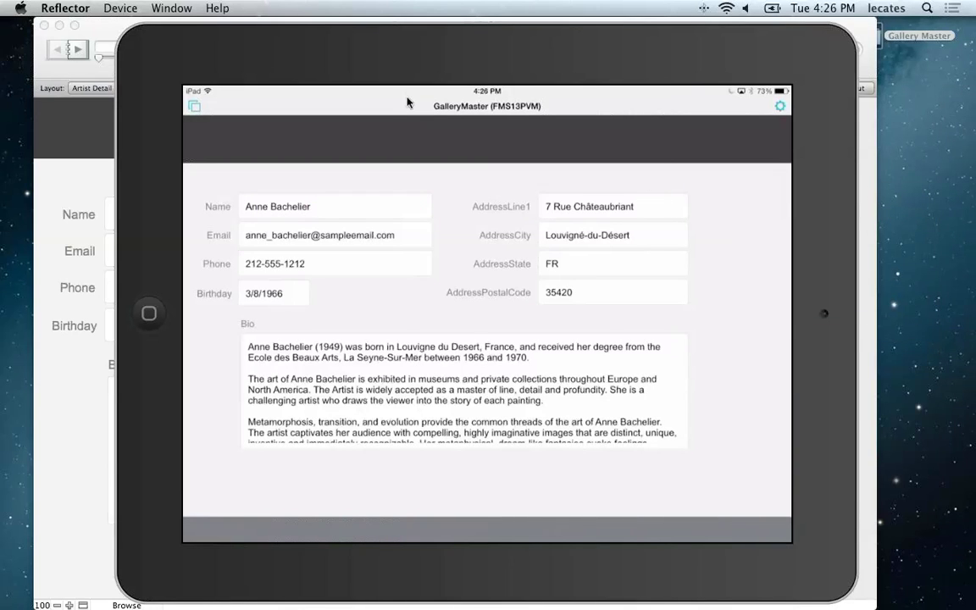
{"action": "left_click_drag", "start_coordinate": [352, 63], "coordinate": [444, 59]}
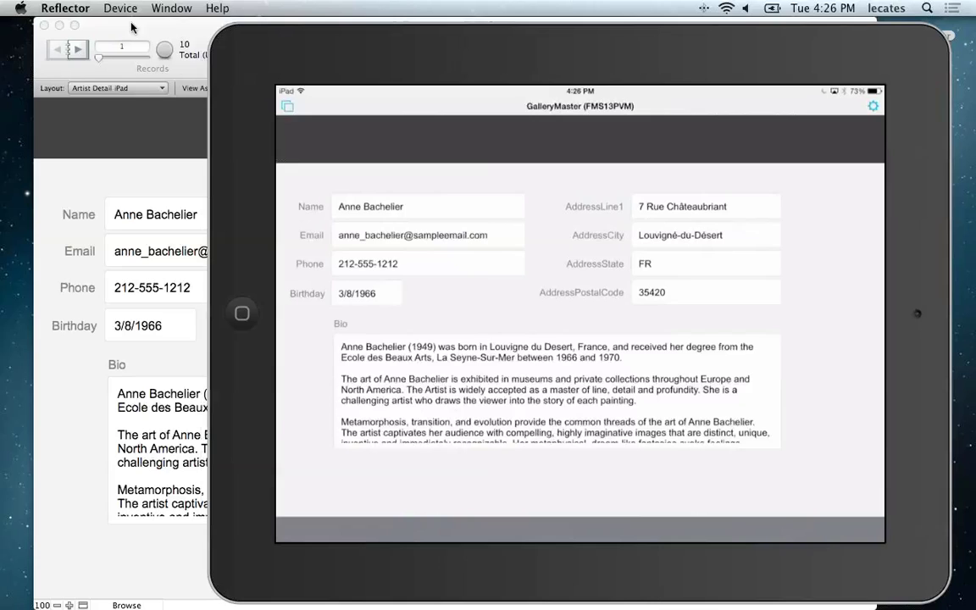
Step: Switch back to FileMaker Pro in Layout mode and shift all fields and labels together a little to the right
{"action": "key", "text": "super+Tab"}
{"action": "key", "text": "super+l"}
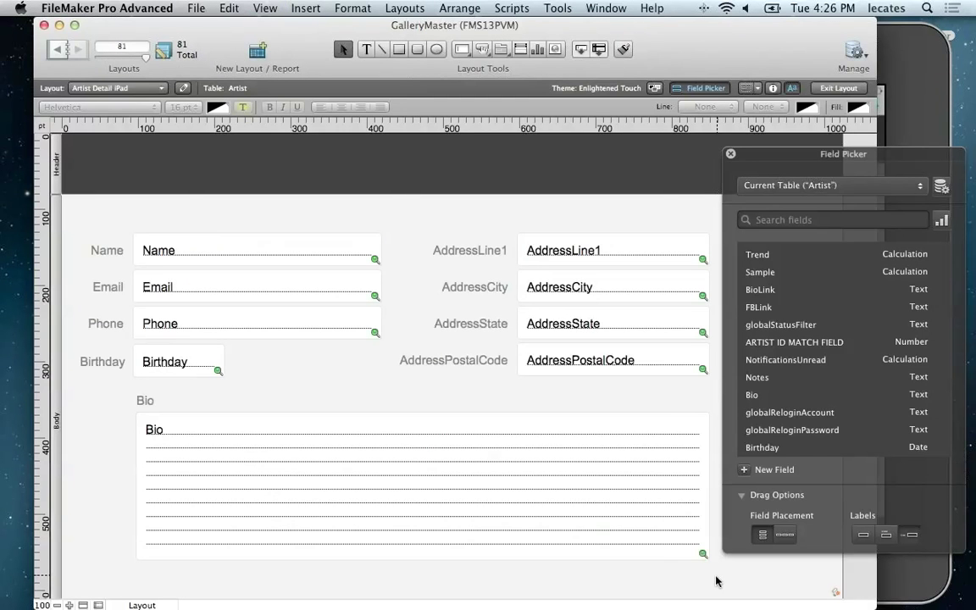
{"action": "left_click_drag", "start_coordinate": [714, 577], "coordinate": [213, 246]}
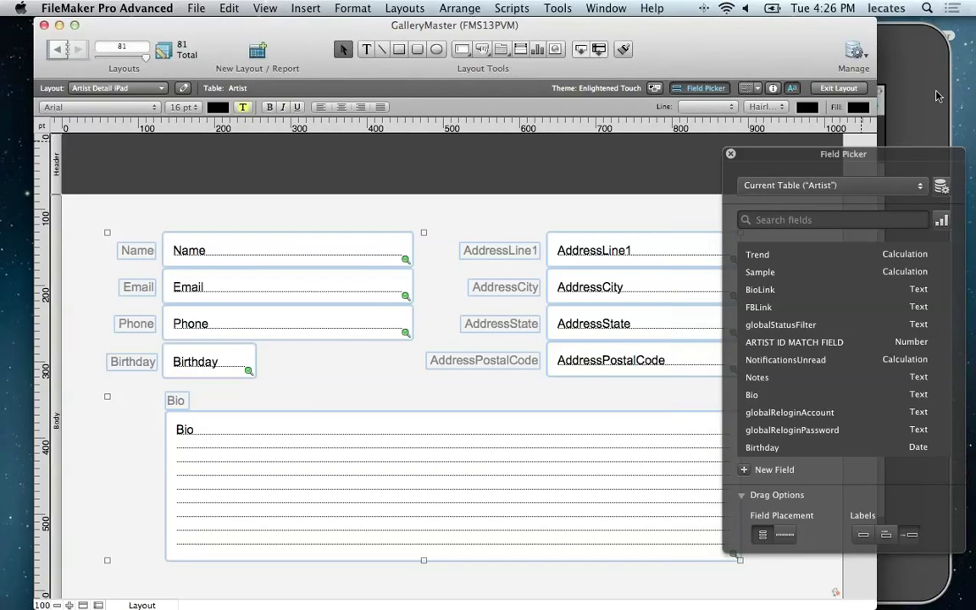
Step: Insert 02 AFA_logo.png from the Gallery Master folder and position it in the header above the Name field's starting edge
{"action": "left_click", "coordinate": [903, 86]}
{"action": "left_click_drag", "start_coordinate": [903, 86], "coordinate": [872, 86]}
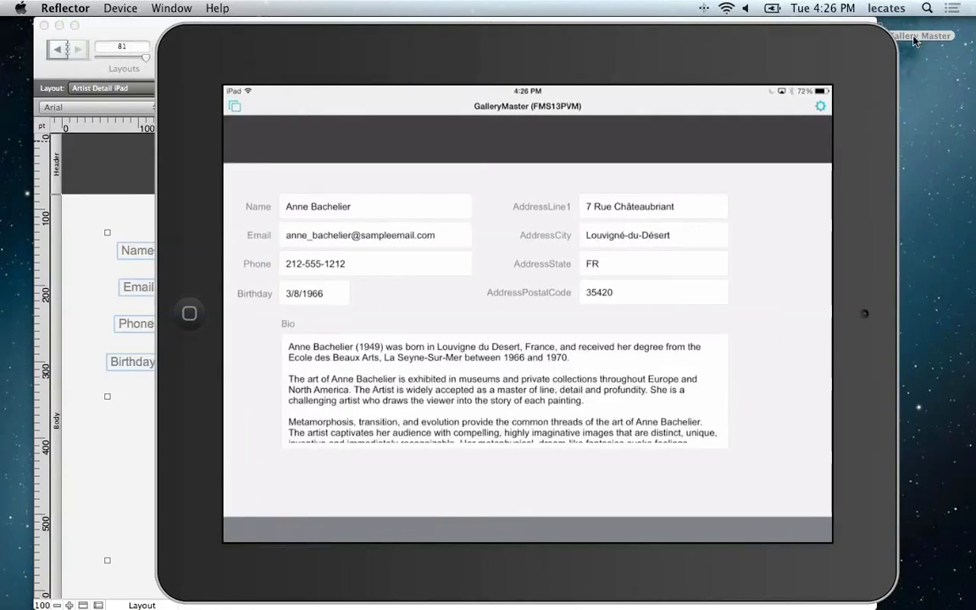
{"action": "double_click", "coordinate": [917, 37]}
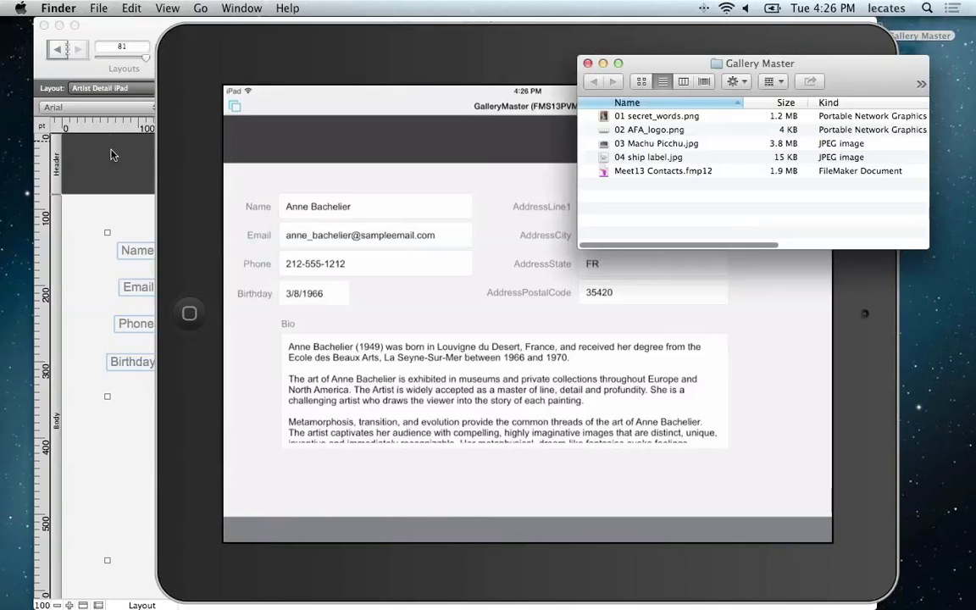
{"action": "left_click_drag", "start_coordinate": [635, 129], "coordinate": [129, 222]}
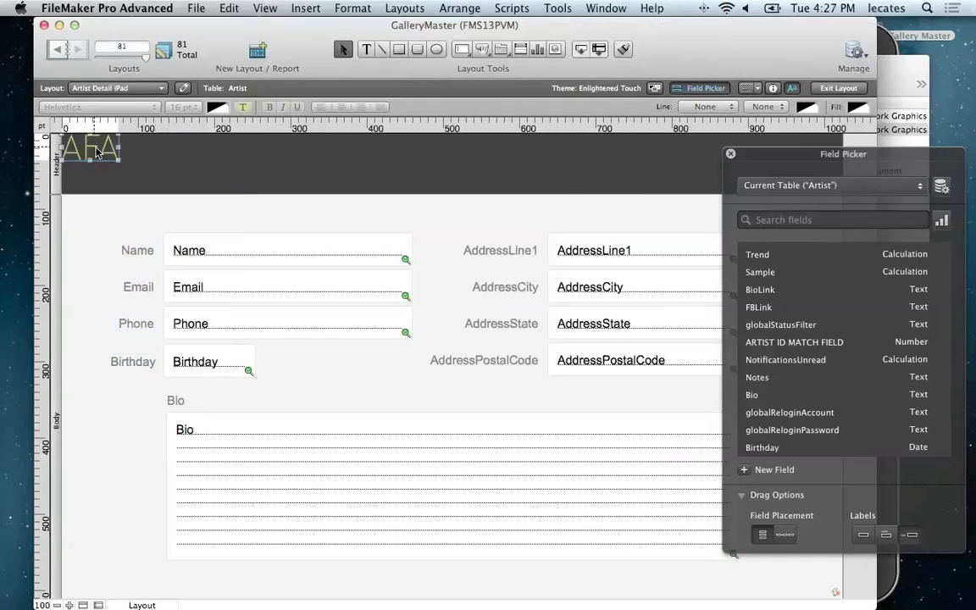
{"action": "left_click_drag", "start_coordinate": [97, 148], "coordinate": [200, 161]}
{"action": "left_click", "coordinate": [298, 174]}
Step: Add the title text "Artist Detail" to the header beside the logo
{"action": "left_click", "coordinate": [366, 50]}
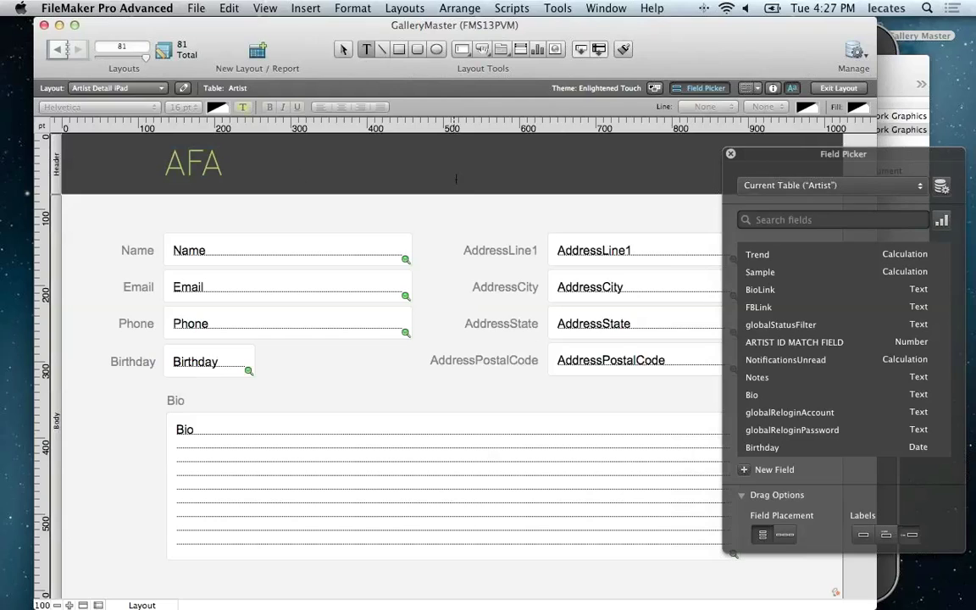
{"action": "left_click", "coordinate": [462, 163]}
{"action": "type", "text": "Artis"}
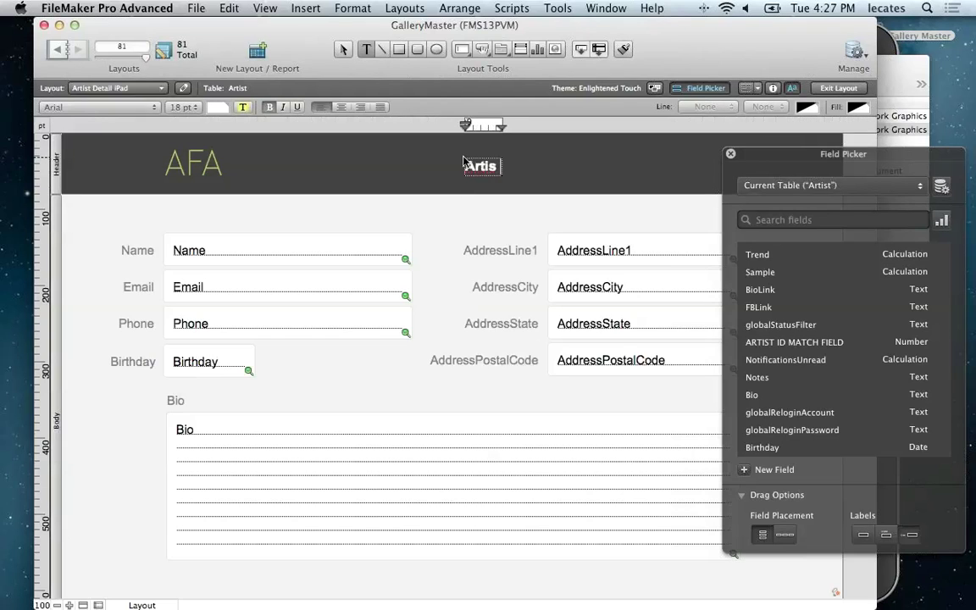
{"action": "type", "text": "t Detail"}
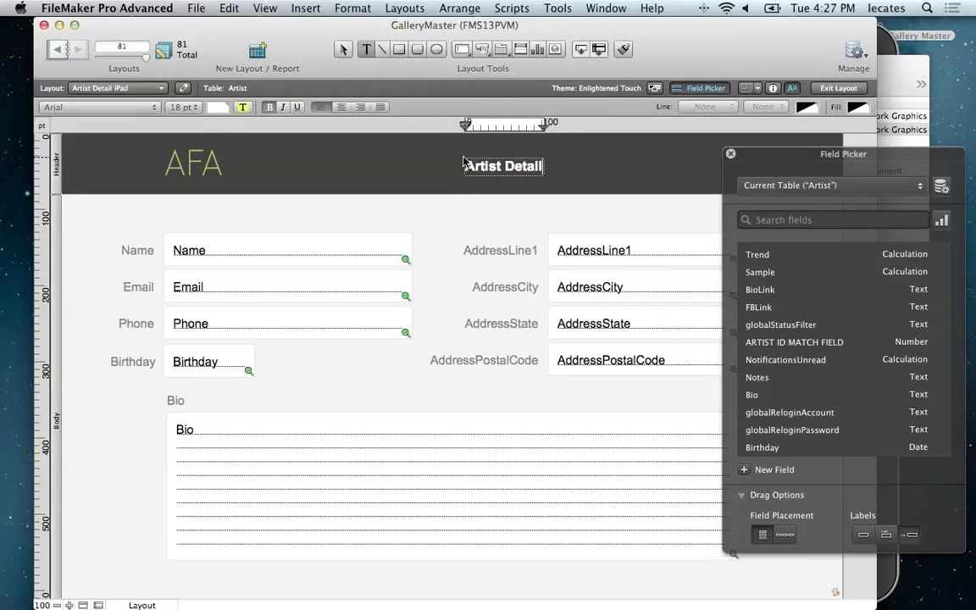
{"action": "key", "text": "Escape"}
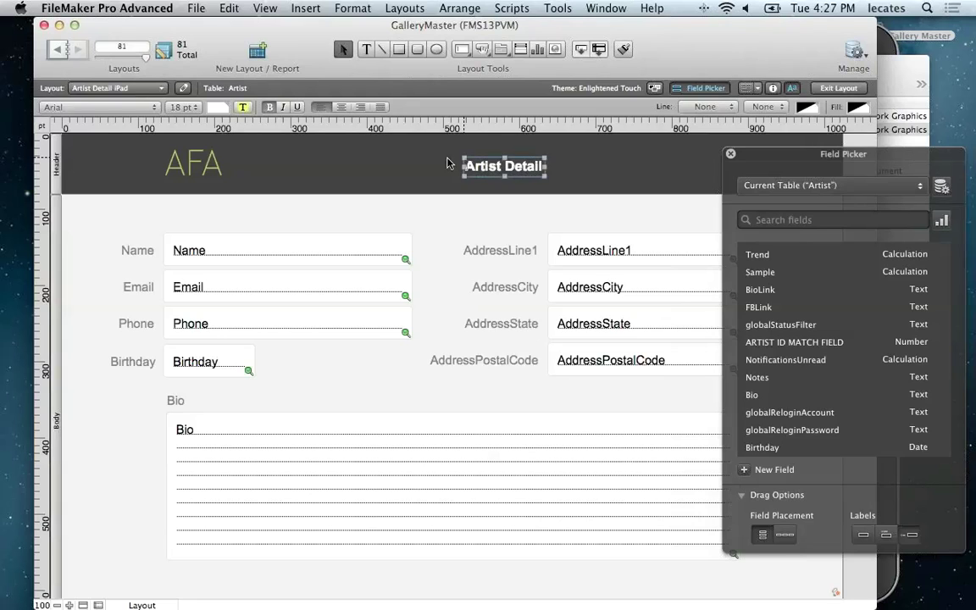
Step: Enlarge the header title to 36 pt, close the Field Picker and align the title with the far edge of the address fields
{"action": "key", "text": "super+shift+period"}
{"action": "key", "text": "super+shift+period"}
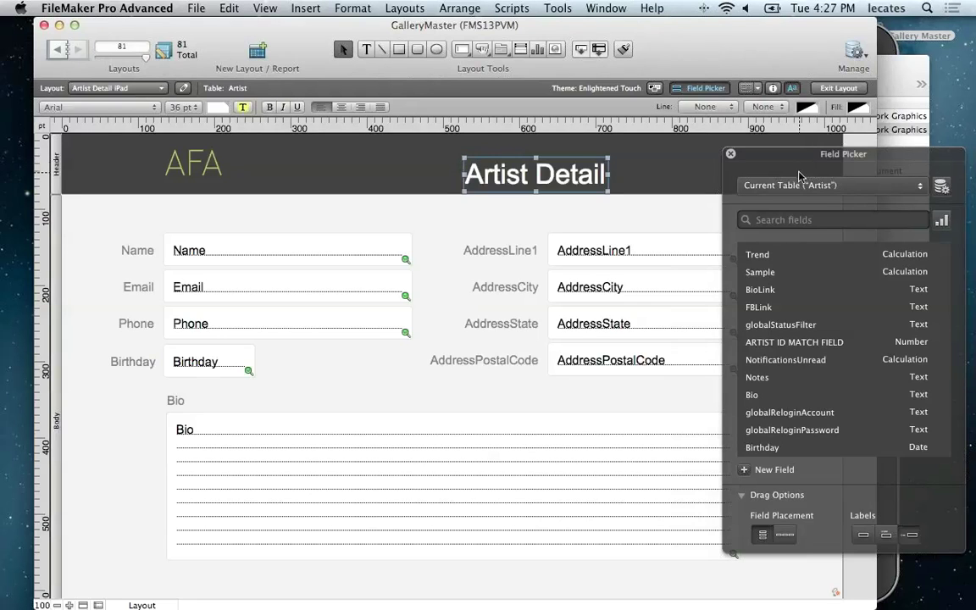
{"action": "left_click", "coordinate": [731, 156]}
{"action": "left_click_drag", "start_coordinate": [566, 181], "coordinate": [700, 169]}
{"action": "left_click", "coordinate": [801, 305]}
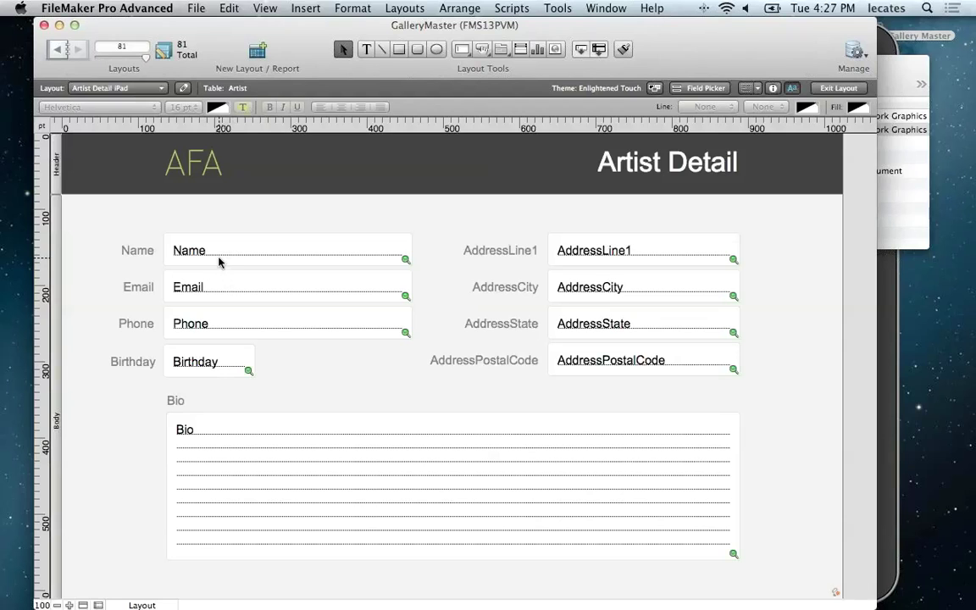
Step: Open the Inspector's data settings for the Email field and set its touch keyboard type to Email
{"action": "left_click", "coordinate": [209, 290]}
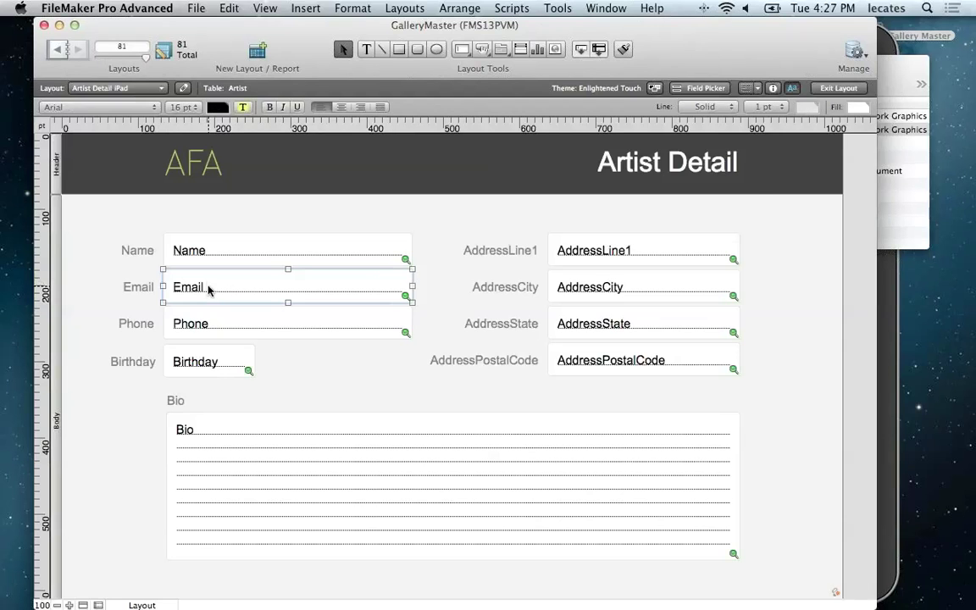
{"action": "key", "text": "super+i"}
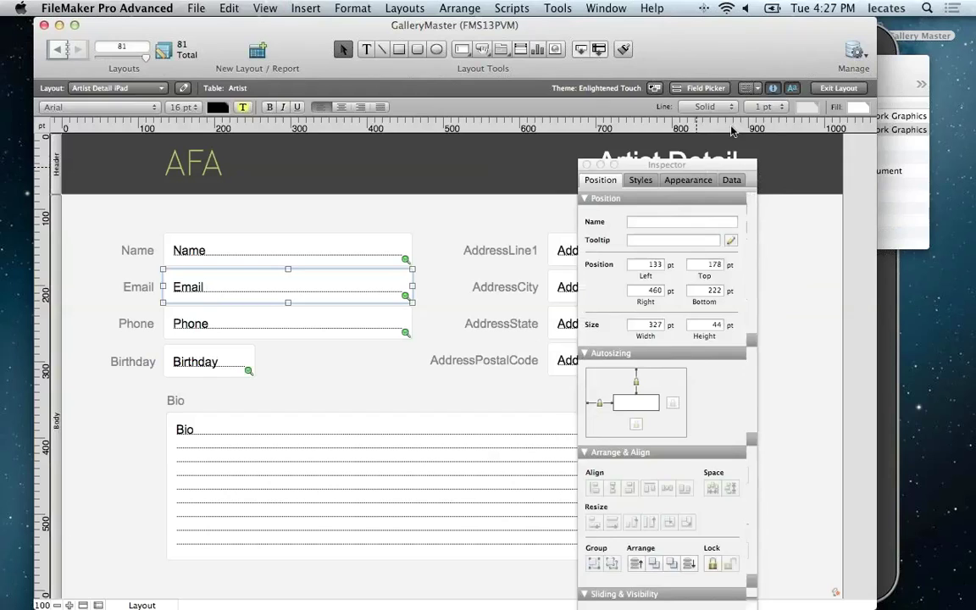
{"action": "left_click_drag", "start_coordinate": [733, 131], "coordinate": [779, 49]}
{"action": "left_click", "coordinate": [778, 64]}
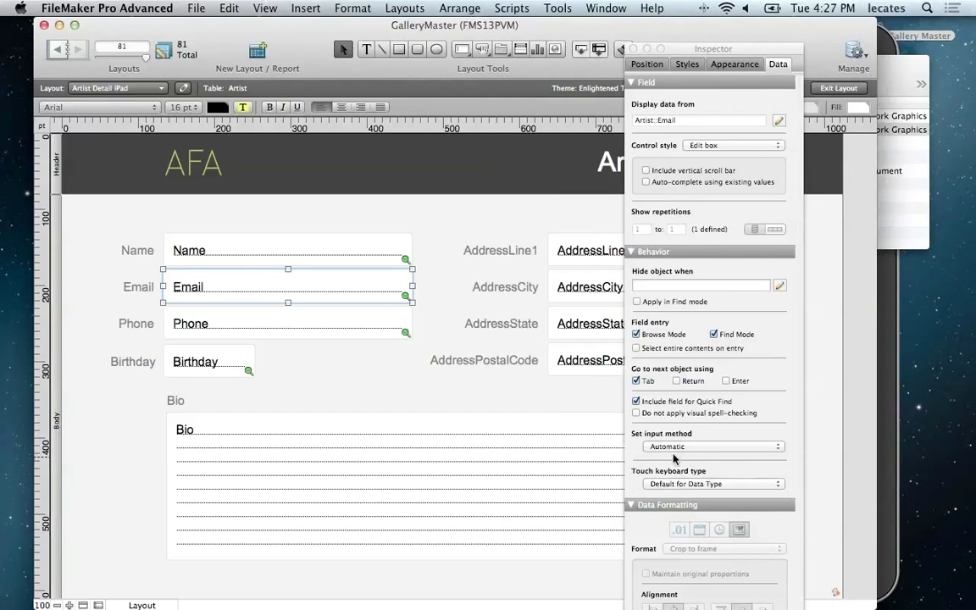
{"action": "left_click", "coordinate": [676, 484]}
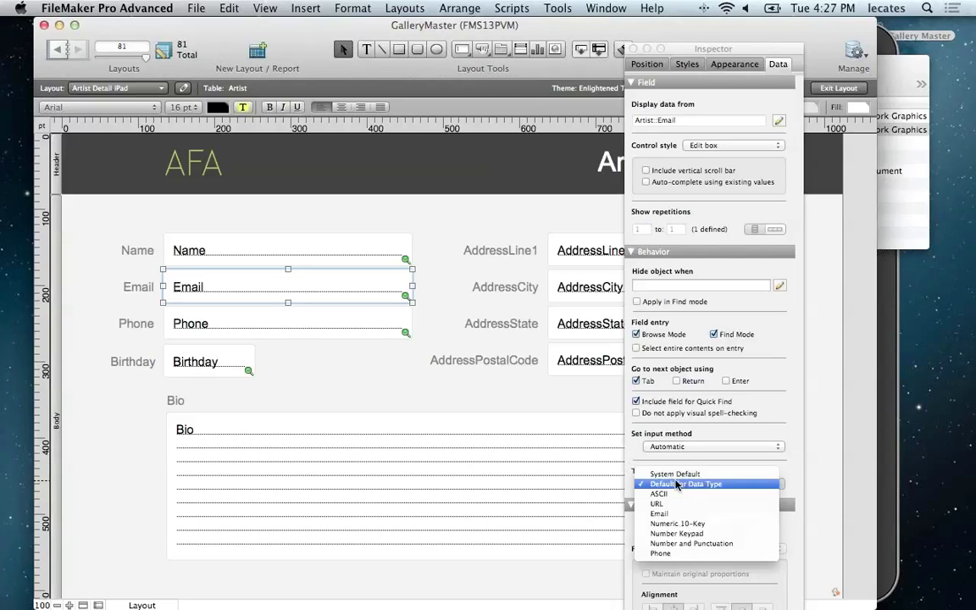
{"action": "left_click", "coordinate": [742, 516]}
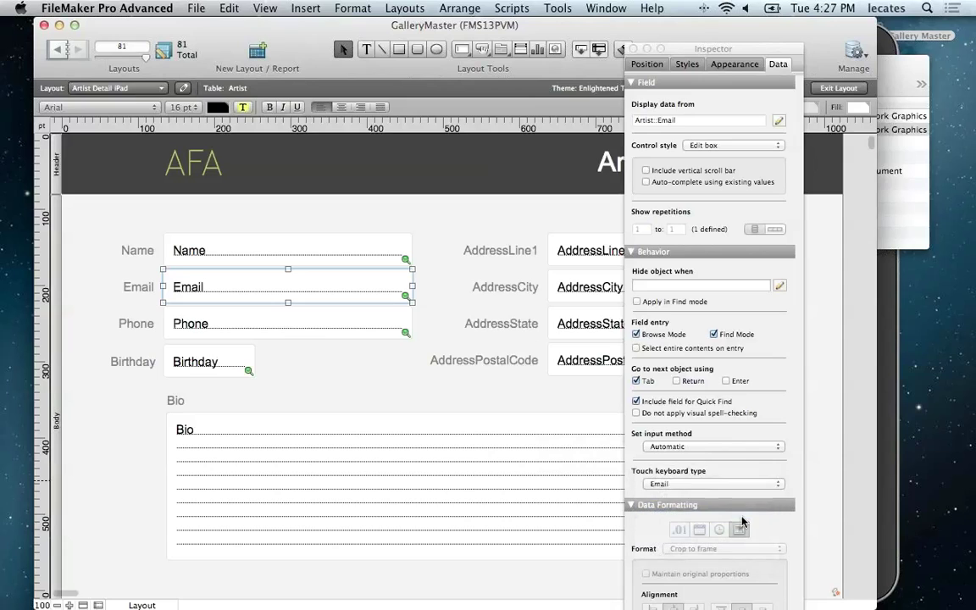
Step: Set the Phone field's touch keyboard type to Phone and deselect the field
{"action": "left_click", "coordinate": [205, 323]}
{"action": "left_click", "coordinate": [703, 484]}
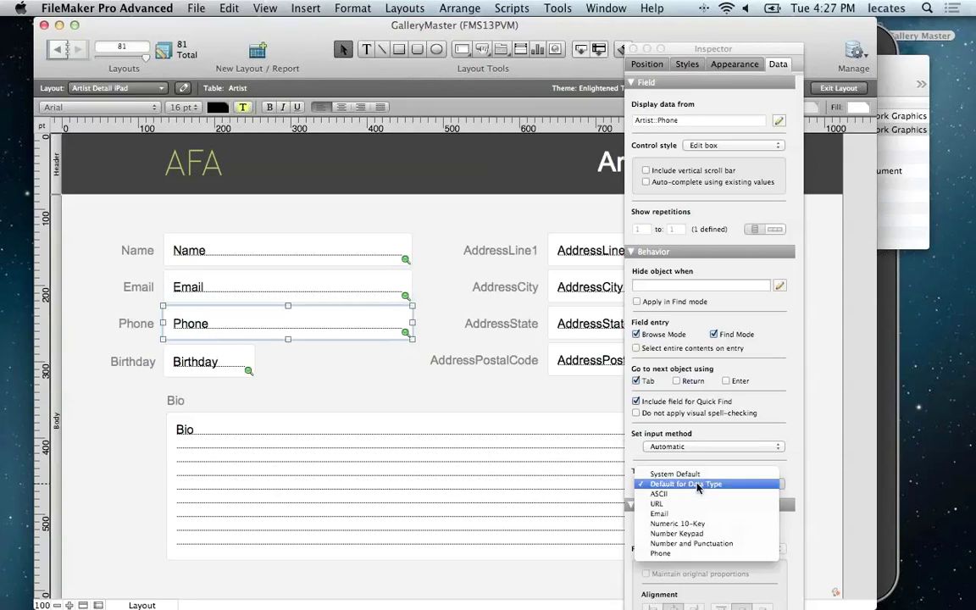
{"action": "left_click", "coordinate": [705, 555]}
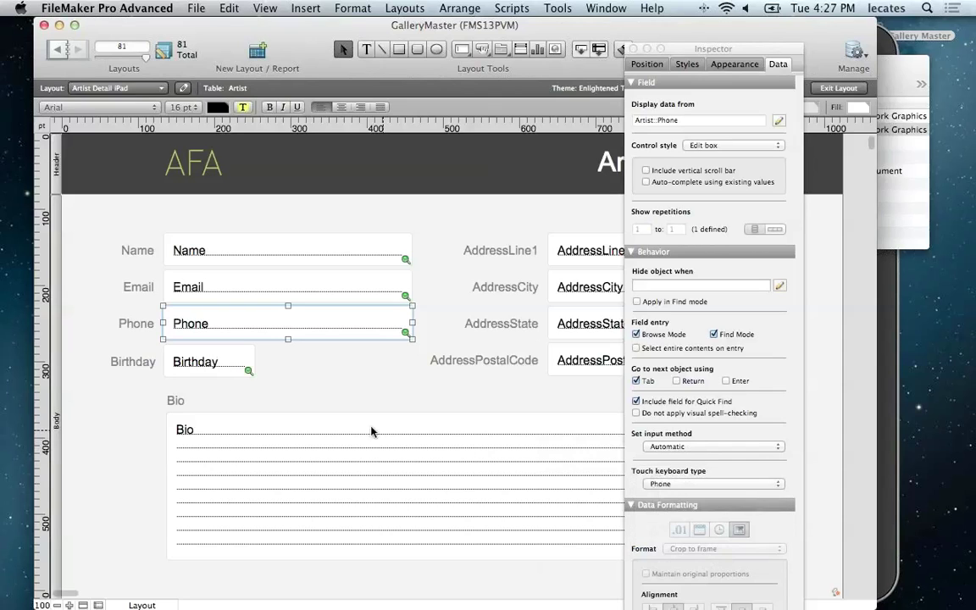
{"action": "left_click", "coordinate": [287, 344]}
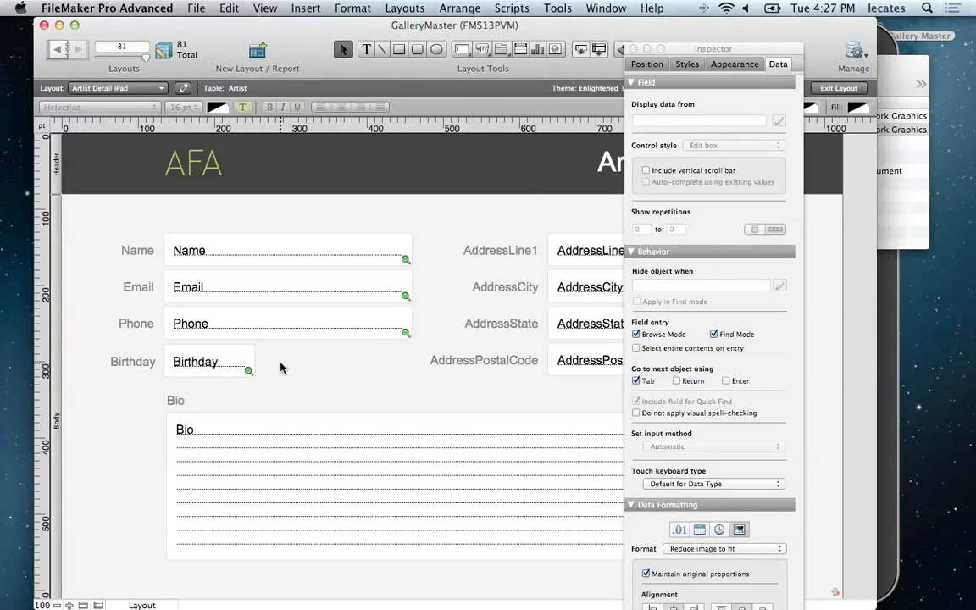
Step: Save the layout and check the fields' touch keyboards on the mirrored iPad in Reflector
{"action": "key", "text": "super+s"}
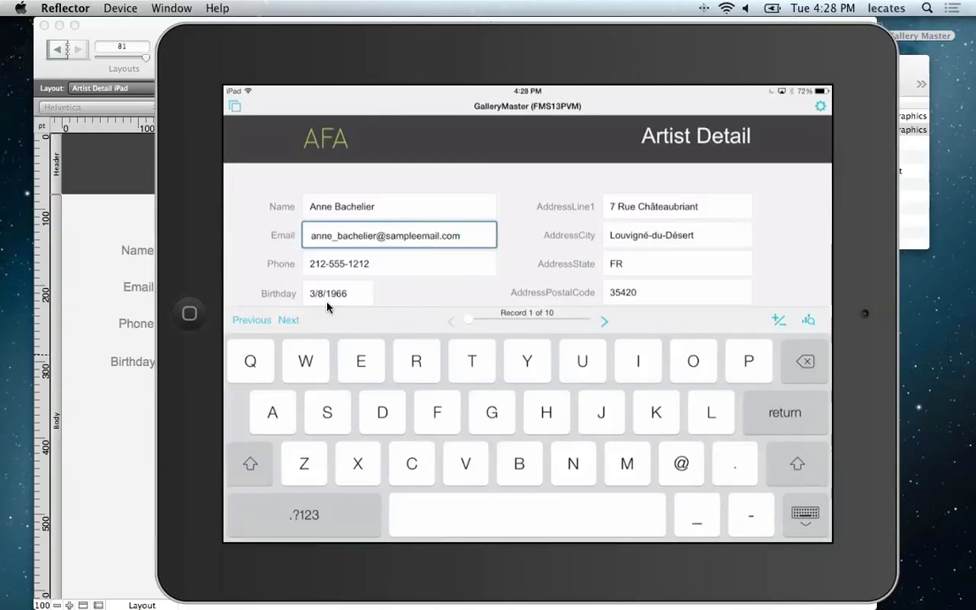
{"action": "key", "text": "Tab"}
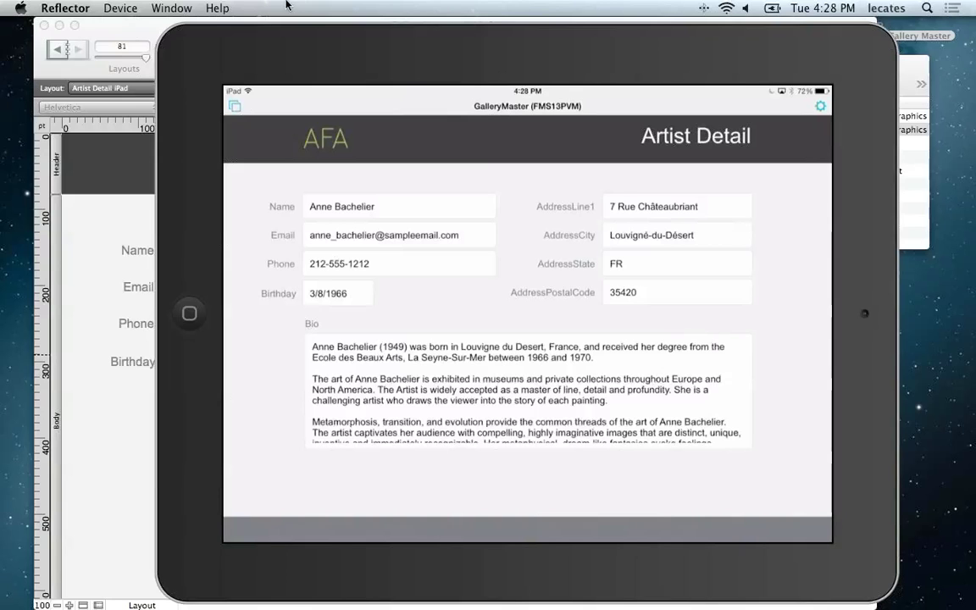
Step: Return to FileMaker Pro Advanced, hide the Inspector and preview the Luminous, Sophisticated, Tranquil and Vibrant layout themes
{"action": "left_click", "coordinate": [126, 30]}
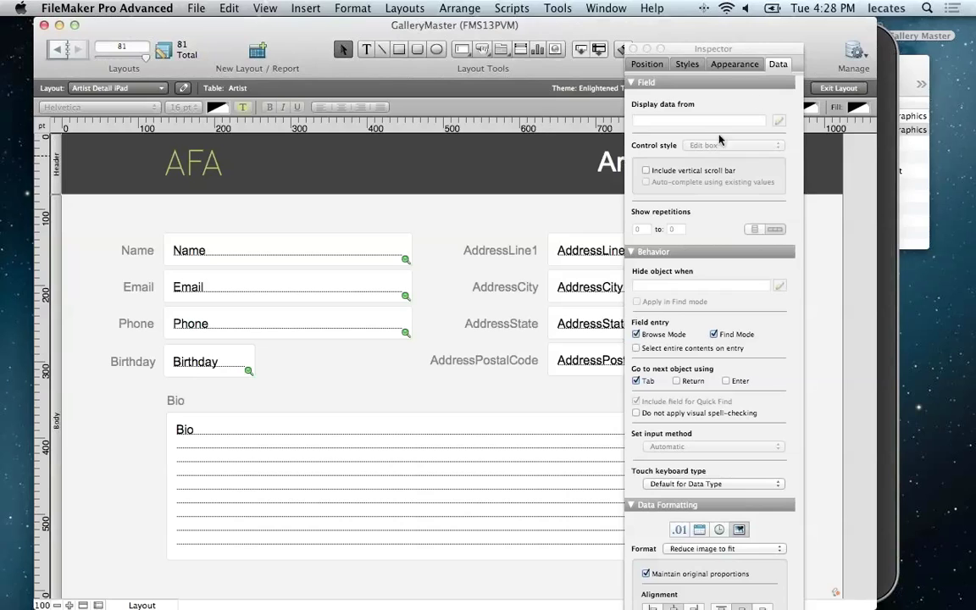
{"action": "key", "text": "super+i"}
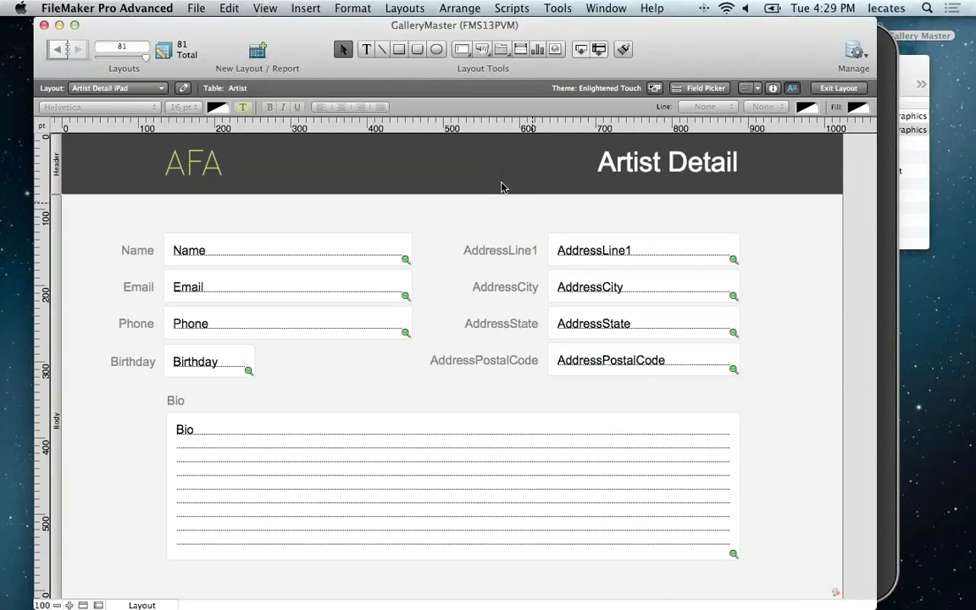
{"action": "left_click", "coordinate": [403, 6]}
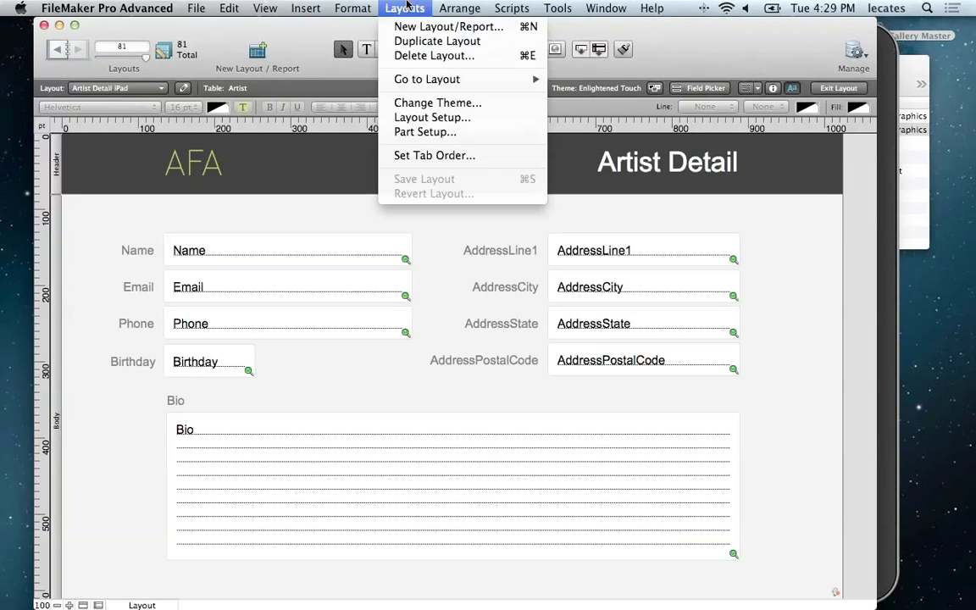
{"action": "left_click", "coordinate": [432, 104]}
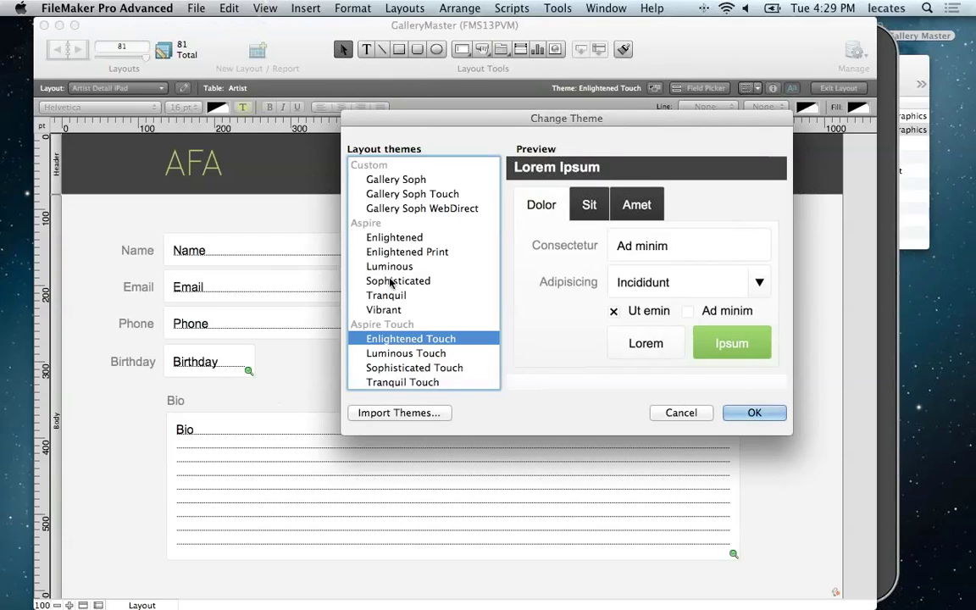
{"action": "scroll", "coordinate": [422, 250], "scroll_direction": "down", "scroll_amount": 1}
{"action": "scroll", "coordinate": [423, 250], "scroll_direction": "down", "scroll_amount": 3}
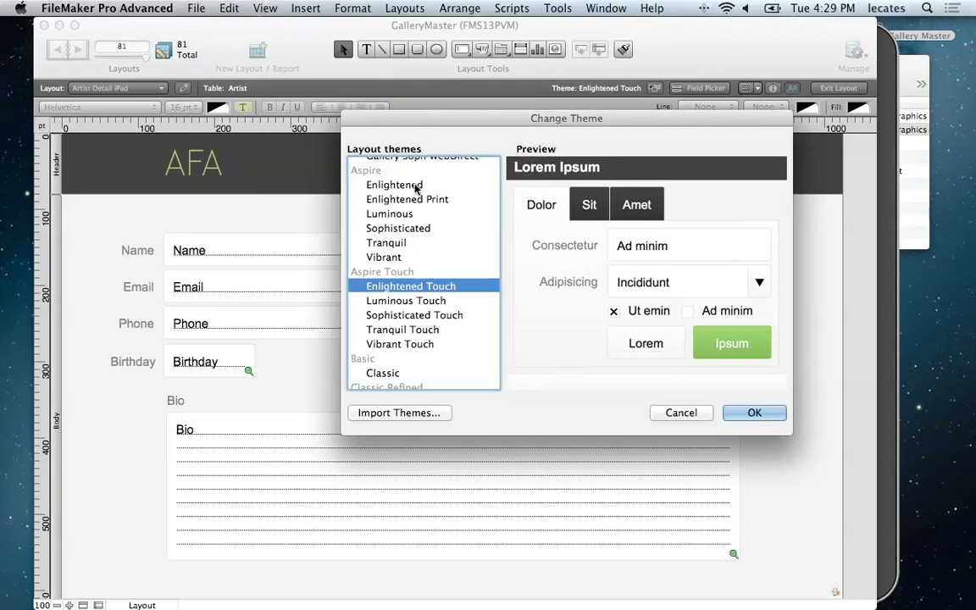
{"action": "left_click", "coordinate": [386, 215]}
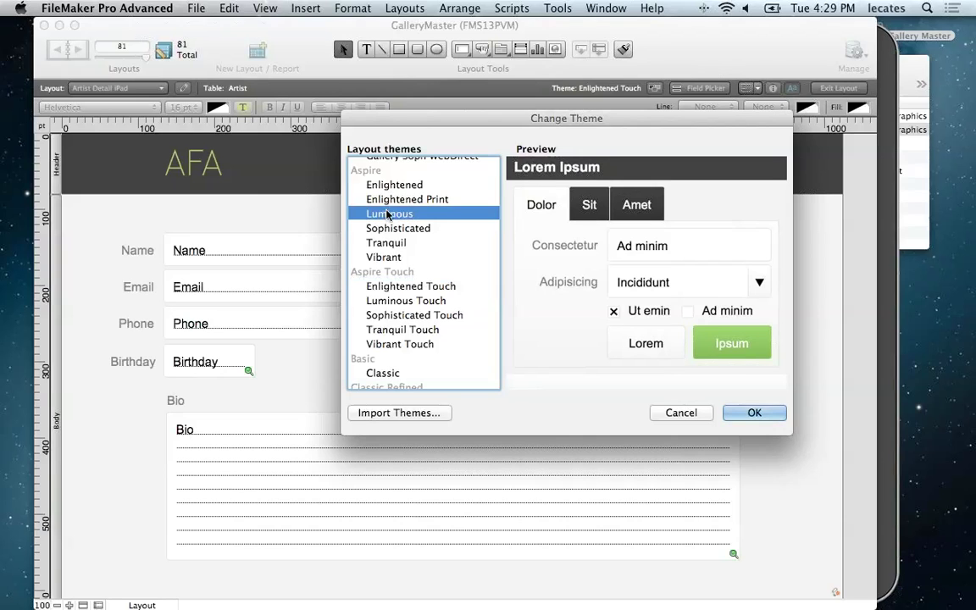
{"action": "left_click", "coordinate": [383, 229]}
{"action": "left_click", "coordinate": [386, 243]}
{"action": "left_click", "coordinate": [394, 257]}
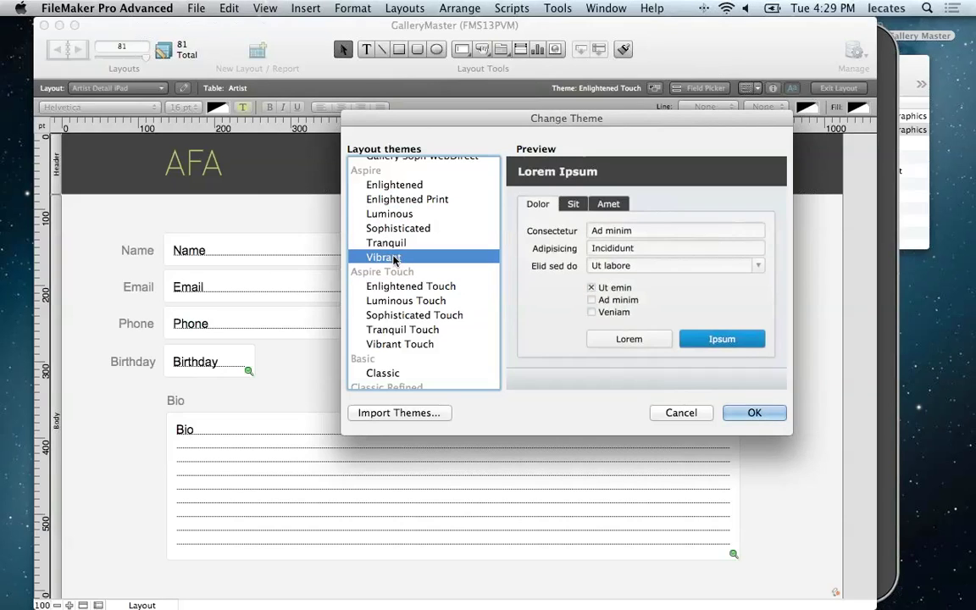
Step: Compare the Aspire Touch theme previews and apply the Luminous Touch theme to the layout
{"action": "left_click", "coordinate": [397, 302]}
{"action": "left_click", "coordinate": [396, 289]}
{"action": "left_click", "coordinate": [402, 316]}
{"action": "left_click", "coordinate": [405, 330]}
{"action": "left_click", "coordinate": [400, 343]}
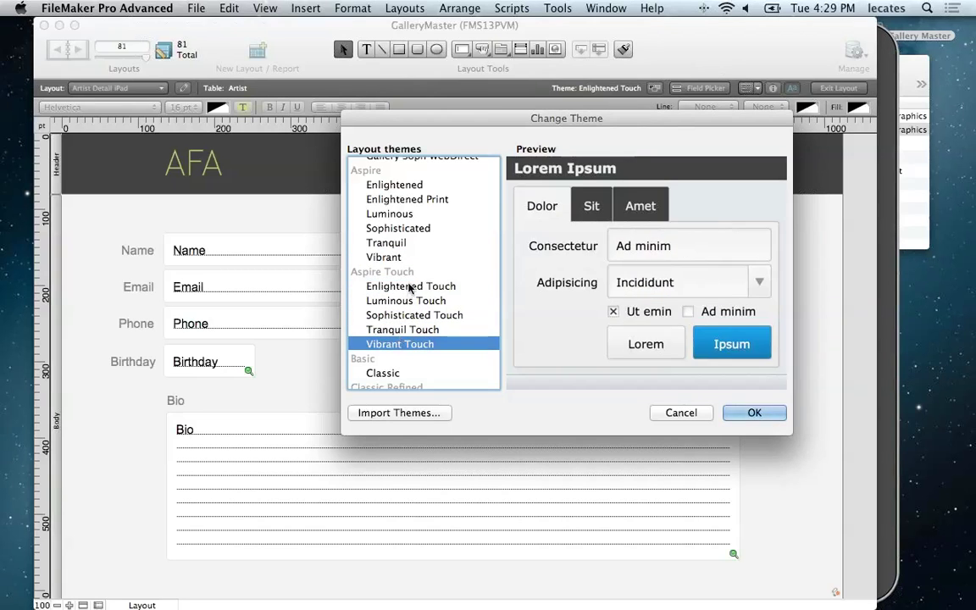
{"action": "left_click", "coordinate": [407, 287]}
{"action": "left_click", "coordinate": [408, 316]}
{"action": "left_click", "coordinate": [413, 302]}
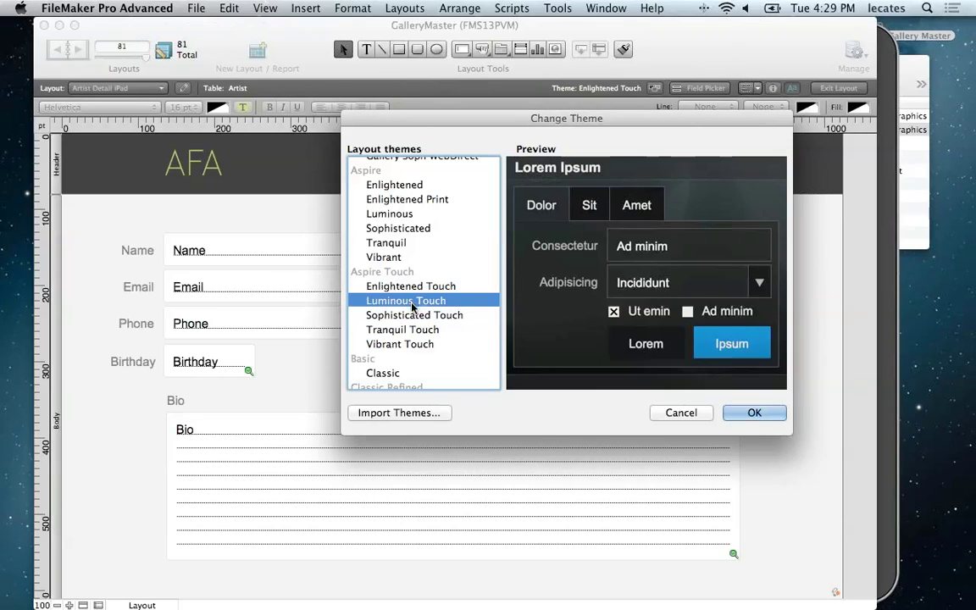
{"action": "left_click", "coordinate": [758, 414]}
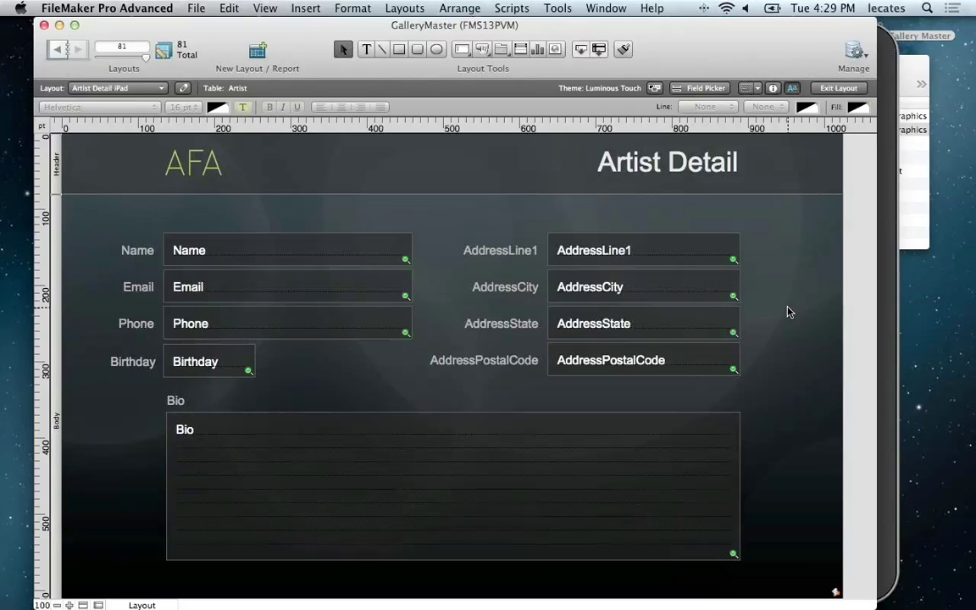
Step: Show the Inspector's appearance settings, set the layout background's fill image to 03 Machu Picchu.jpg and move the Inspector off the layout
{"action": "key", "text": "super+i"}
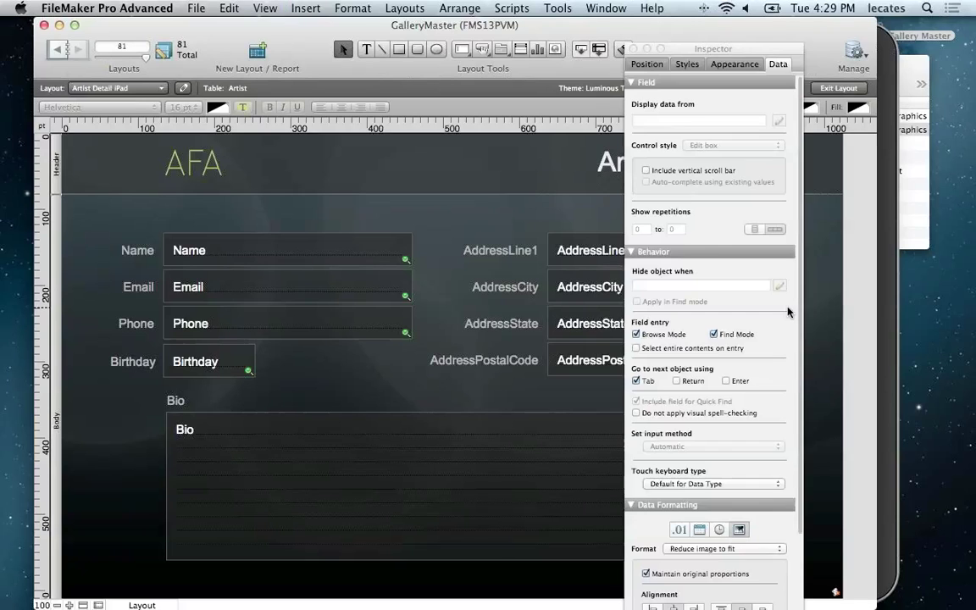
{"action": "left_click", "coordinate": [717, 64]}
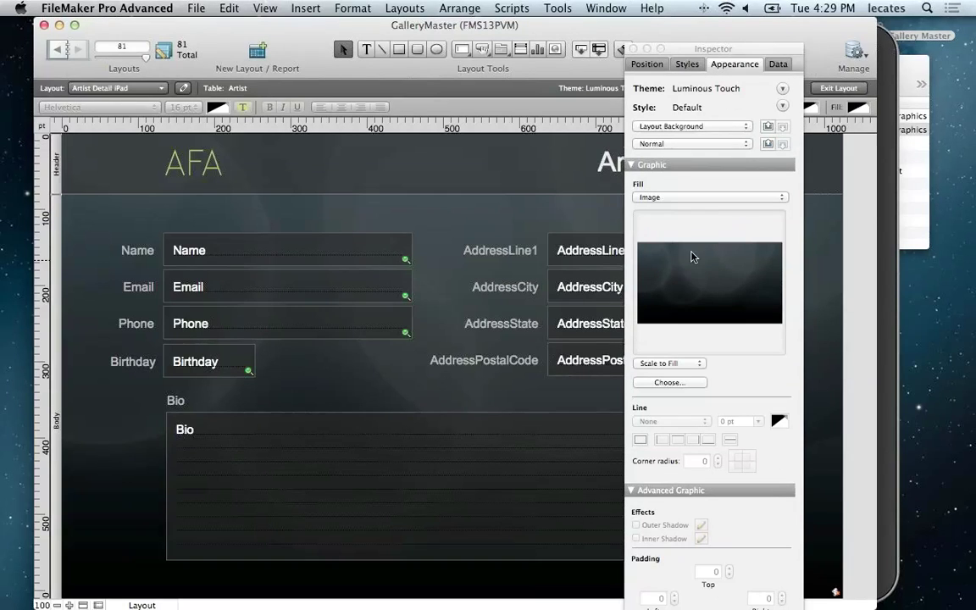
{"action": "left_click", "coordinate": [668, 199]}
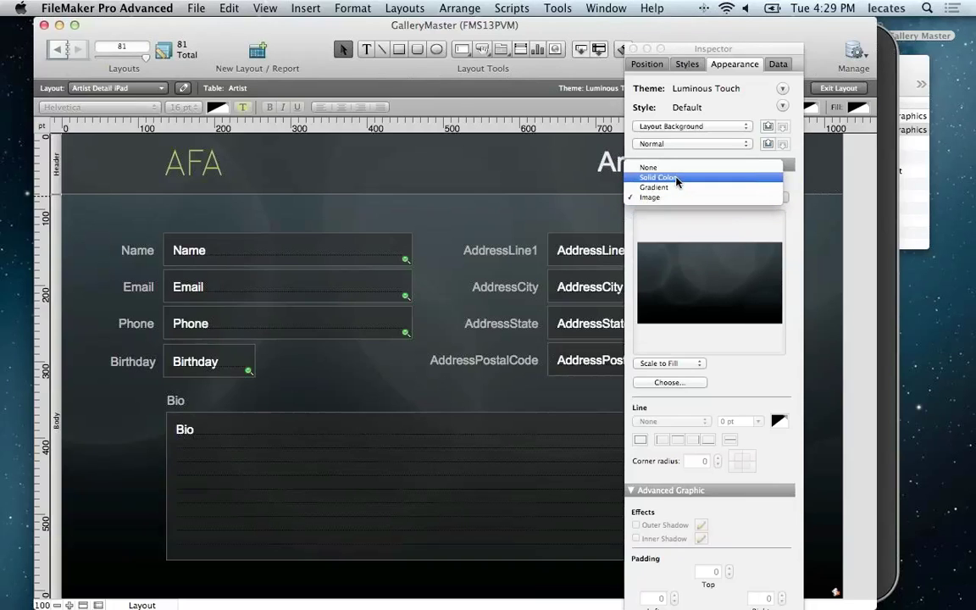
{"action": "left_click", "coordinate": [673, 225]}
{"action": "left_click", "coordinate": [671, 382]}
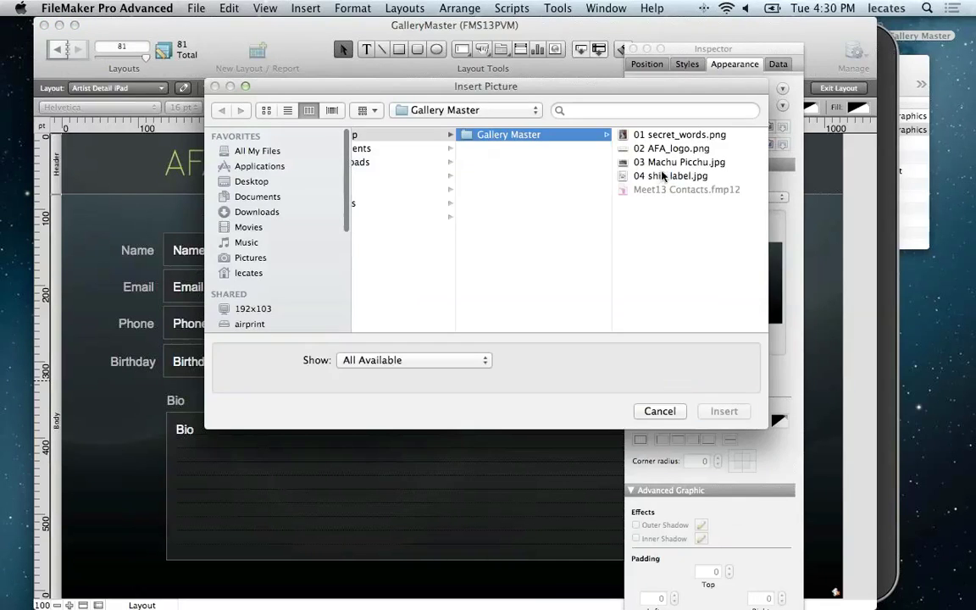
{"action": "left_click", "coordinate": [667, 163]}
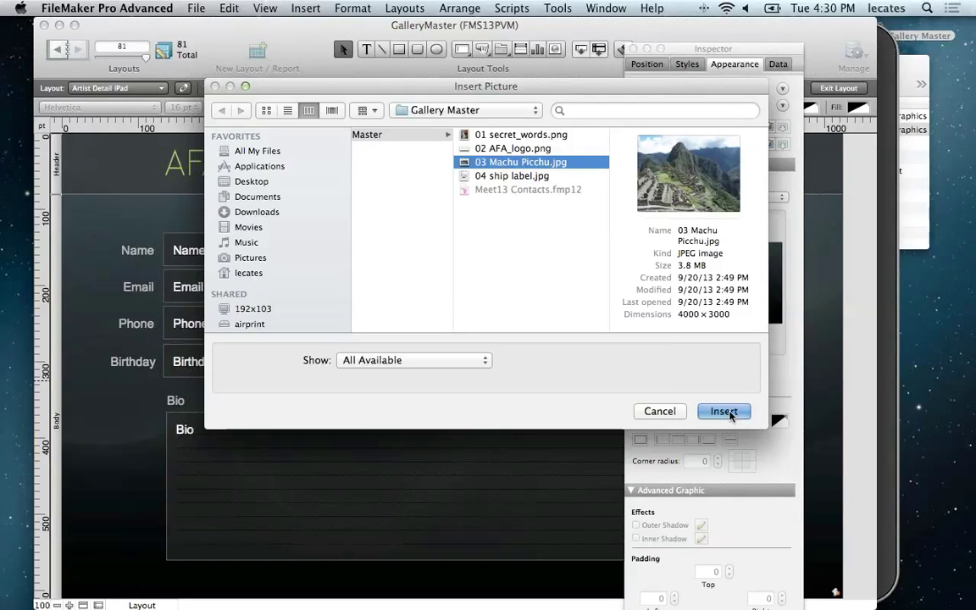
{"action": "left_click", "coordinate": [725, 411]}
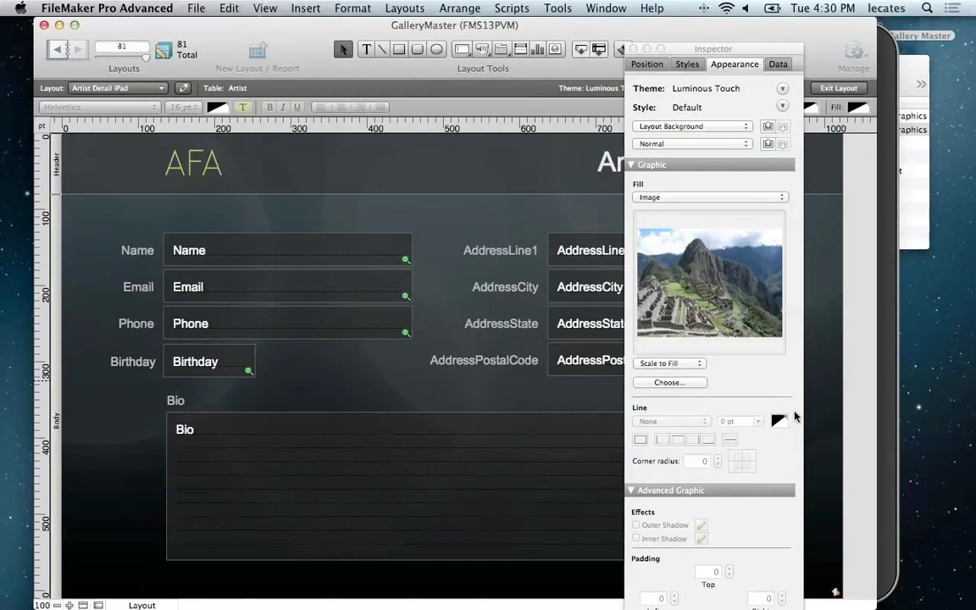
{"action": "left_click_drag", "start_coordinate": [730, 51], "coordinate": [886, 42]}
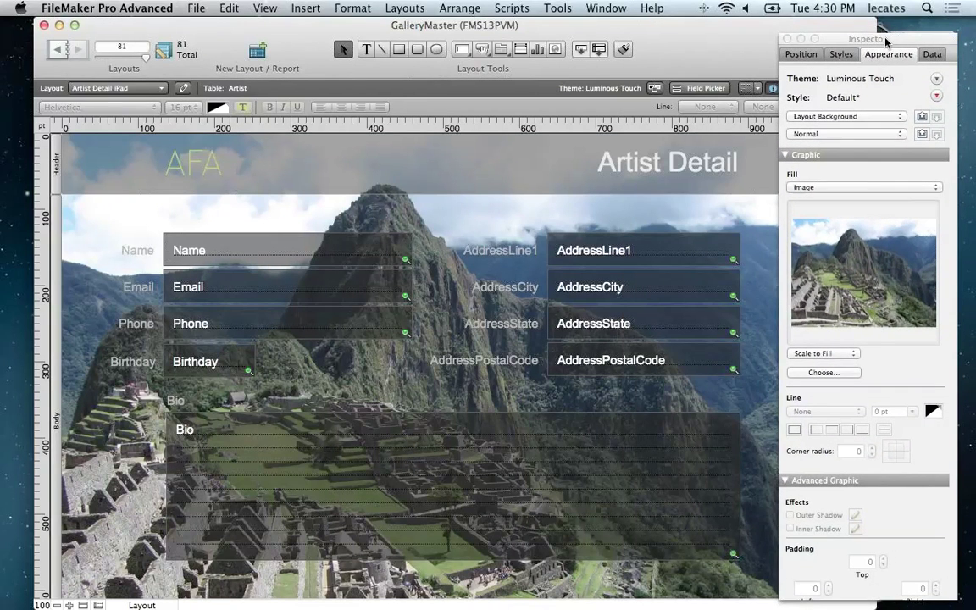
Step: Save the layout, view it on the mirrored iPad in Reflector and in FileMaker's Browse mode, and return to Layout mode
{"action": "key", "text": "super+s"}
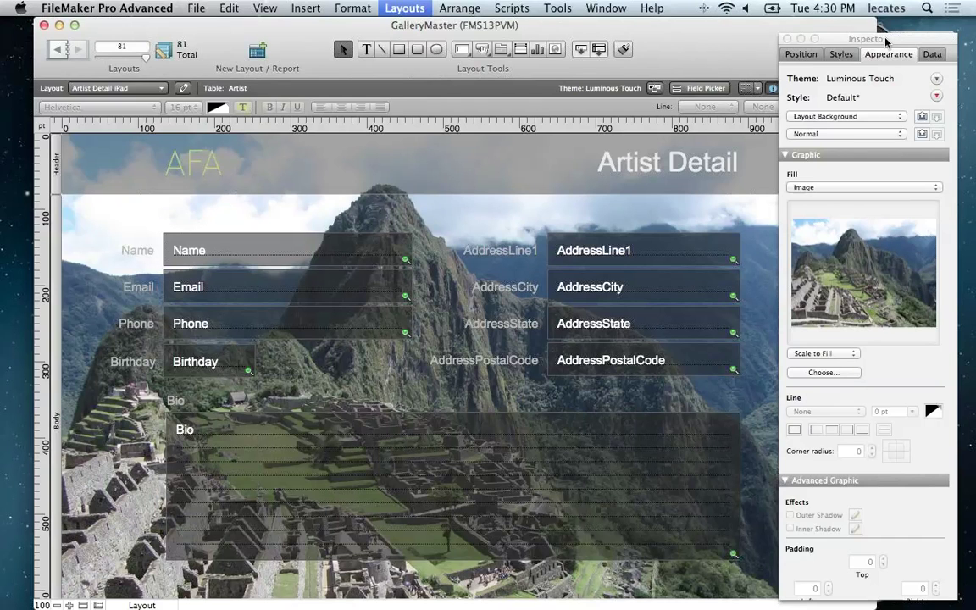
{"action": "mouse_move", "coordinate": [973, 256]}
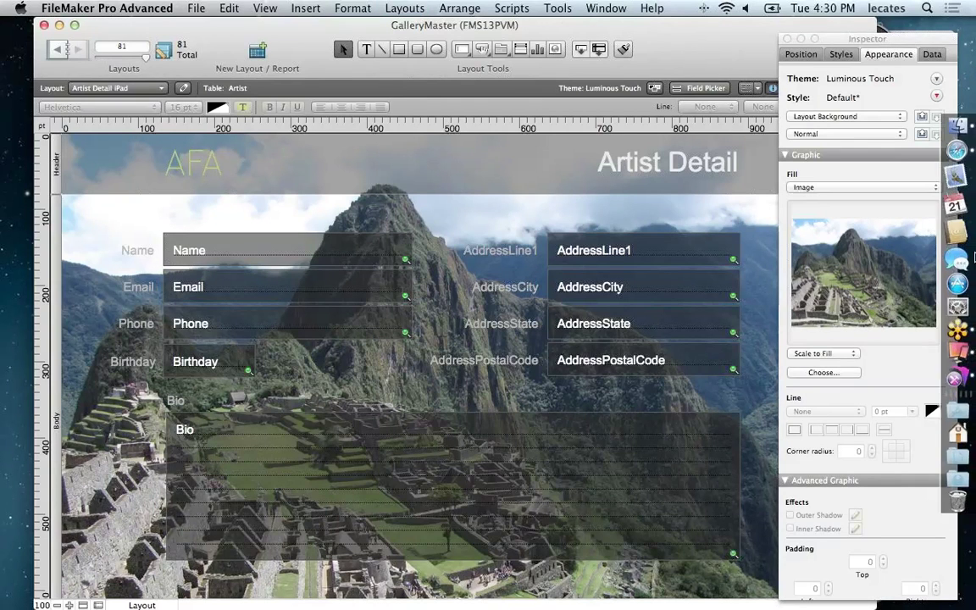
{"action": "left_click", "coordinate": [961, 320]}
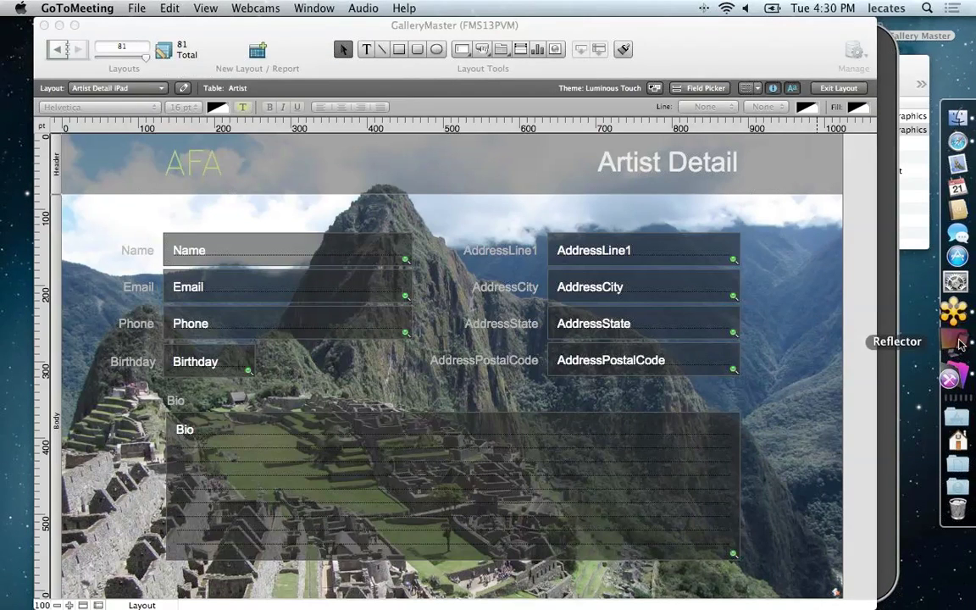
{"action": "left_click", "coordinate": [960, 343]}
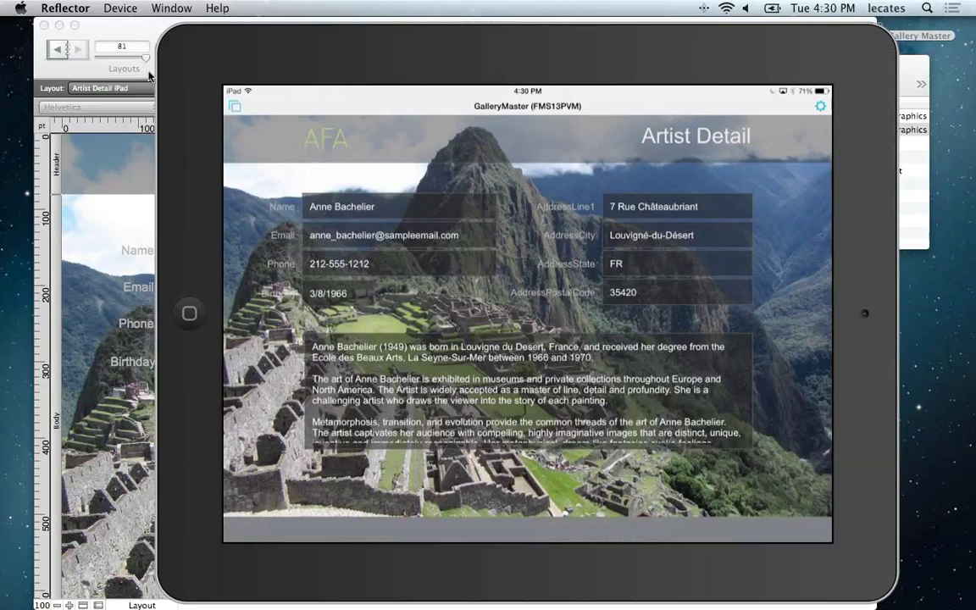
{"action": "key", "text": "super+h"}
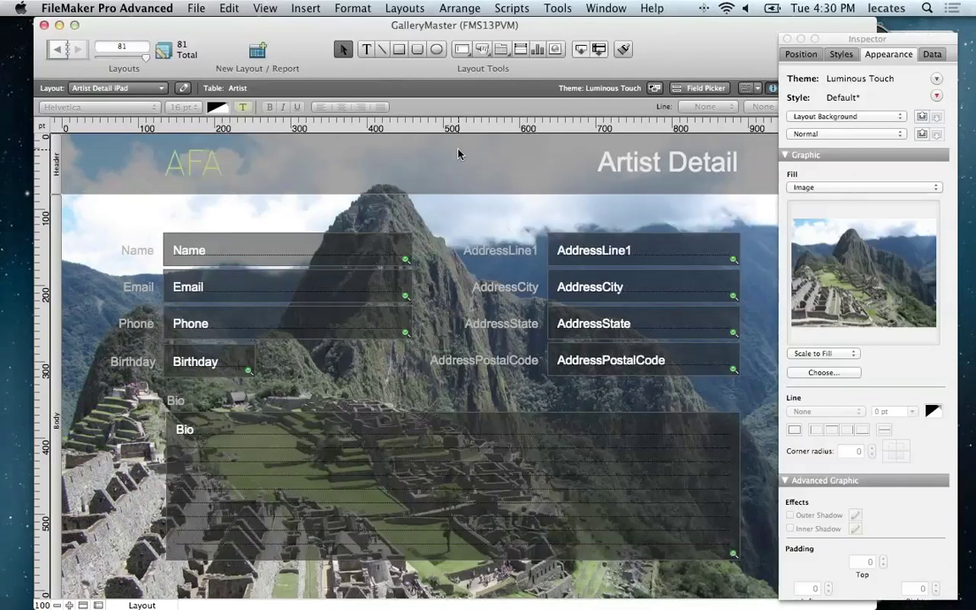
{"action": "key", "text": "super+b"}
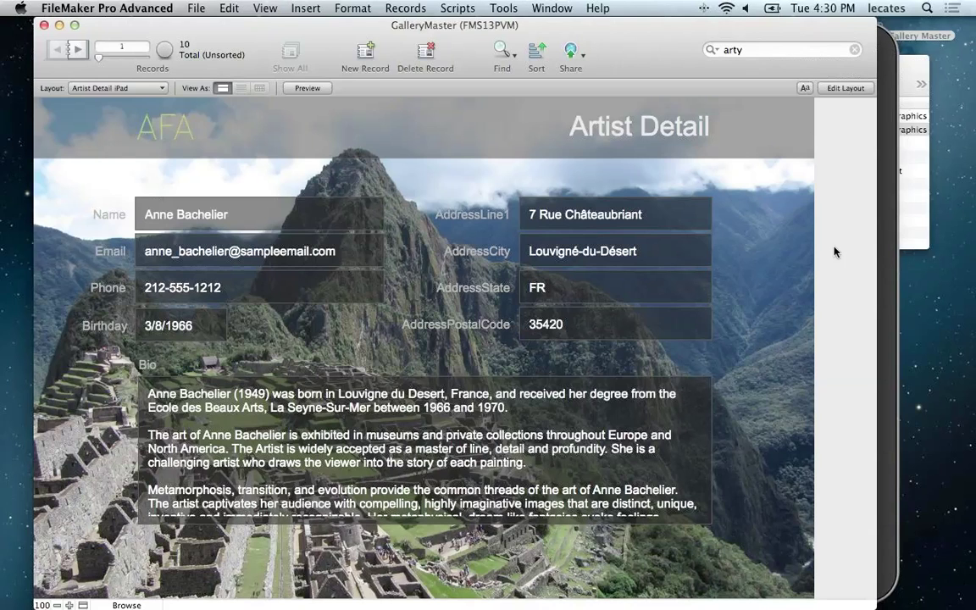
{"action": "key", "text": "super+l"}
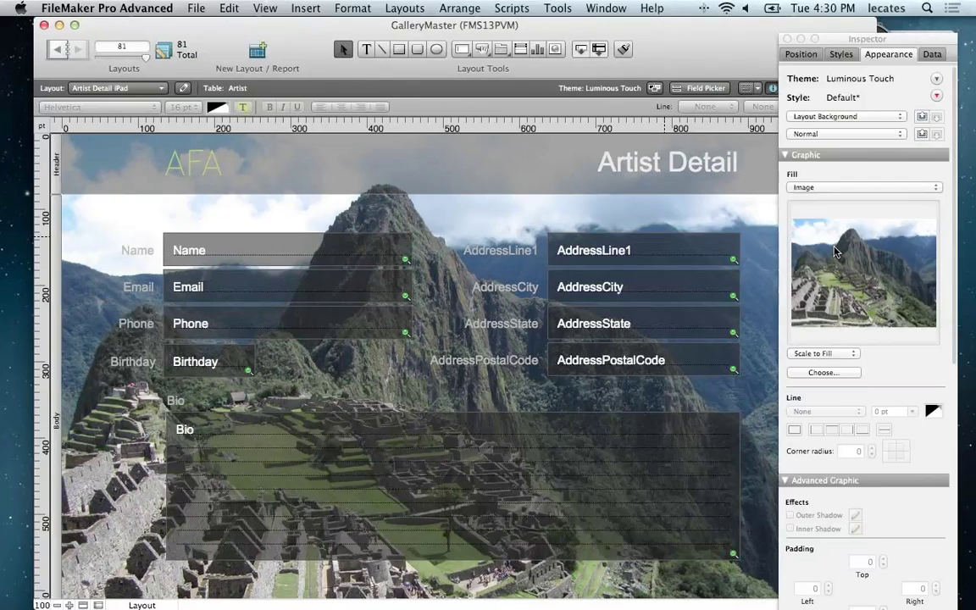
Step: Undo the background image formatting and the theme change on the layout
{"action": "left_click", "coordinate": [229, 7]}
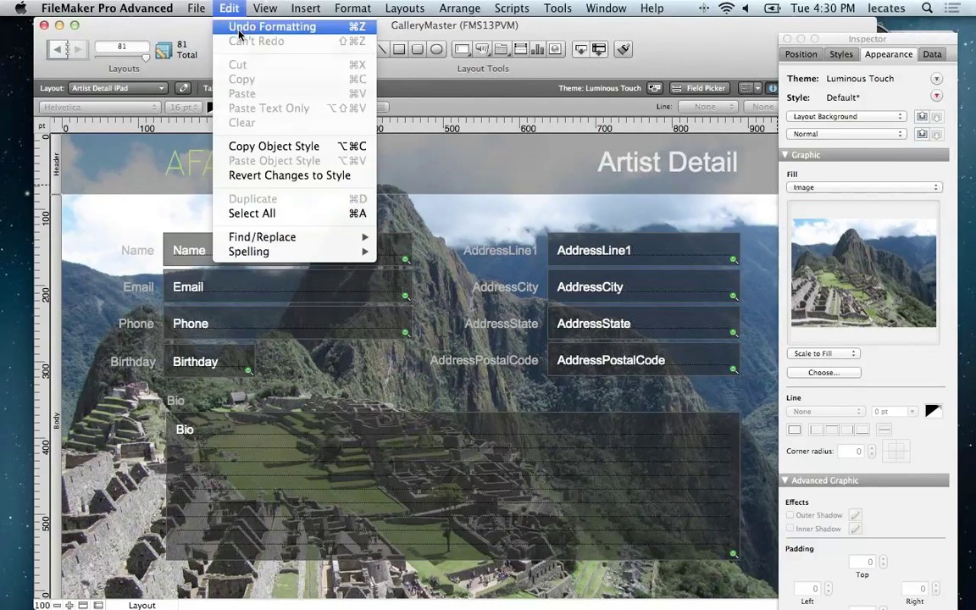
{"action": "left_click", "coordinate": [237, 26]}
{"action": "left_click", "coordinate": [229, 8]}
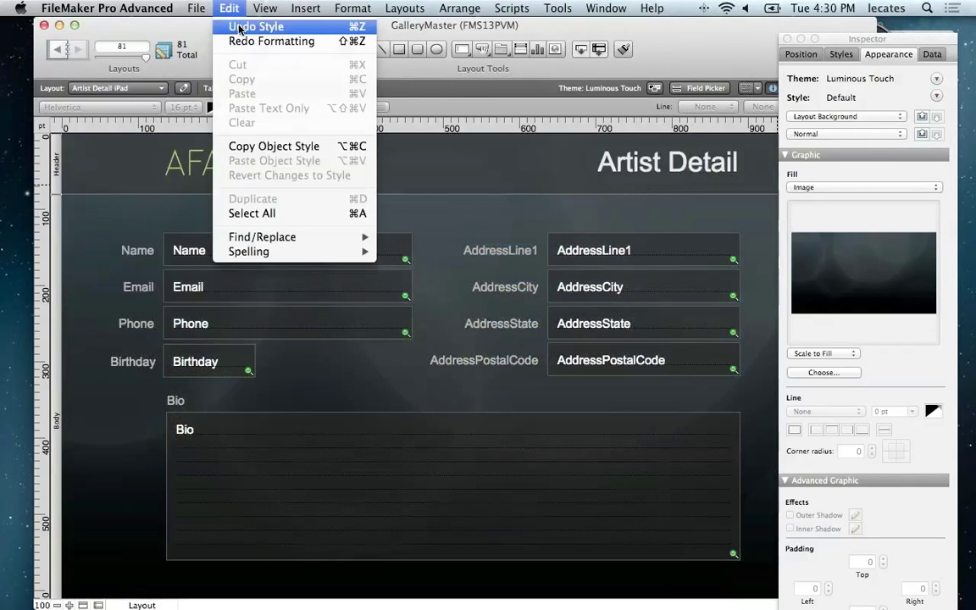
{"action": "left_click", "coordinate": [240, 28]}
{"action": "left_click", "coordinate": [229, 8]}
{"action": "left_click", "coordinate": [235, 10]}
{"action": "left_click", "coordinate": [240, 28]}
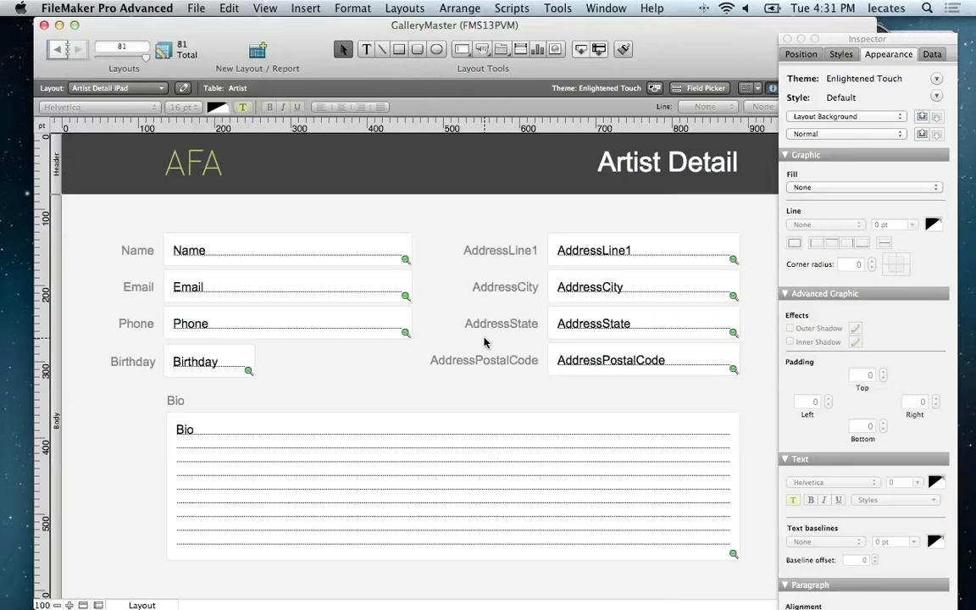
Step: Change the layout's theme to Sophisticated Touch
{"action": "left_click", "coordinate": [404, 7]}
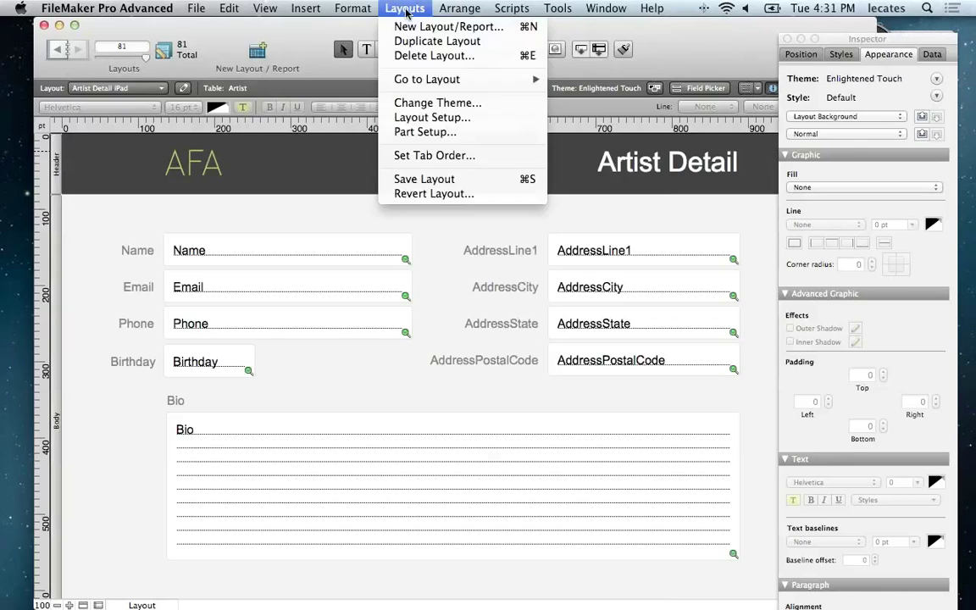
{"action": "left_click", "coordinate": [444, 110]}
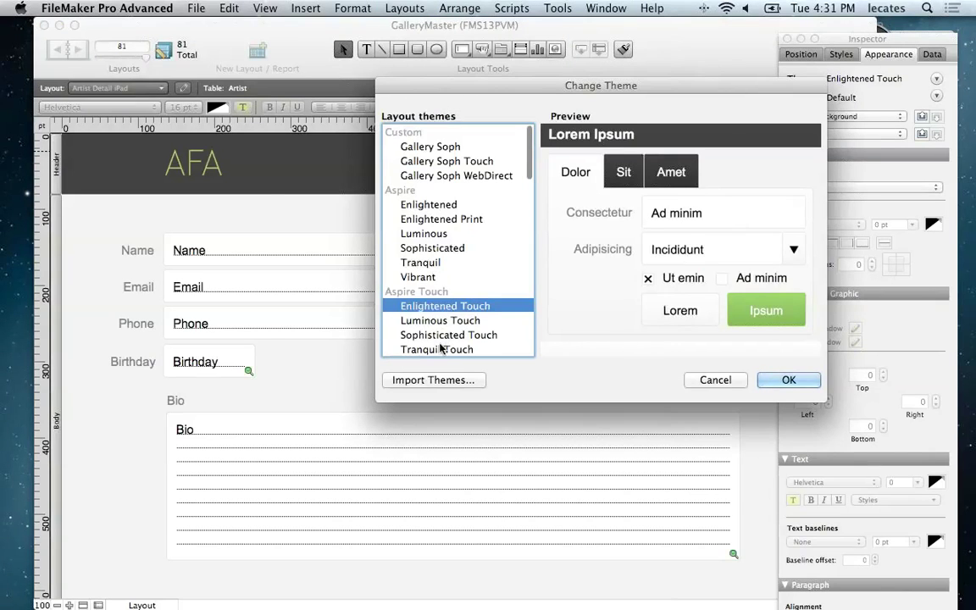
{"action": "left_click", "coordinate": [440, 339]}
{"action": "left_click", "coordinate": [788, 380]}
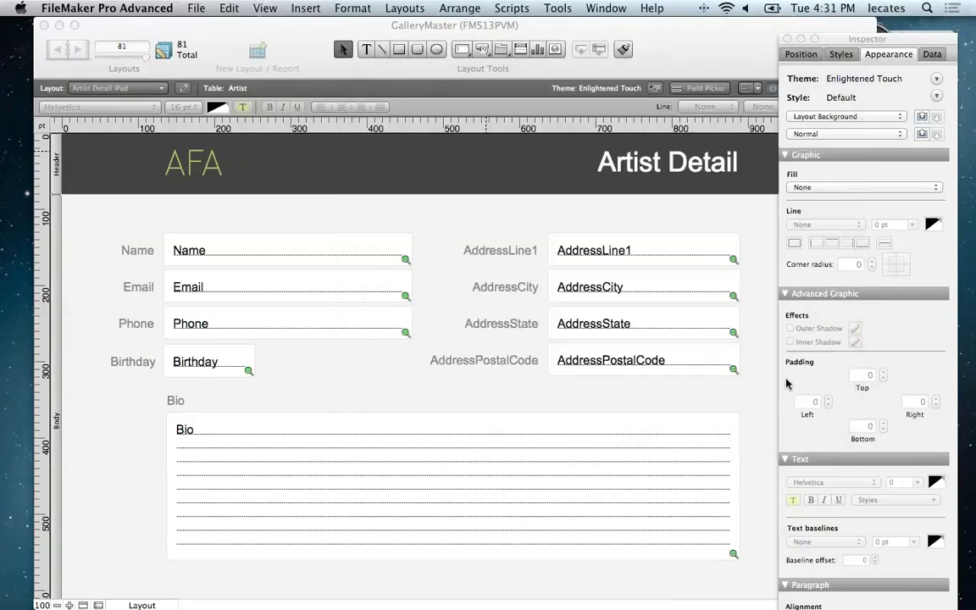
Step: Widen the Artist Detail title's text box toward the logo to fit the whole title and right-align its text
{"action": "left_click", "coordinate": [597, 168]}
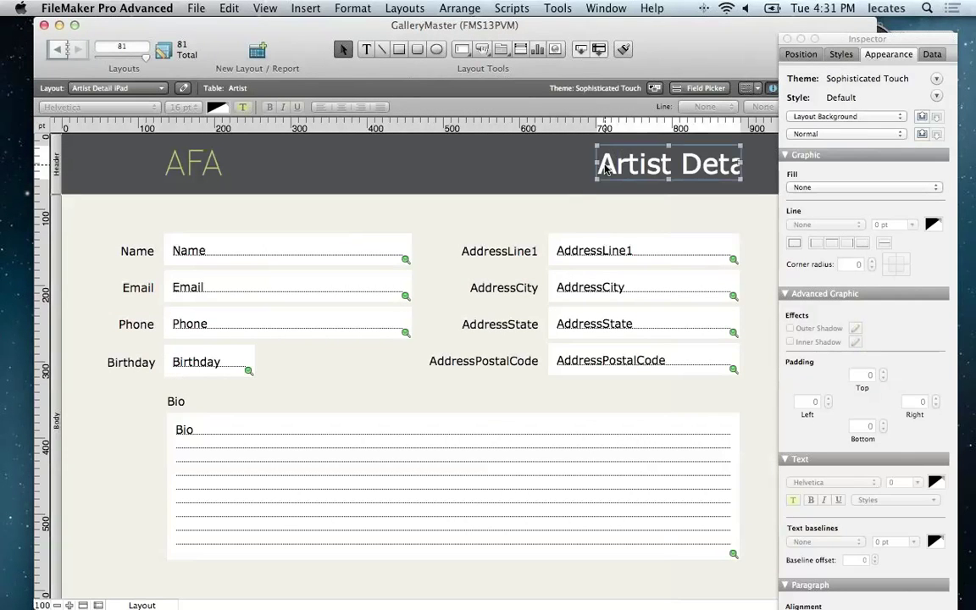
{"action": "left_click_drag", "start_coordinate": [596, 168], "coordinate": [540, 161]}
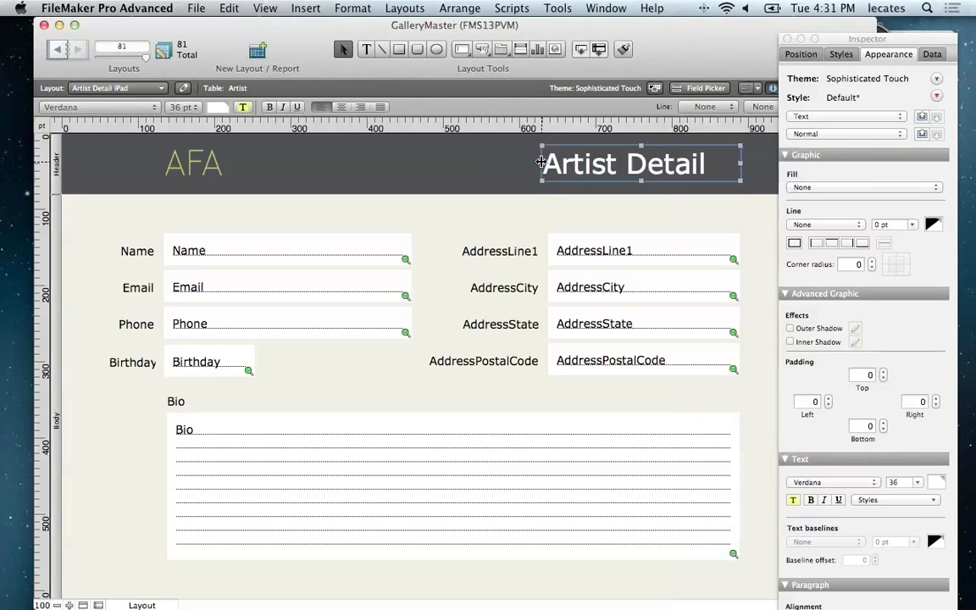
{"action": "key", "text": "super+shift+bracketright"}
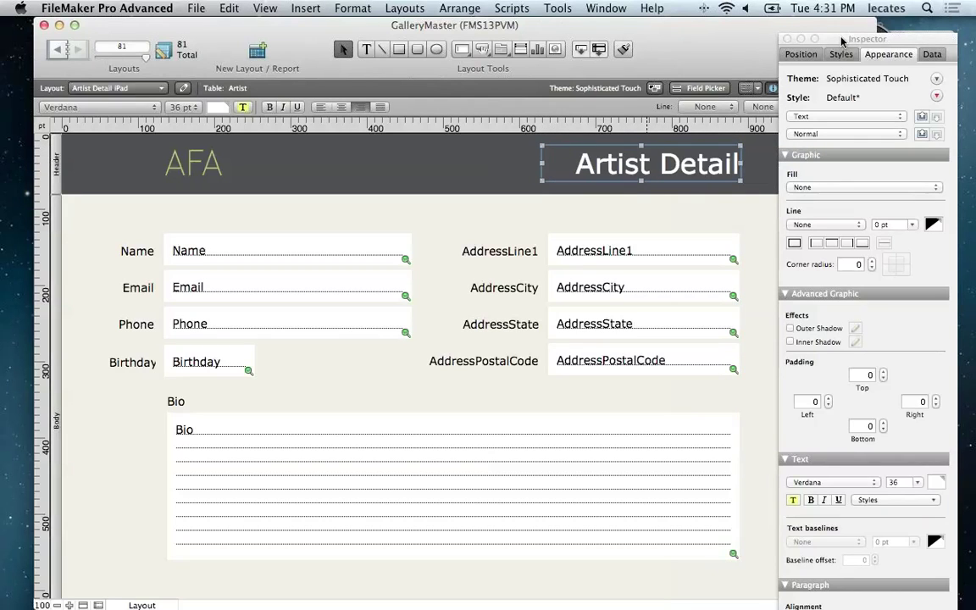
Step: Try the theme's text styles, including Title Text 2 and Accent Text 2, on the Artist Detail title, ending back on Default
{"action": "left_click_drag", "start_coordinate": [841, 40], "coordinate": [848, 33]}
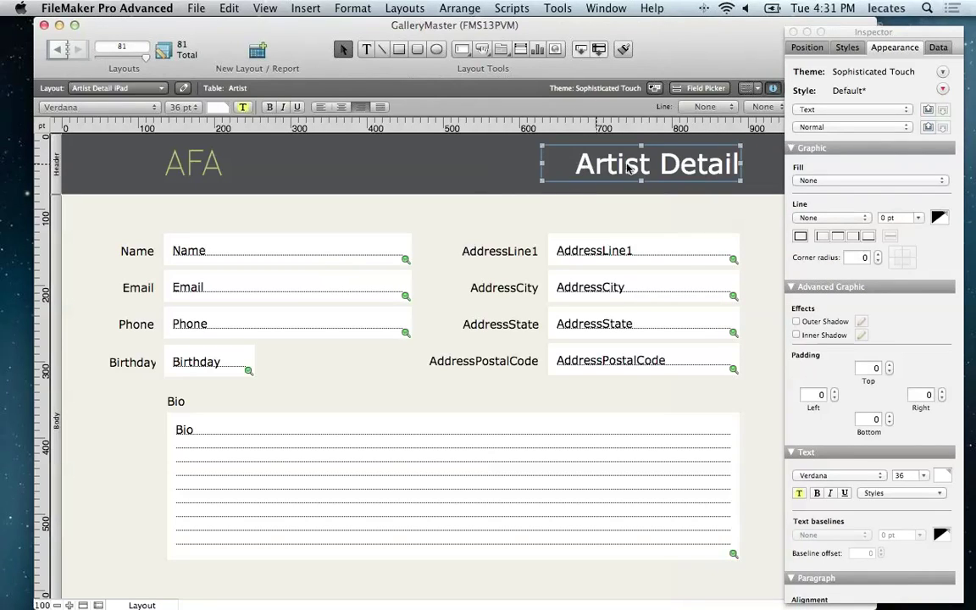
{"action": "left_click", "coordinate": [856, 51]}
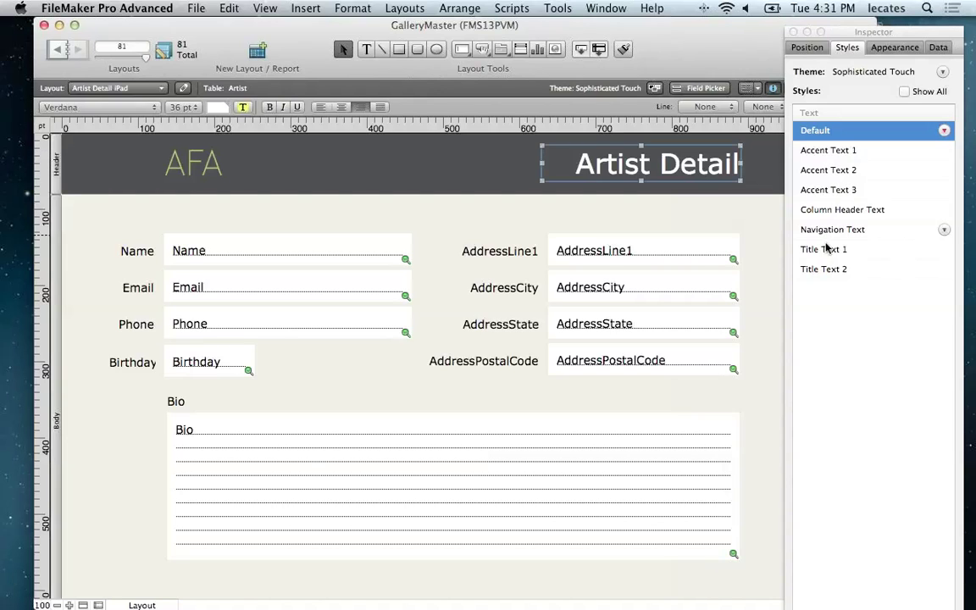
{"action": "left_click", "coordinate": [828, 269]}
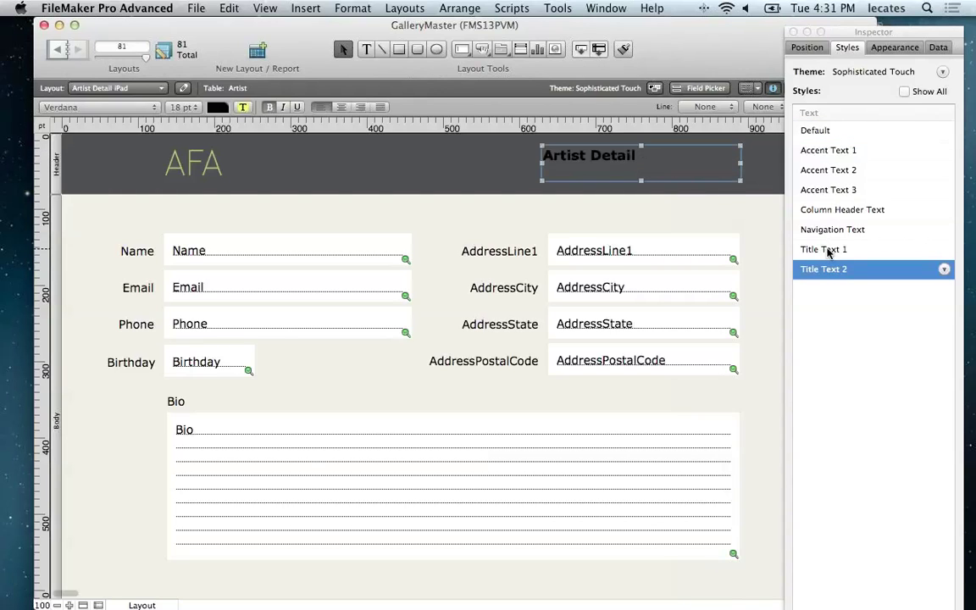
{"action": "left_click", "coordinate": [828, 250]}
{"action": "left_click", "coordinate": [826, 210]}
{"action": "left_click", "coordinate": [826, 192]}
{"action": "left_click", "coordinate": [826, 171]}
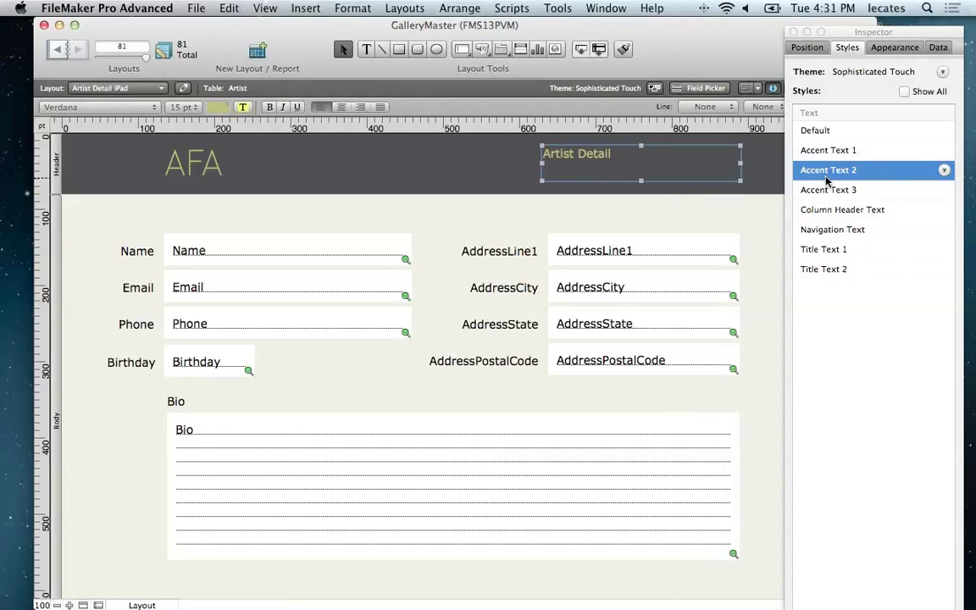
{"action": "key", "text": "Down"}
{"action": "key", "text": "Down"}
{"action": "key", "text": "Down"}
{"action": "key", "text": "Down"}
{"action": "key", "text": "Down"}
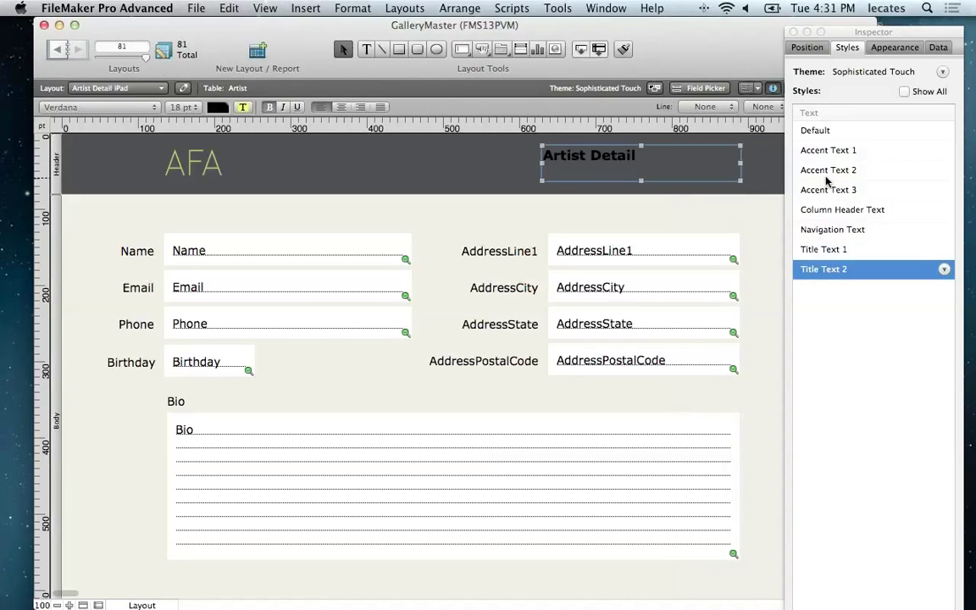
{"action": "key", "text": "Up"}
{"action": "key", "text": "Up"}
{"action": "key", "text": "Up"}
{"action": "key", "text": "Up"}
{"action": "key", "text": "Up"}
{"action": "key", "text": "Up"}
{"action": "key", "text": "Up"}
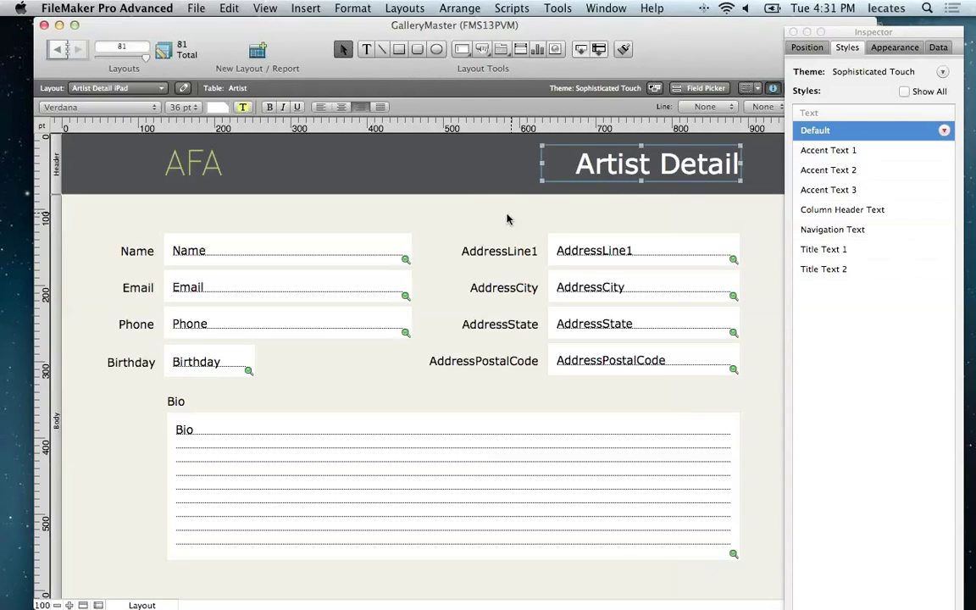
Step: Try the Minimal Edit Box style on the Name field and revert it to the Default style
{"action": "left_click", "coordinate": [316, 259]}
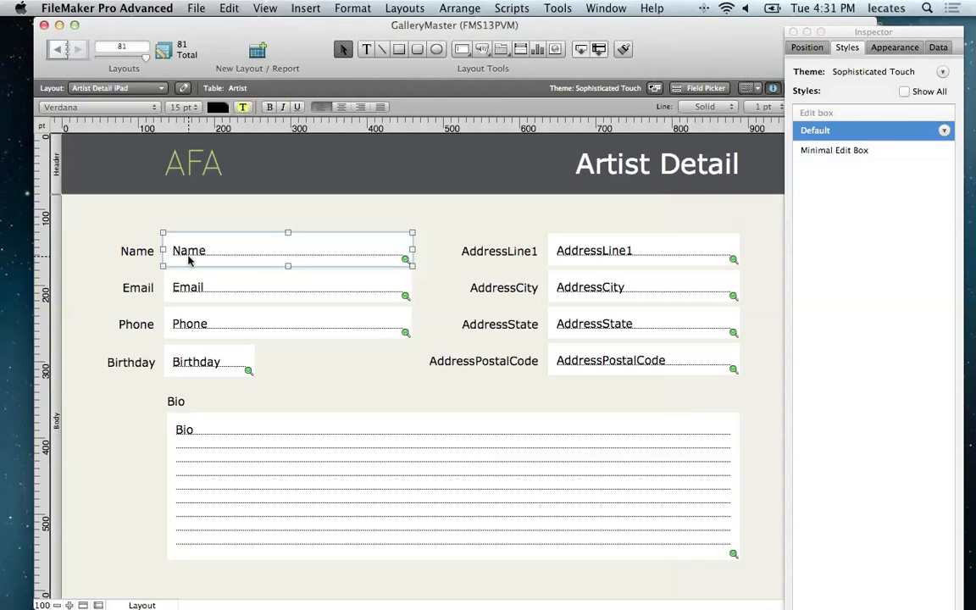
{"action": "left_click", "coordinate": [828, 151]}
{"action": "left_click", "coordinate": [435, 244]}
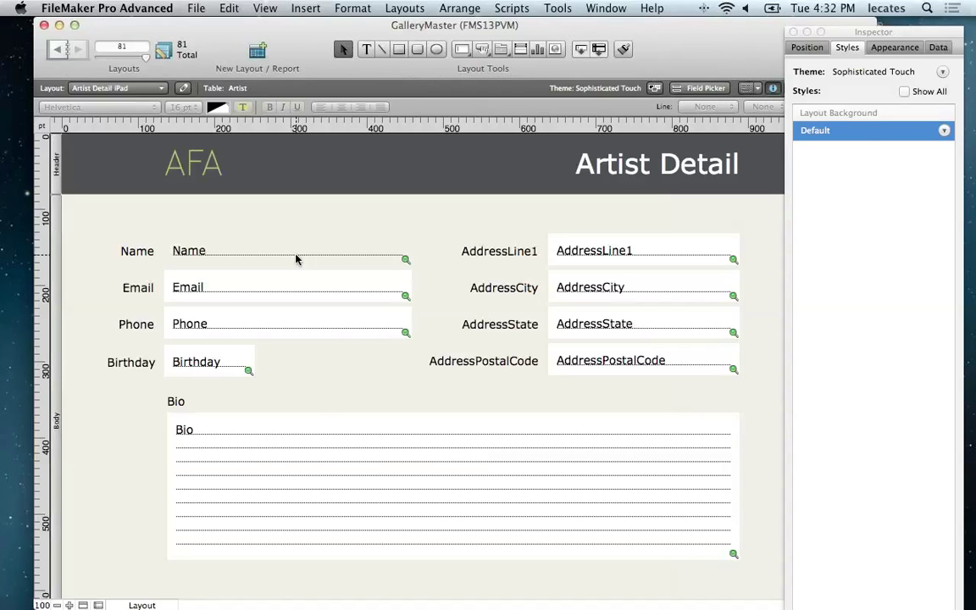
{"action": "left_click", "coordinate": [296, 259]}
Step: Apply the Minimal Edit Box style to the large Bio field
{"action": "left_click", "coordinate": [312, 451]}
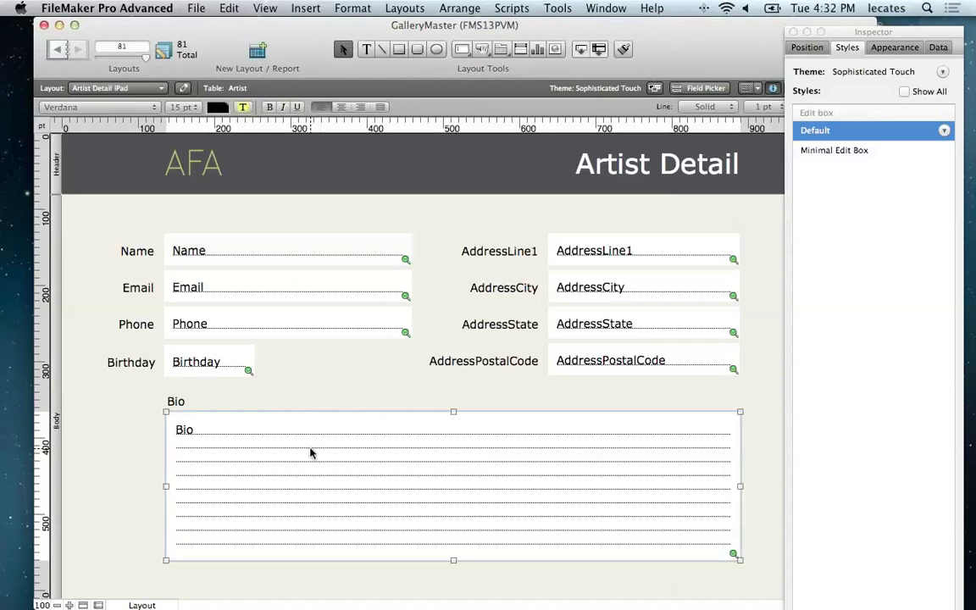
{"action": "left_click", "coordinate": [816, 150]}
{"action": "left_click", "coordinate": [119, 454]}
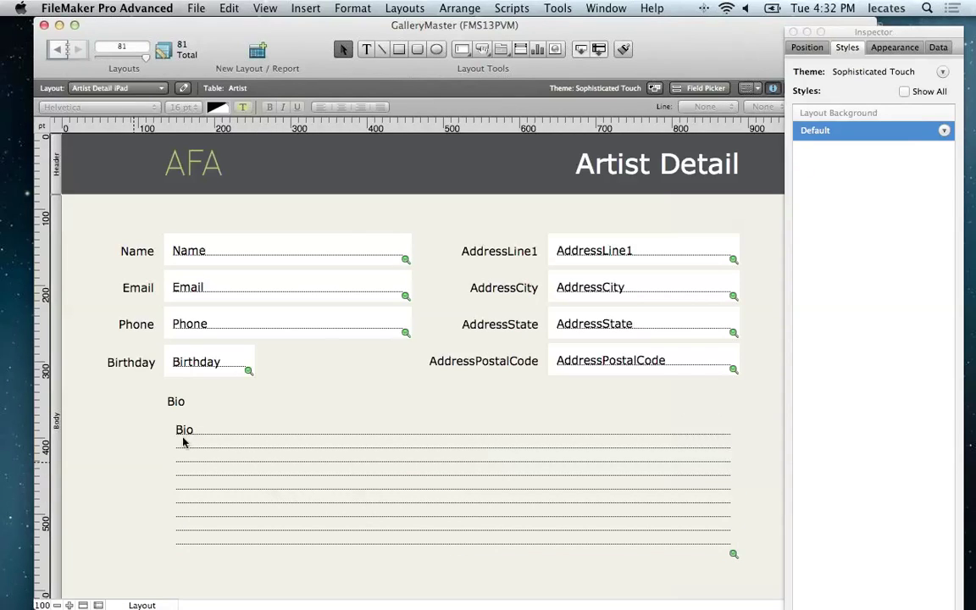
Step: Change the Name field's solid fill to a very light blue at 100% opacity
{"action": "left_click", "coordinate": [338, 246]}
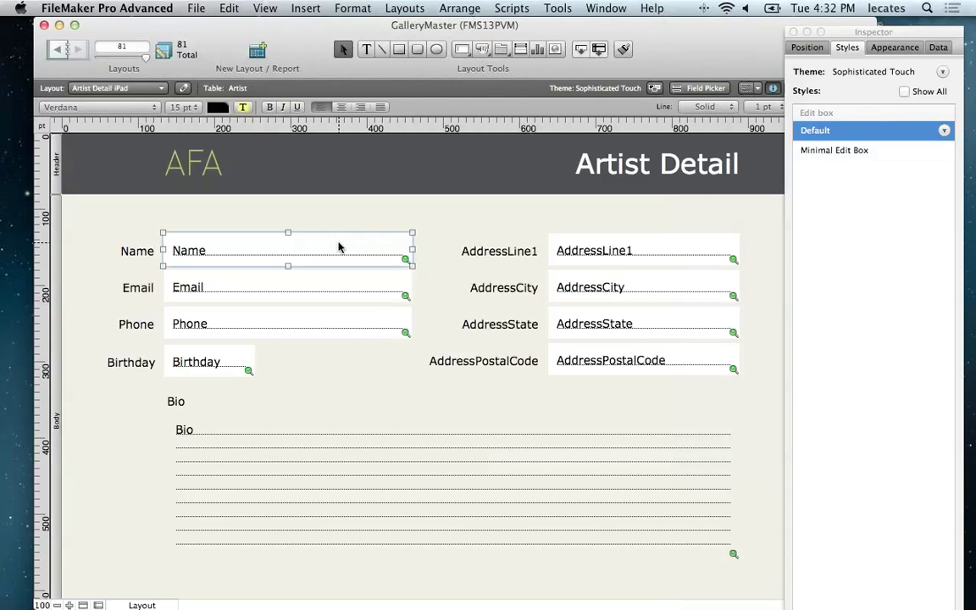
{"action": "left_click", "coordinate": [898, 49]}
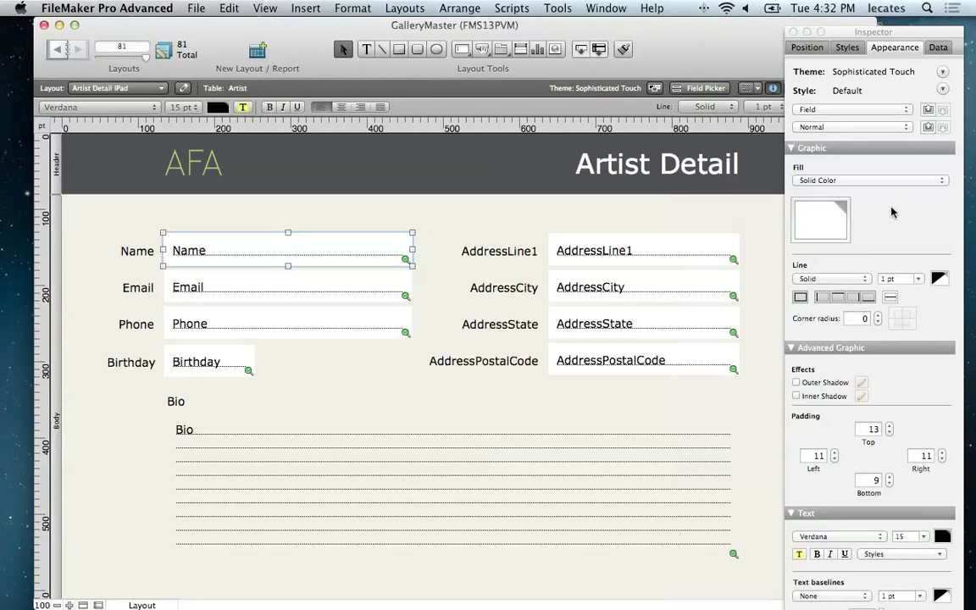
{"action": "left_click", "coordinate": [820, 222]}
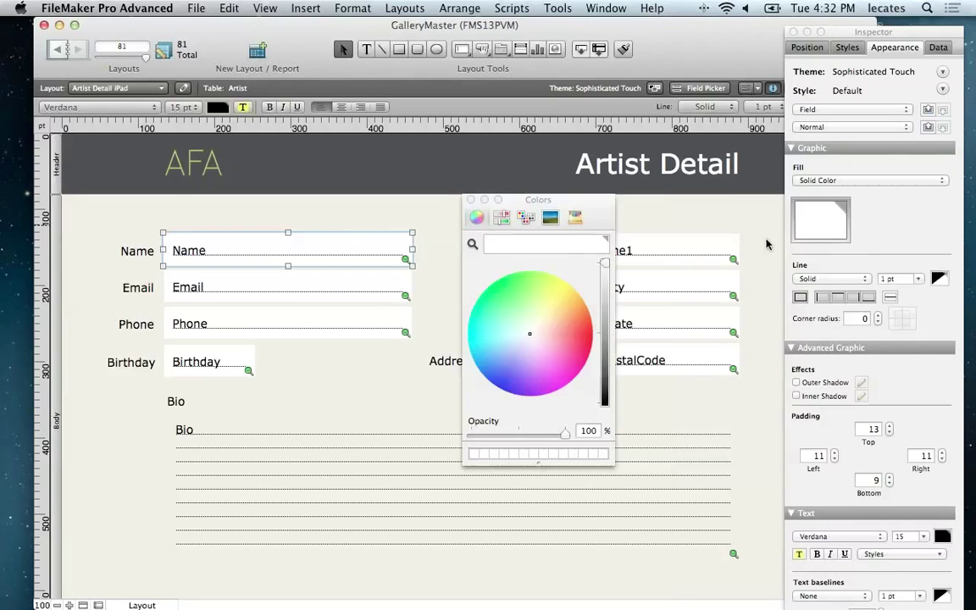
{"action": "left_click", "coordinate": [525, 341]}
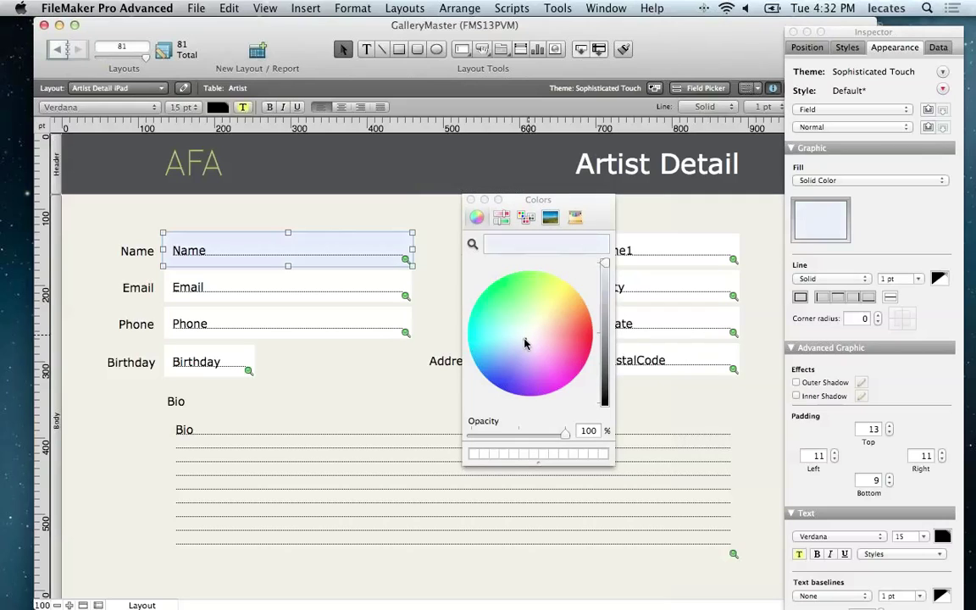
{"action": "left_click", "coordinate": [471, 200]}
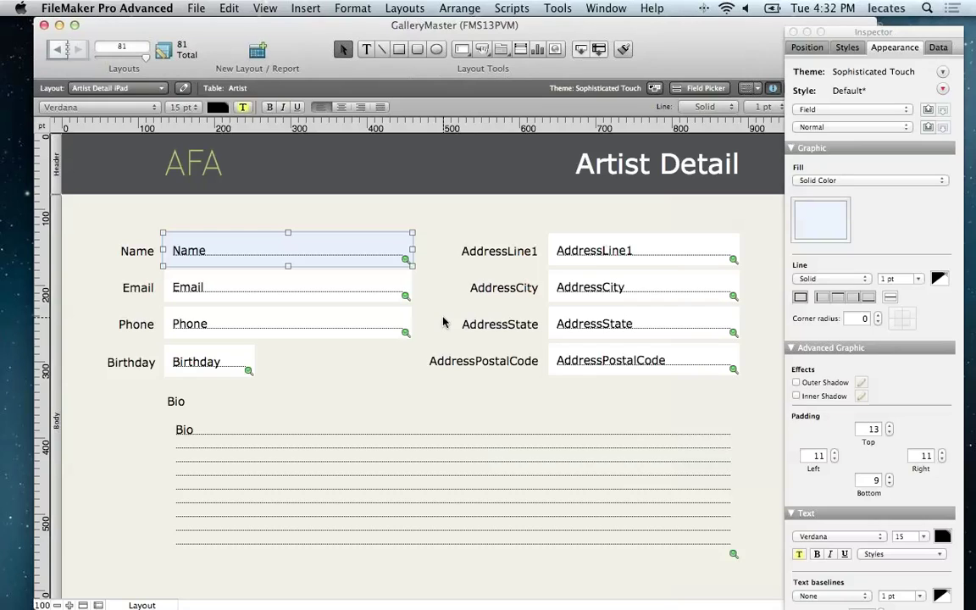
{"action": "left_click", "coordinate": [373, 356]}
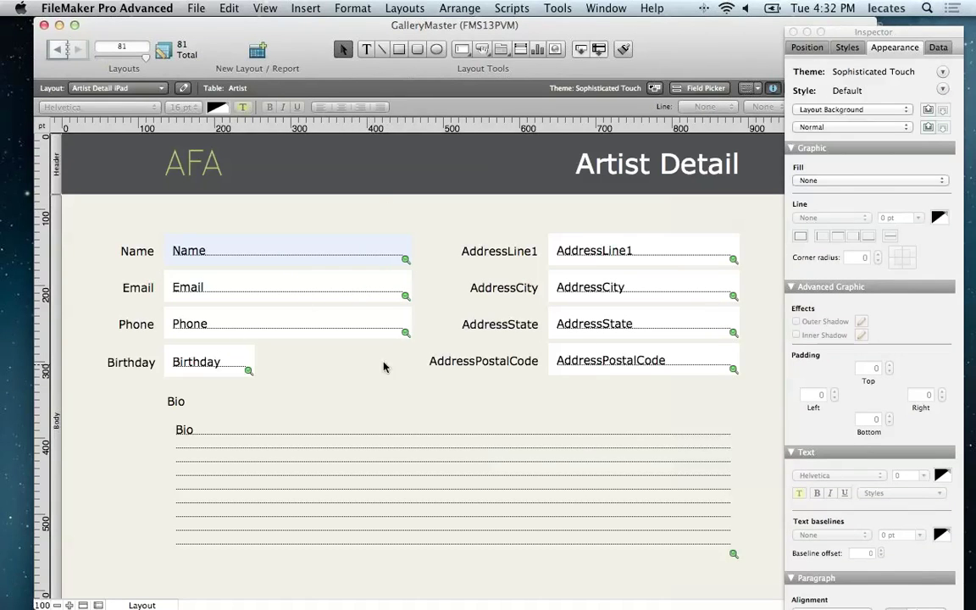
Step: Compare the styles assigned to the four address fields and the Phone, Email and Name fields
{"action": "left_click", "coordinate": [610, 252]}
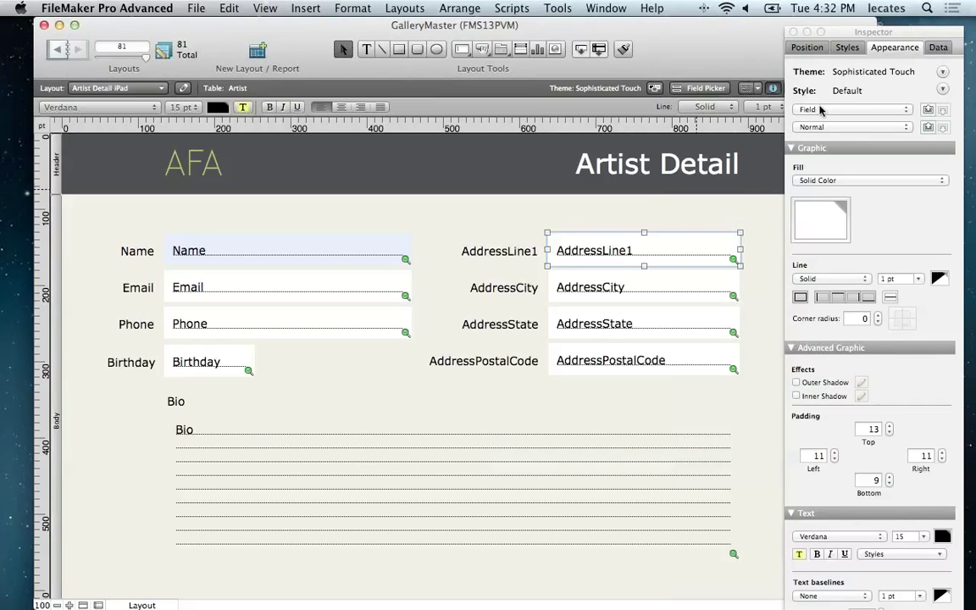
{"action": "left_click", "coordinate": [847, 47]}
{"action": "left_click", "coordinate": [597, 286]}
{"action": "left_click", "coordinate": [593, 322]}
{"action": "left_click", "coordinate": [593, 359]}
{"action": "left_click", "coordinate": [359, 322]}
{"action": "left_click", "coordinate": [360, 286]}
{"action": "left_click", "coordinate": [360, 250]}
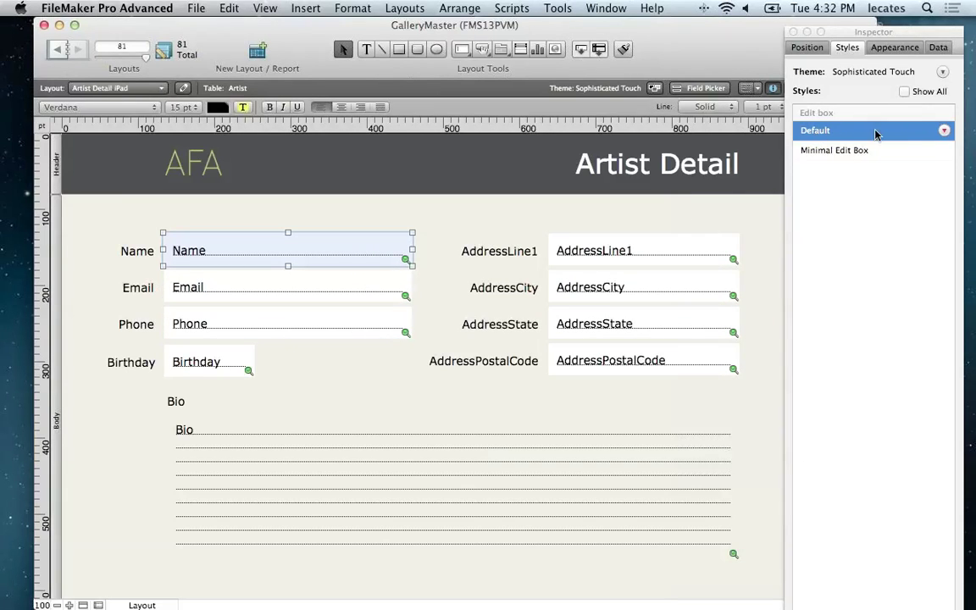
Step: Save the Name field's formatting changes to its current Default style so they apply to the layout's matching fields
{"action": "left_click", "coordinate": [895, 48]}
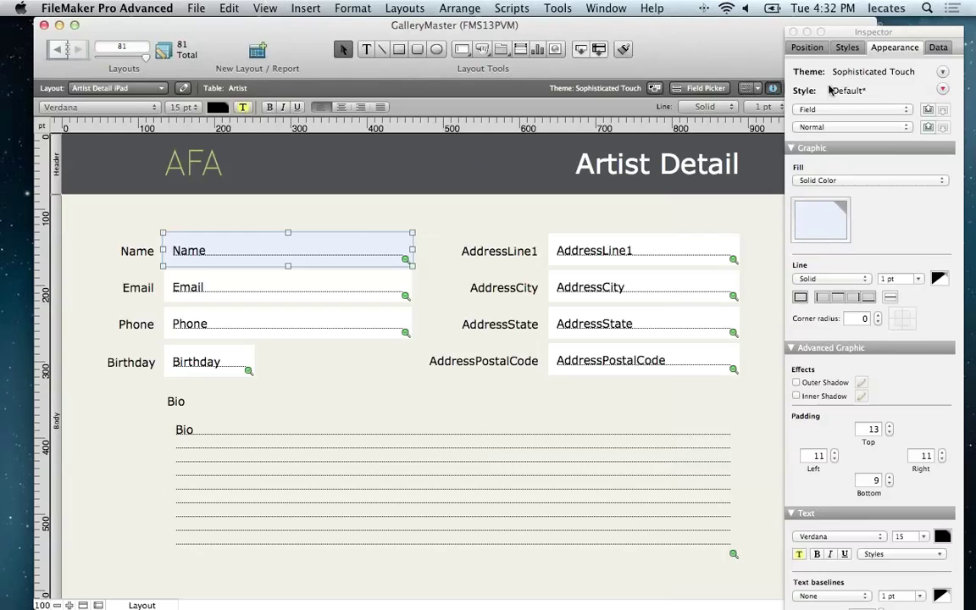
{"action": "left_click", "coordinate": [942, 90]}
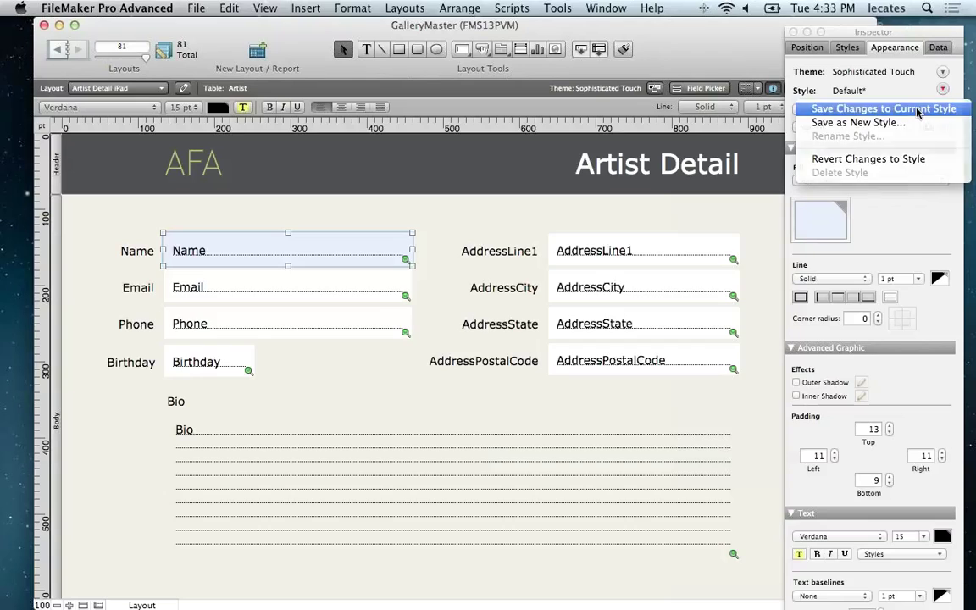
{"action": "left_click", "coordinate": [917, 110]}
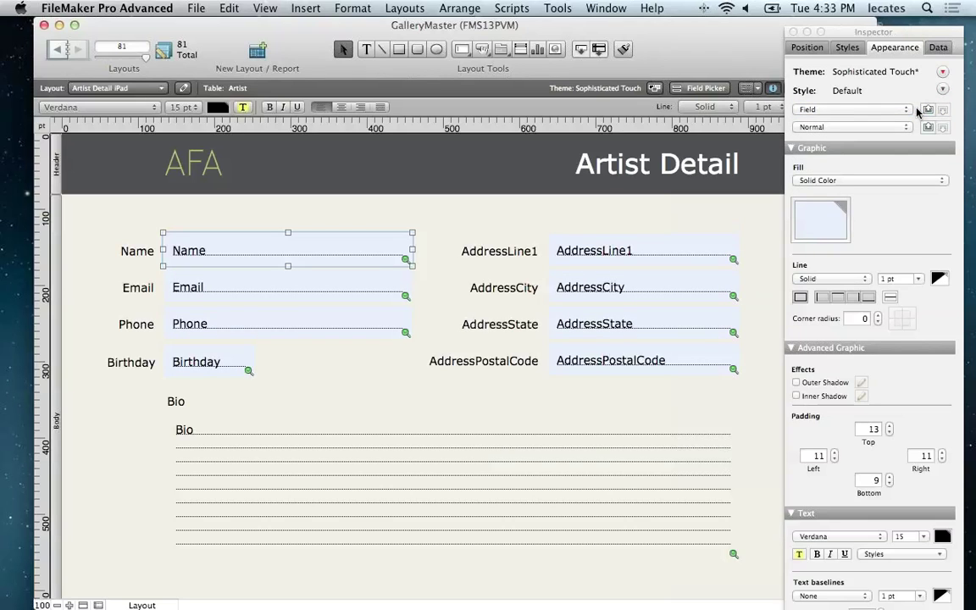
{"action": "left_click", "coordinate": [433, 408]}
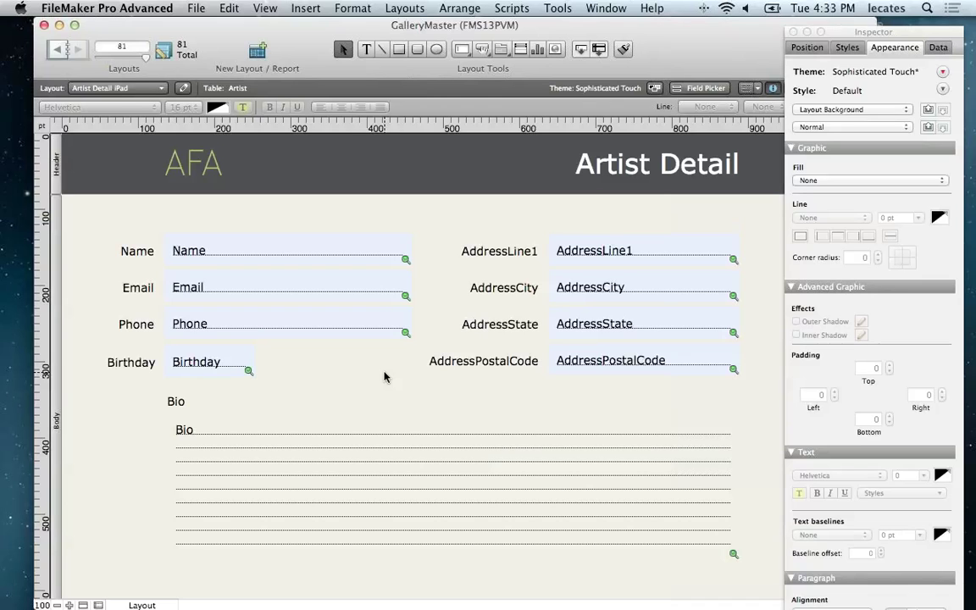
Step: Save the layout with automatic saving of layout changes enabled and switch to the Artist Detail iPad 2 layout
{"action": "left_click", "coordinate": [122, 88]}
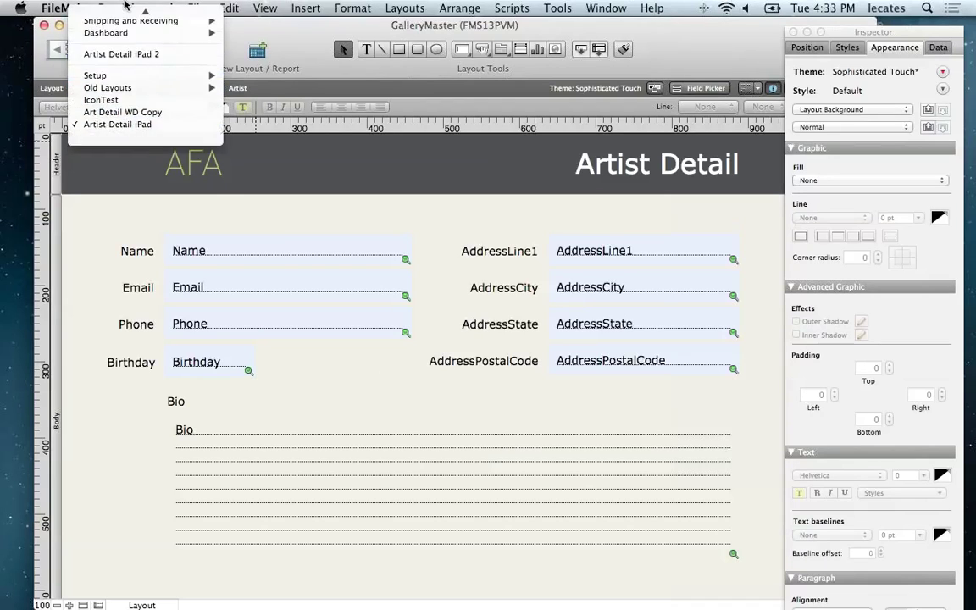
{"action": "left_click", "coordinate": [136, 118]}
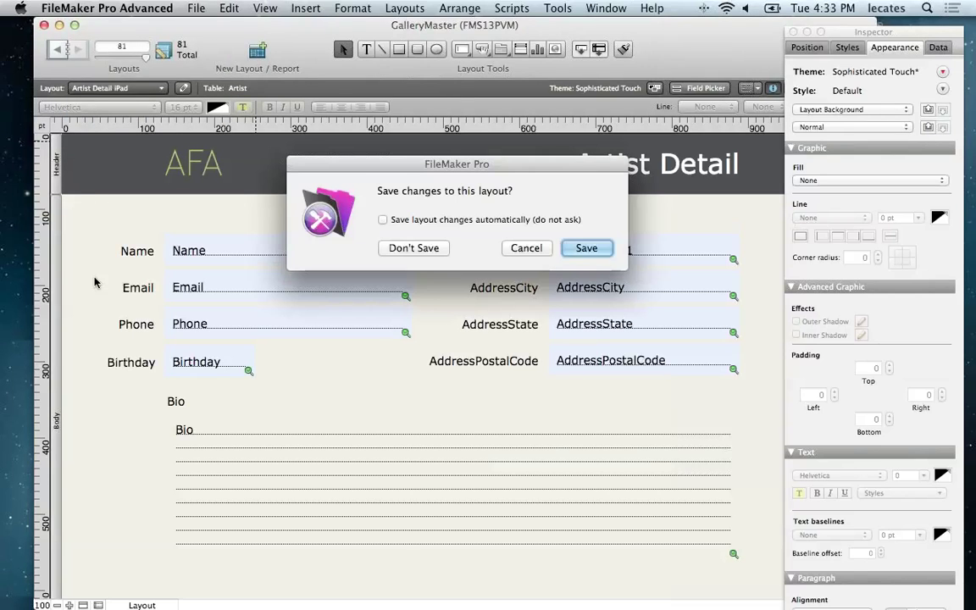
{"action": "left_click", "coordinate": [384, 220]}
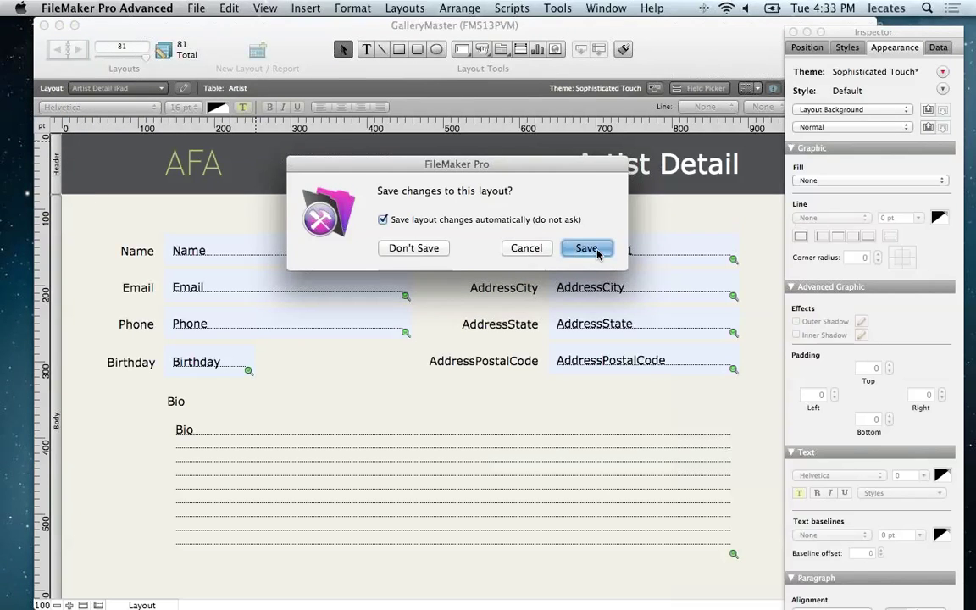
{"action": "left_click", "coordinate": [584, 248]}
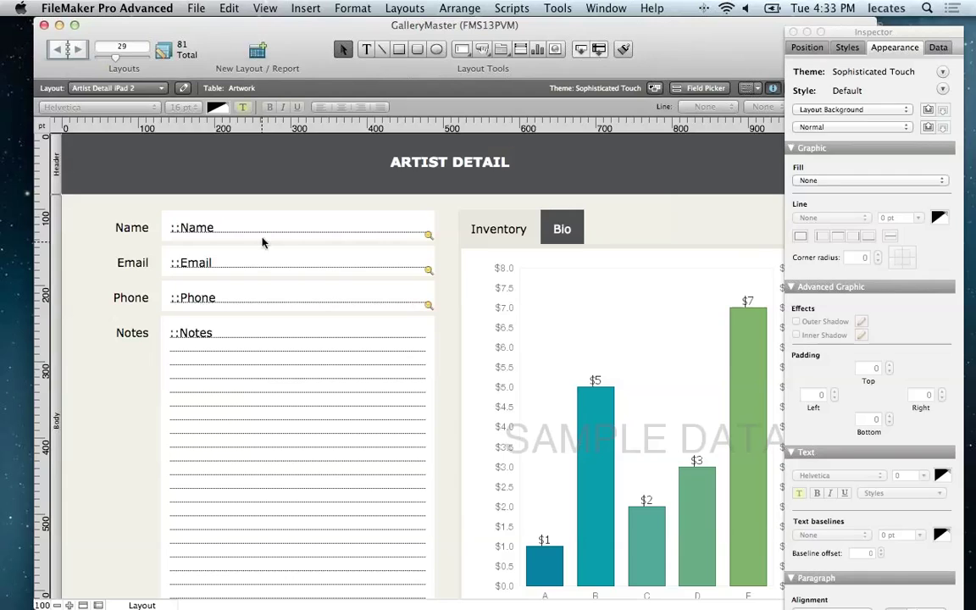
Step: Check the appearance of the Name, Email, Phone and Notes fields on the Artist Detail iPad 2 layout
{"action": "left_click", "coordinate": [263, 224]}
{"action": "left_click", "coordinate": [270, 264]}
{"action": "left_click", "coordinate": [283, 300]}
{"action": "left_click", "coordinate": [307, 351]}
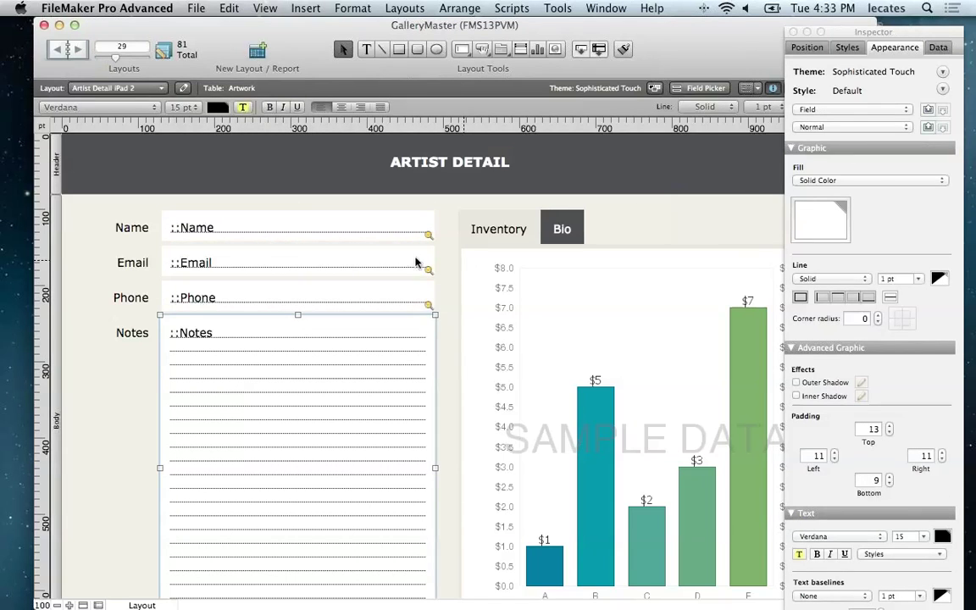
Step: Return to the Artist Detail iPad layout and save its style changes to the Sophisticated Touch theme
{"action": "left_click", "coordinate": [123, 87]}
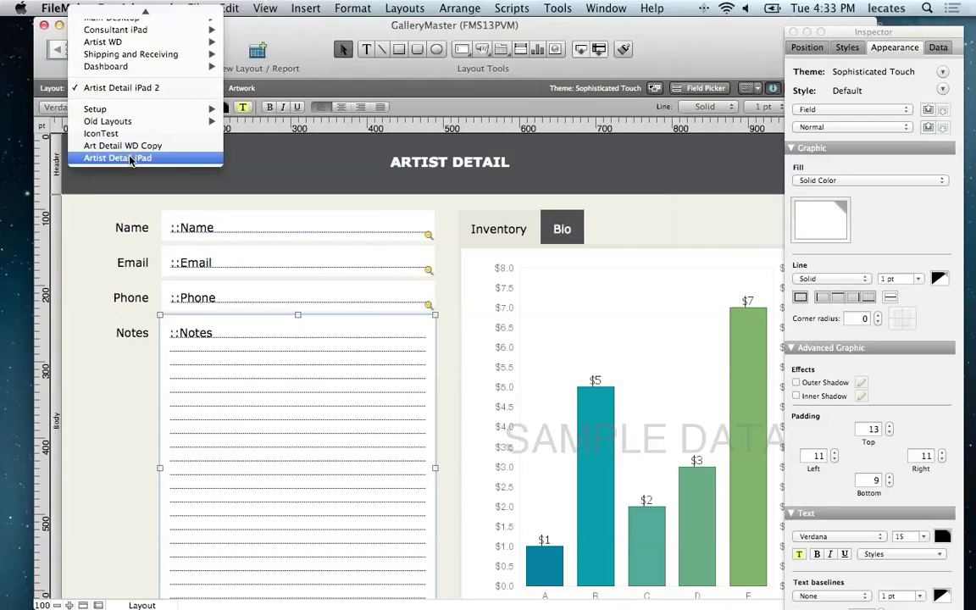
{"action": "left_click", "coordinate": [132, 159]}
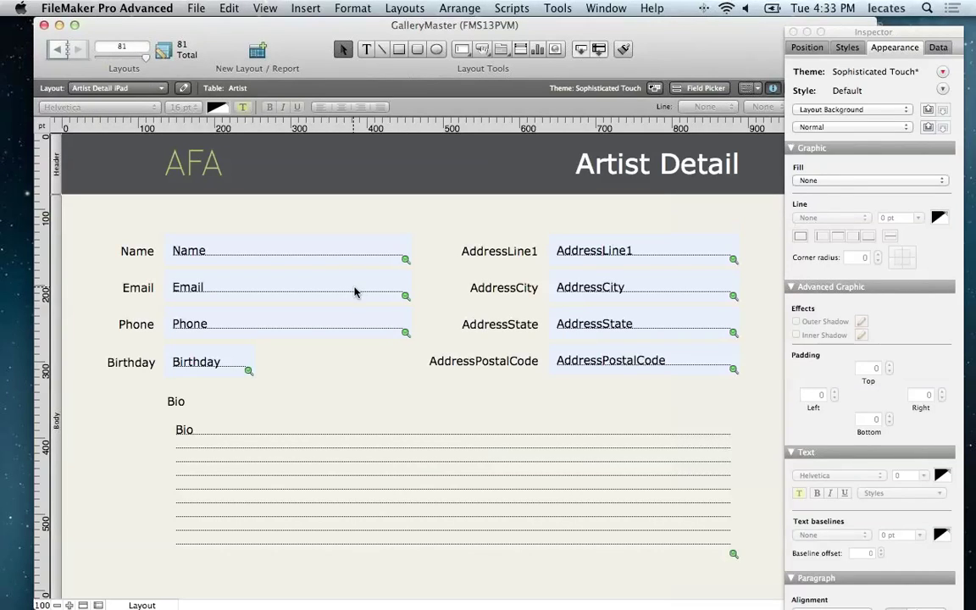
{"action": "left_click", "coordinate": [943, 73]}
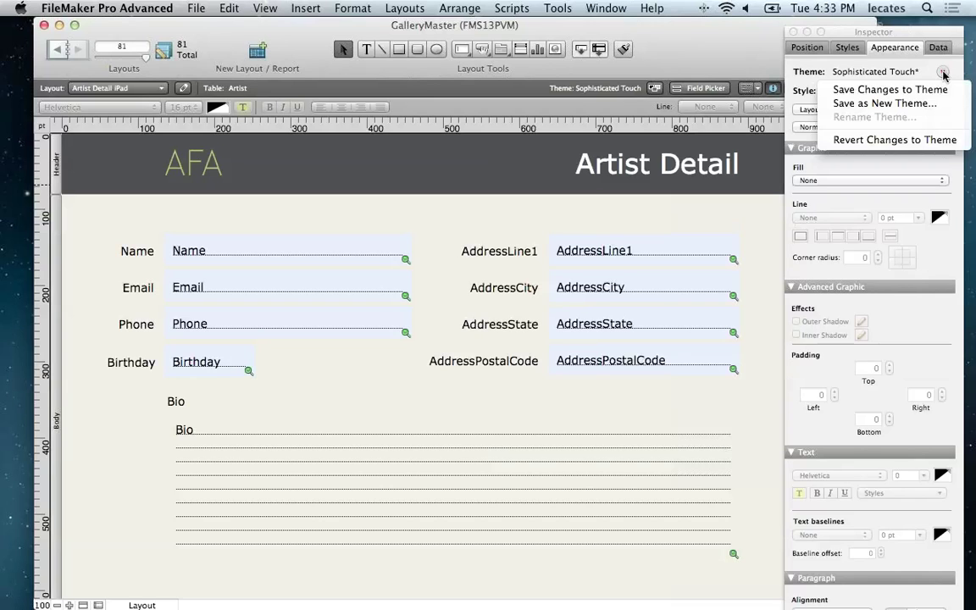
{"action": "left_click", "coordinate": [941, 89]}
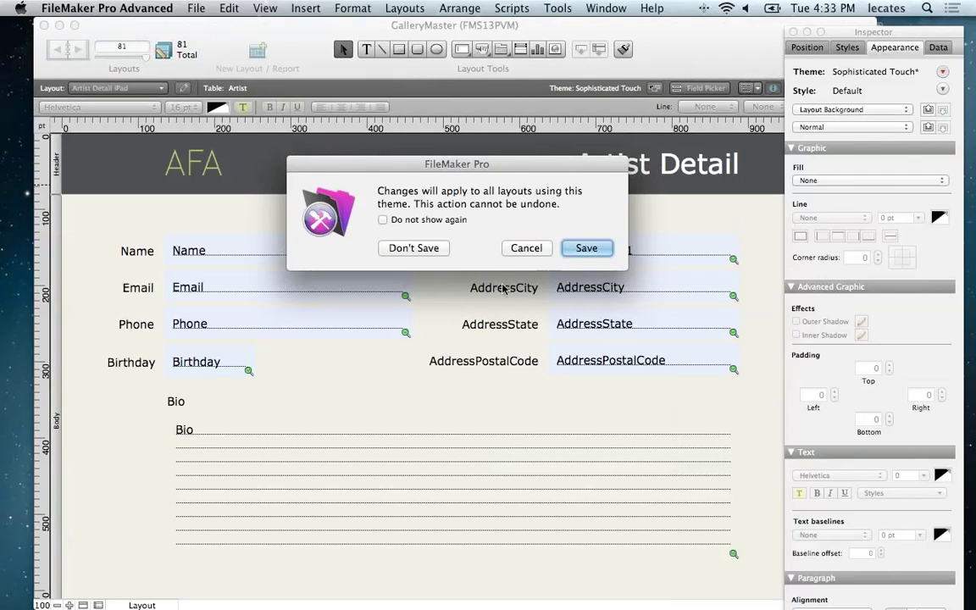
{"action": "left_click", "coordinate": [606, 250]}
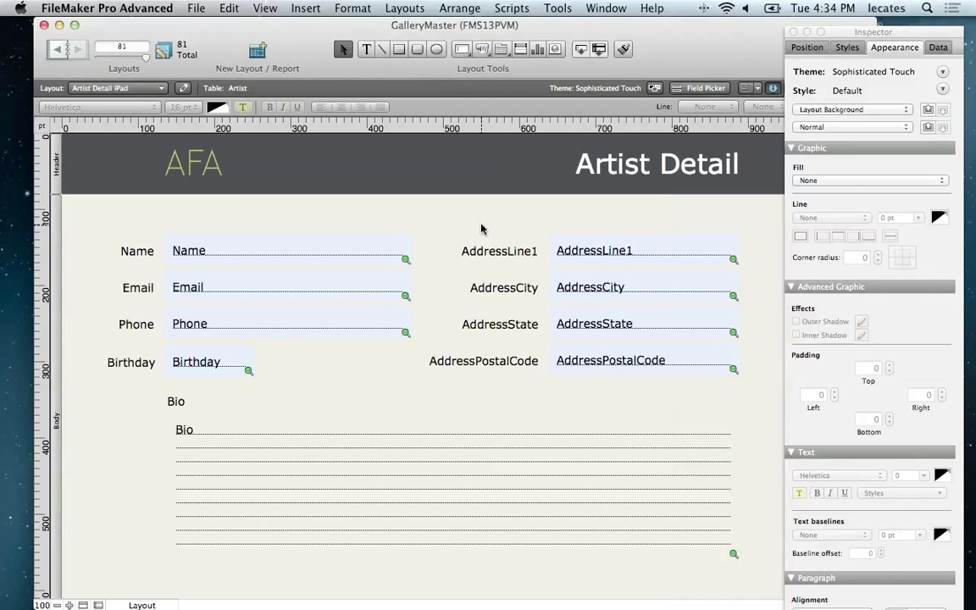
Step: Open the Artist Detail iPad 2 layout and check the fill of its Name, Email and Phone fields
{"action": "left_click", "coordinate": [116, 88]}
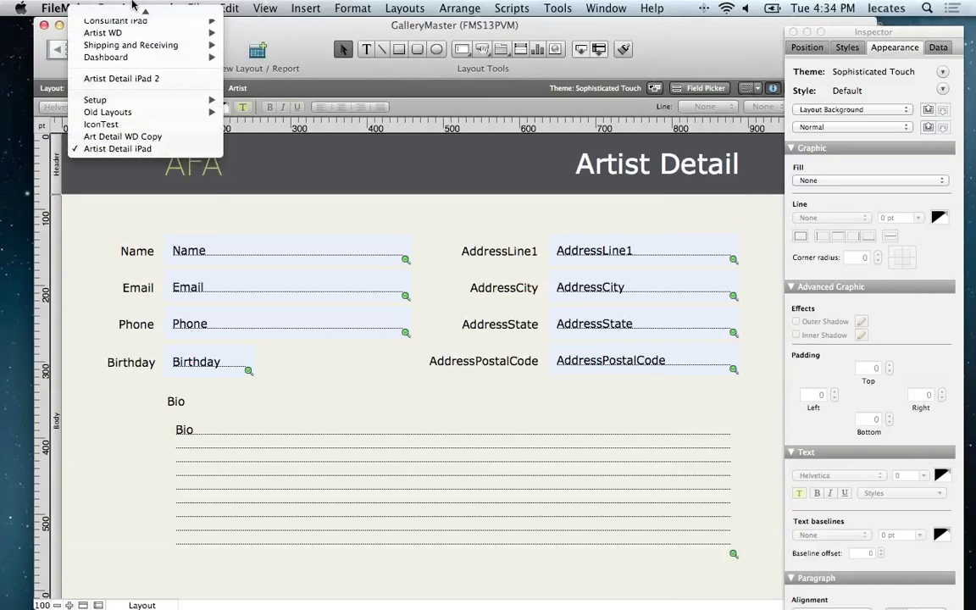
{"action": "left_click", "coordinate": [133, 104]}
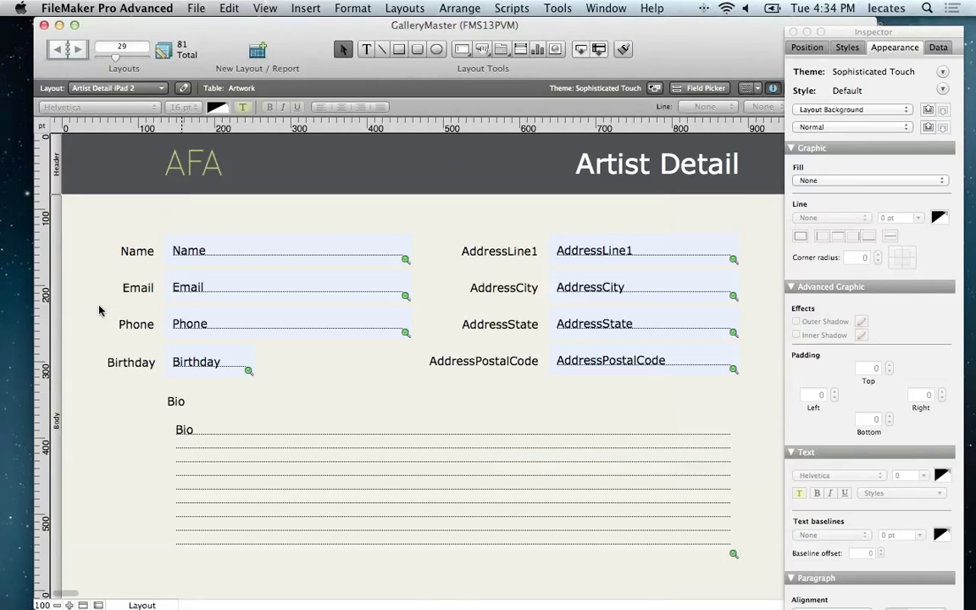
{"action": "left_click", "coordinate": [212, 234]}
{"action": "left_click", "coordinate": [222, 264]}
{"action": "left_click", "coordinate": [238, 299]}
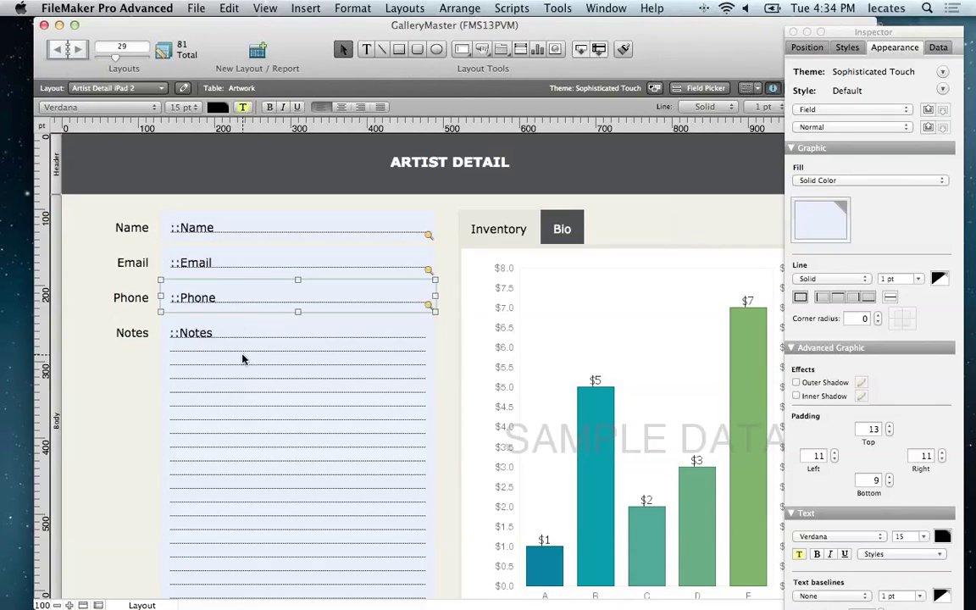
Step: Clear the object selection and return to the Artist Detail iPad layout
{"action": "left_click", "coordinate": [242, 358]}
{"action": "left_click", "coordinate": [121, 384]}
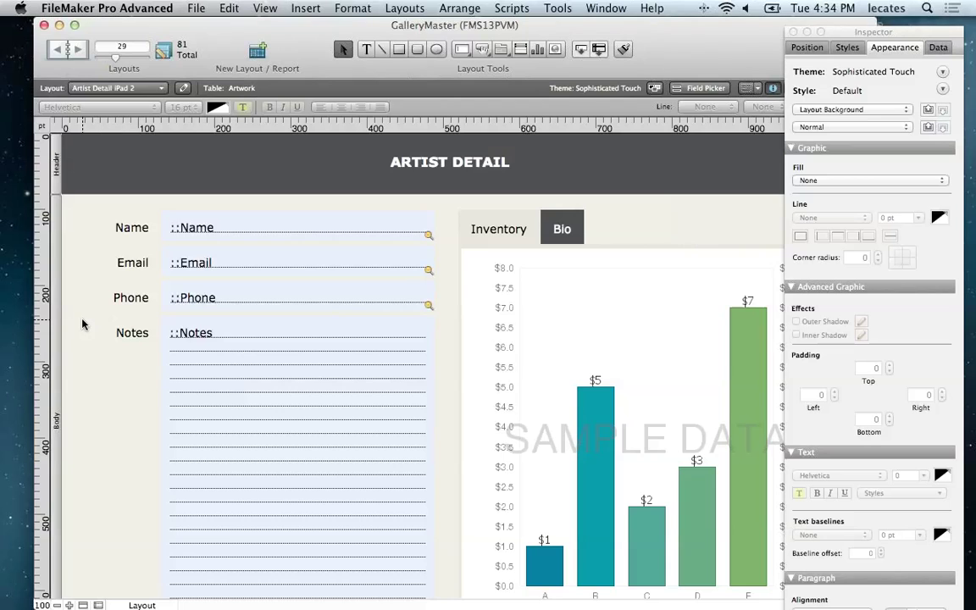
{"action": "left_click", "coordinate": [93, 88]}
{"action": "left_click", "coordinate": [109, 158]}
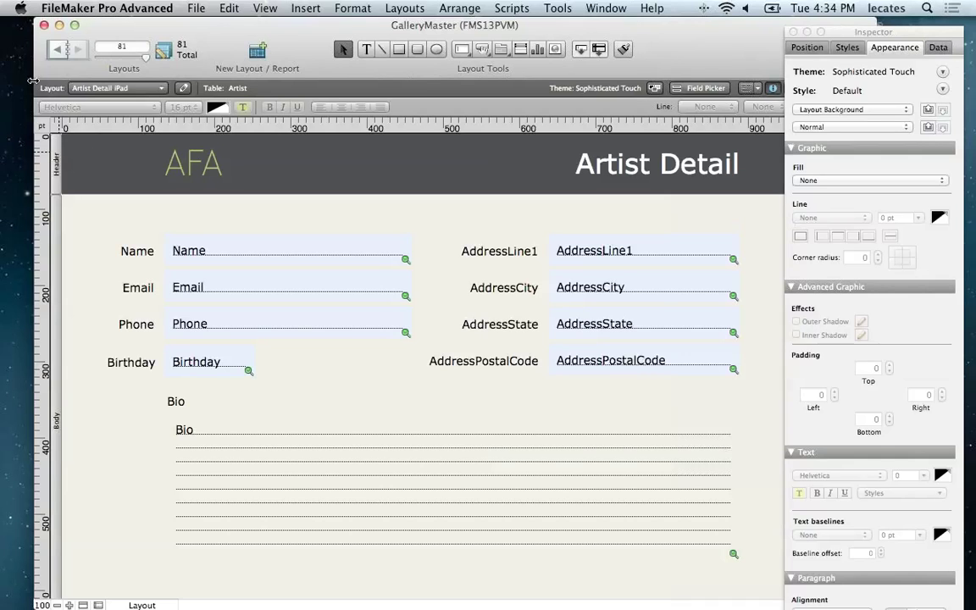
Step: Review the themes stored in the GalleryMaster file and how many layouts use each, and close the theme manager
{"action": "left_click", "coordinate": [206, 10]}
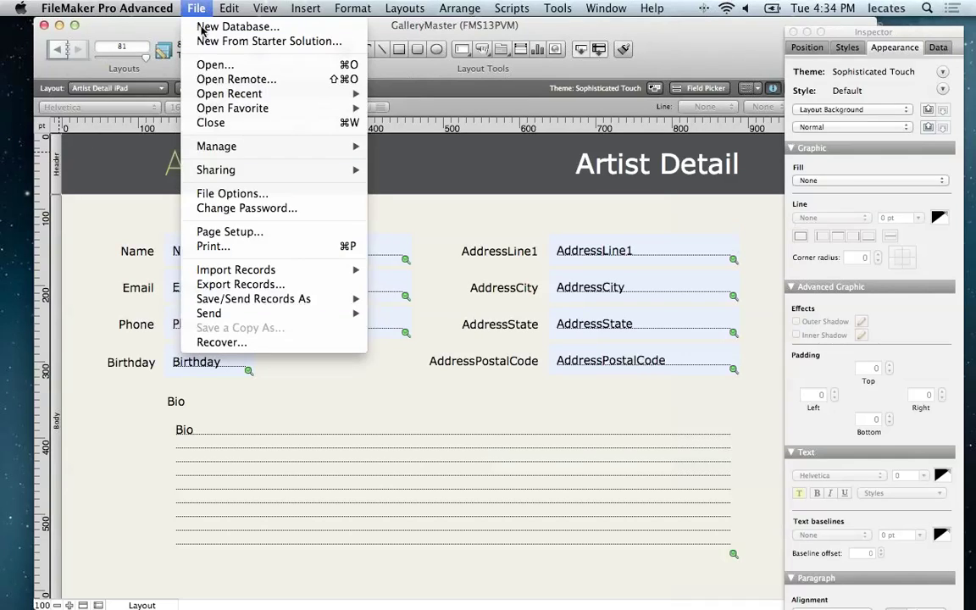
{"action": "mouse_move", "coordinate": [212, 150]}
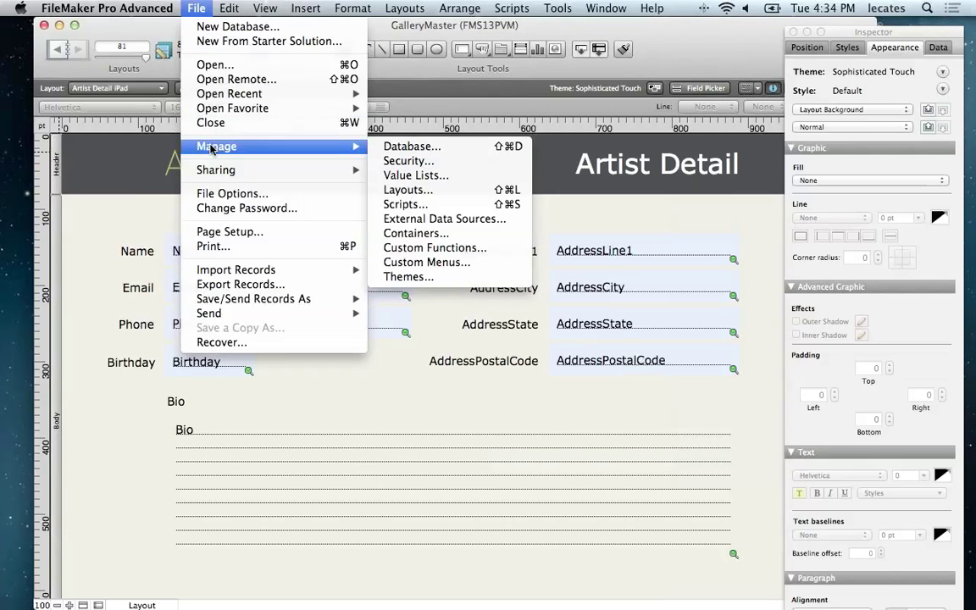
{"action": "left_click", "coordinate": [411, 278]}
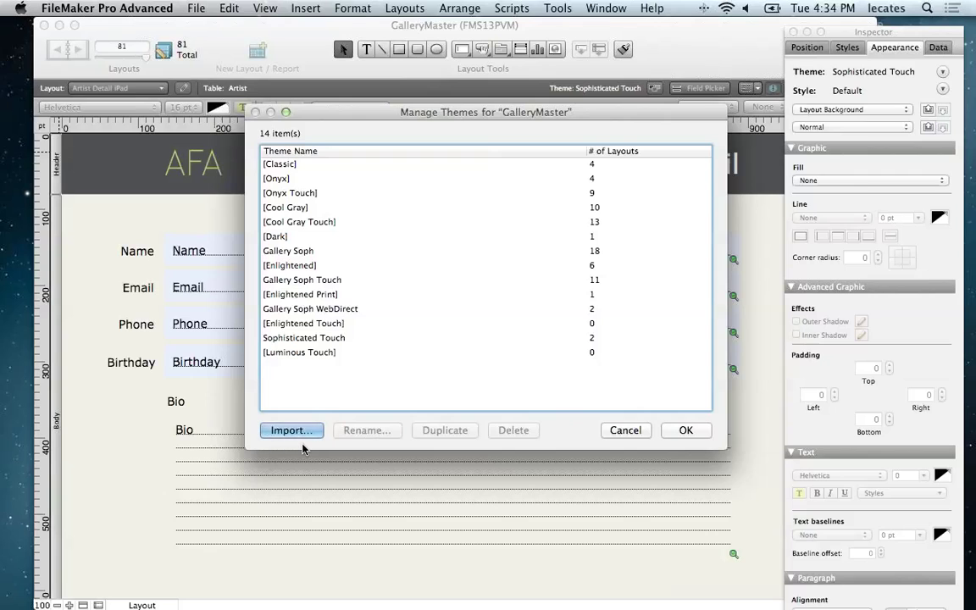
{"action": "left_click", "coordinate": [683, 430]}
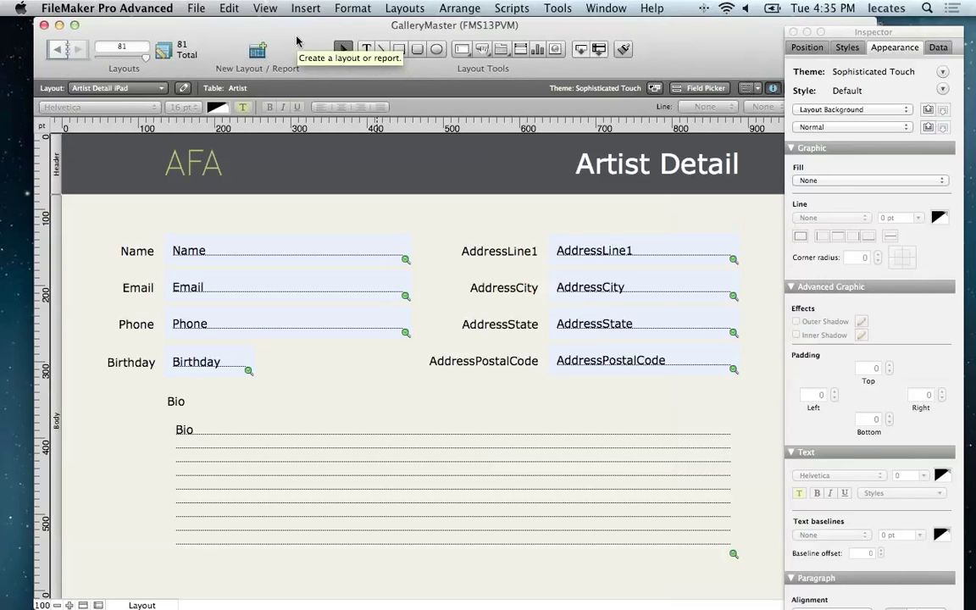
Step: Go to the Main Desktop Home layout, close the Inspector and show the layout in Browse mode
{"action": "left_click", "coordinate": [123, 87]}
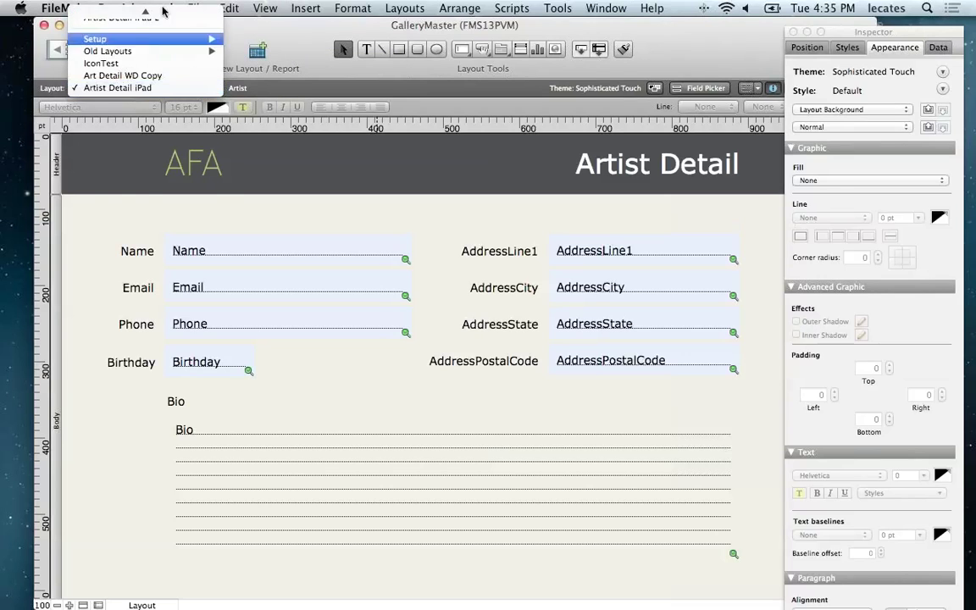
{"action": "mouse_move", "coordinate": [218, 48]}
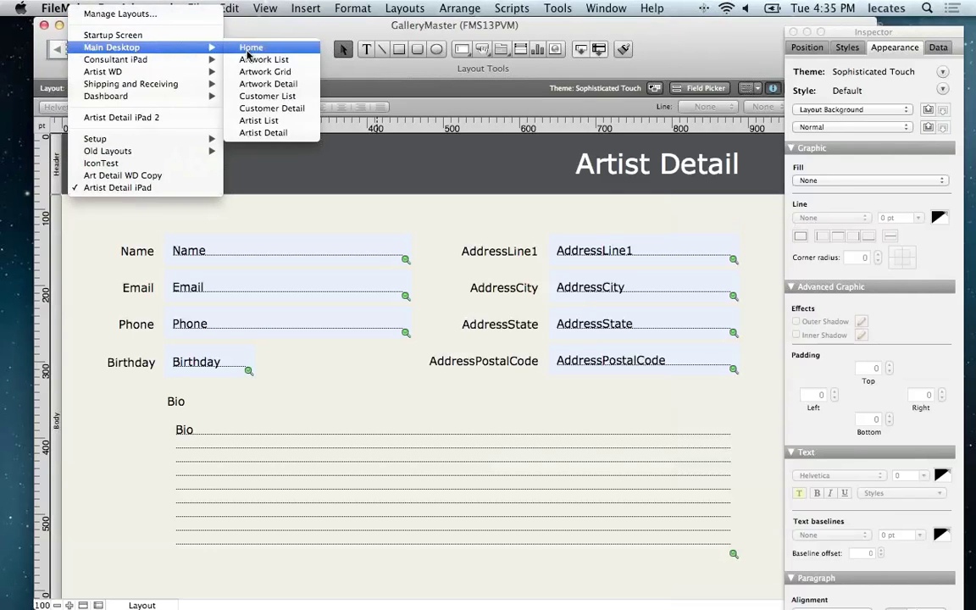
{"action": "left_click", "coordinate": [248, 46]}
{"action": "left_click", "coordinate": [793, 32]}
{"action": "key", "text": "super+b"}
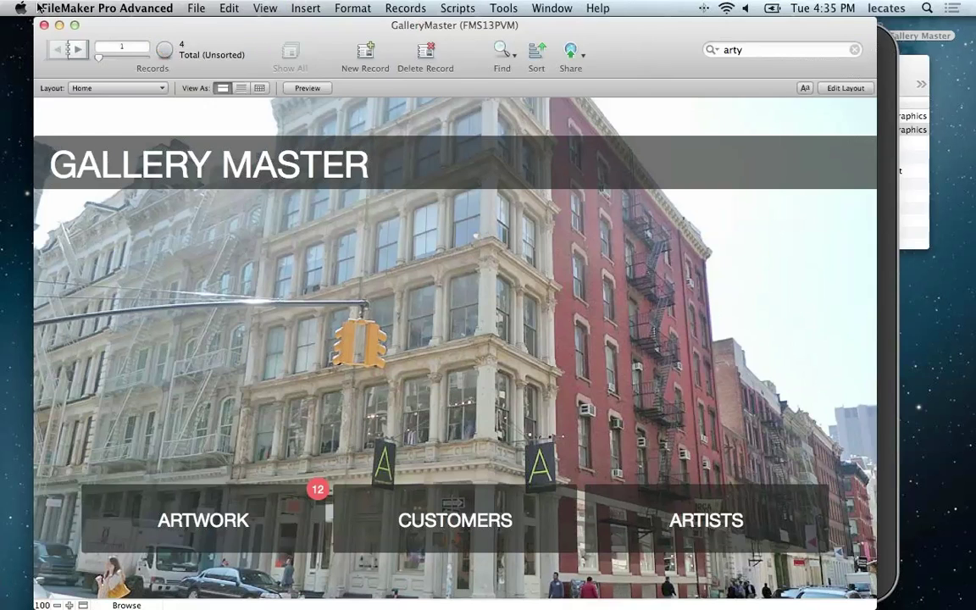
Step: Hide FileMaker Pro Advanced and Reflector, and switch to Safari
{"action": "left_click", "coordinate": [107, 7]}
{"action": "left_click", "coordinate": [98, 96]}
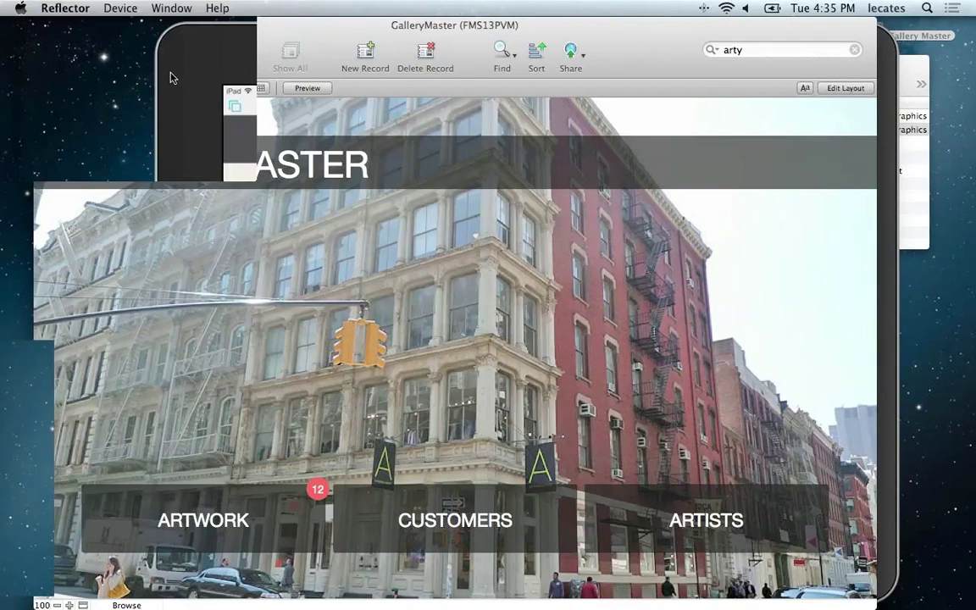
{"action": "left_click", "coordinate": [66, 7]}
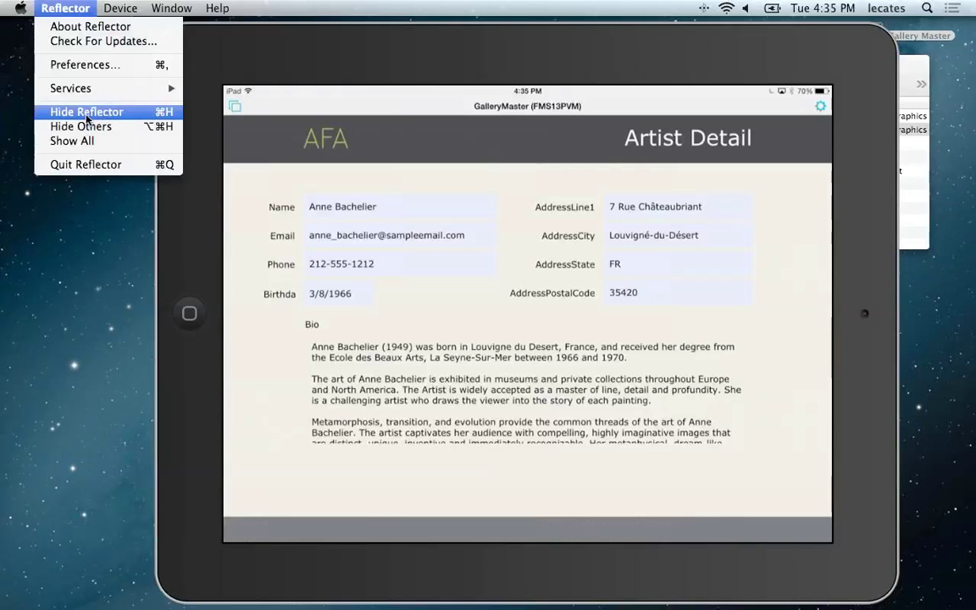
{"action": "left_click", "coordinate": [85, 113]}
{"action": "left_click", "coordinate": [956, 159]}
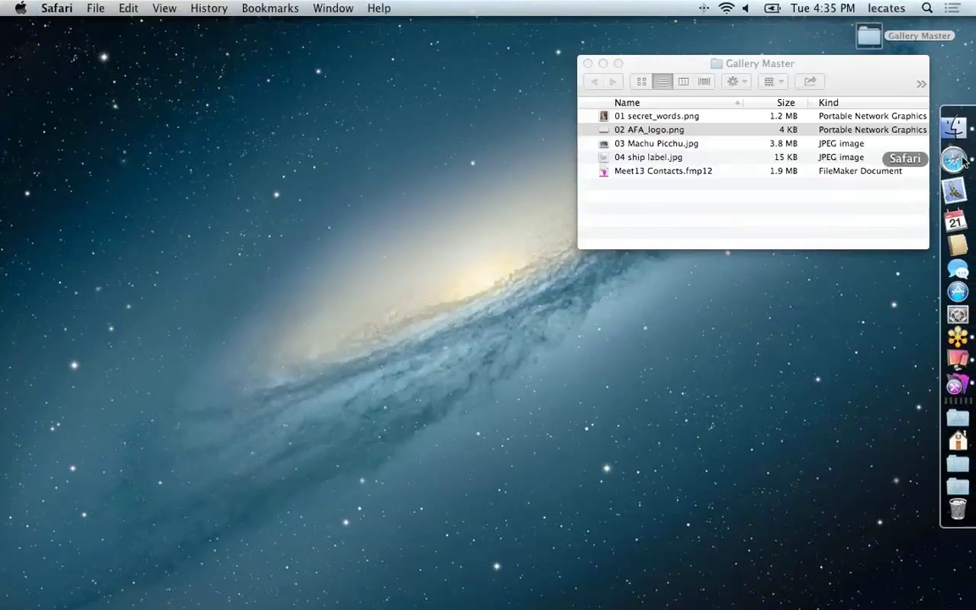
Step: Load the PVM FMS13 WebDirect bookmark from the Demo folder and open the GalleryMaster database
{"action": "left_click_drag", "start_coordinate": [385, 26], "coordinate": [356, 26]}
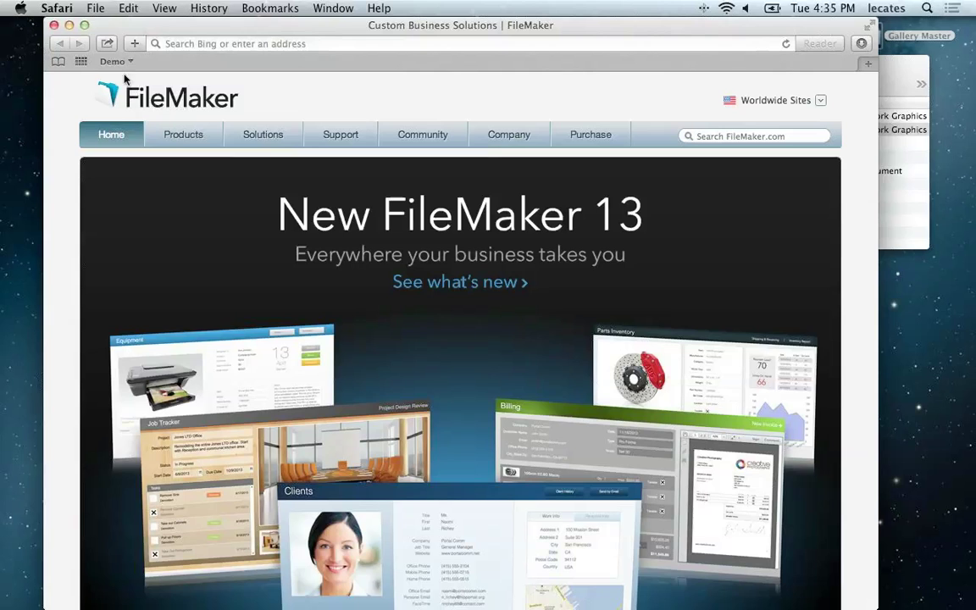
{"action": "left_click", "coordinate": [114, 62]}
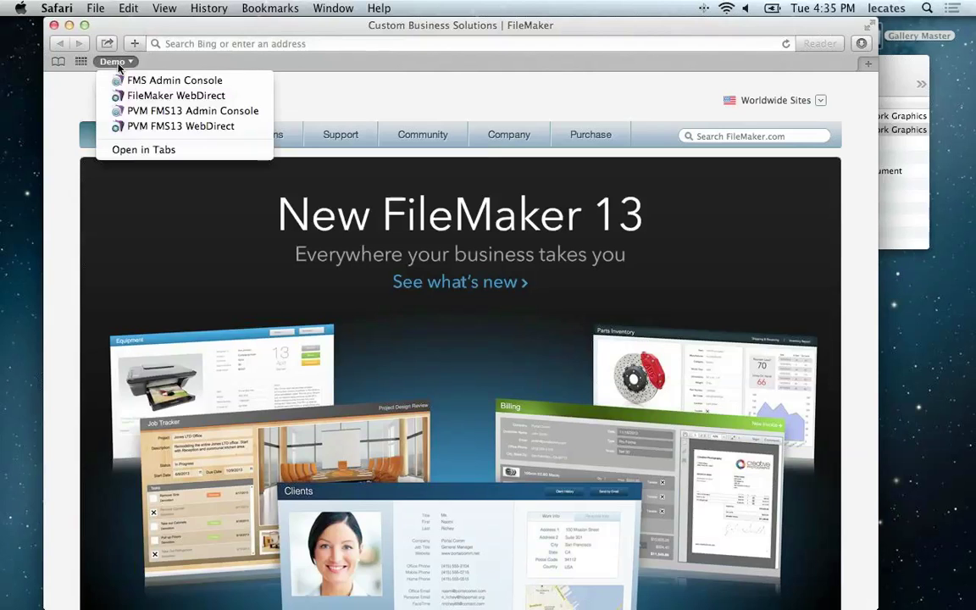
{"action": "left_click", "coordinate": [161, 126]}
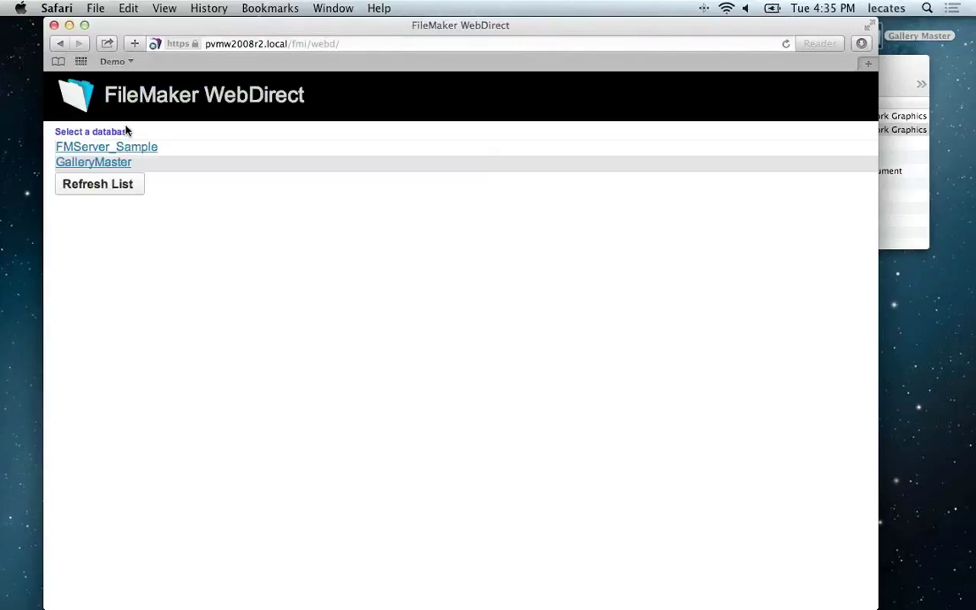
{"action": "left_click", "coordinate": [93, 162]}
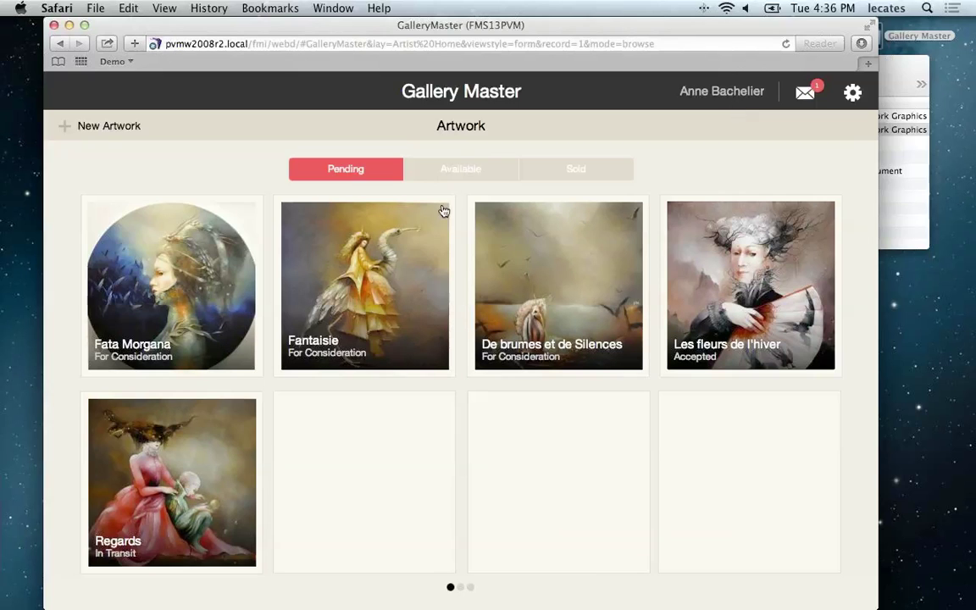
Step: View the artist's available and sold artworks, and return to the pending ones
{"action": "left_click", "coordinate": [462, 174]}
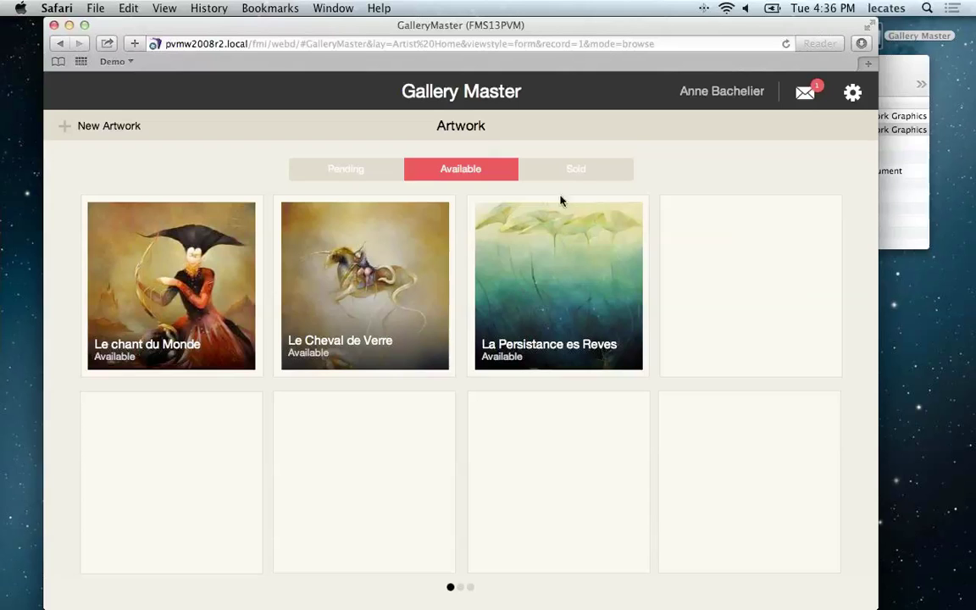
{"action": "left_click", "coordinate": [580, 170]}
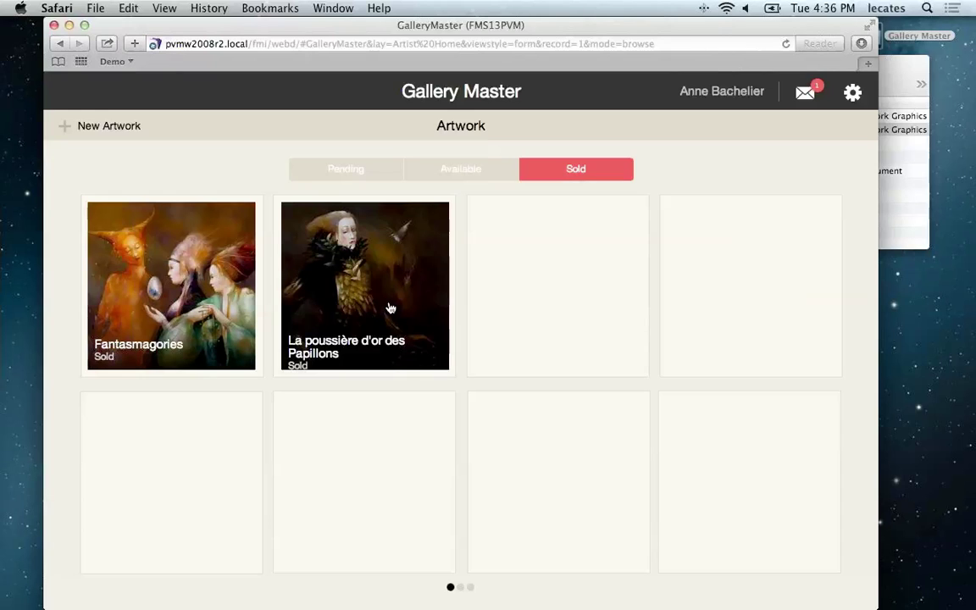
{"action": "left_click", "coordinate": [346, 169]}
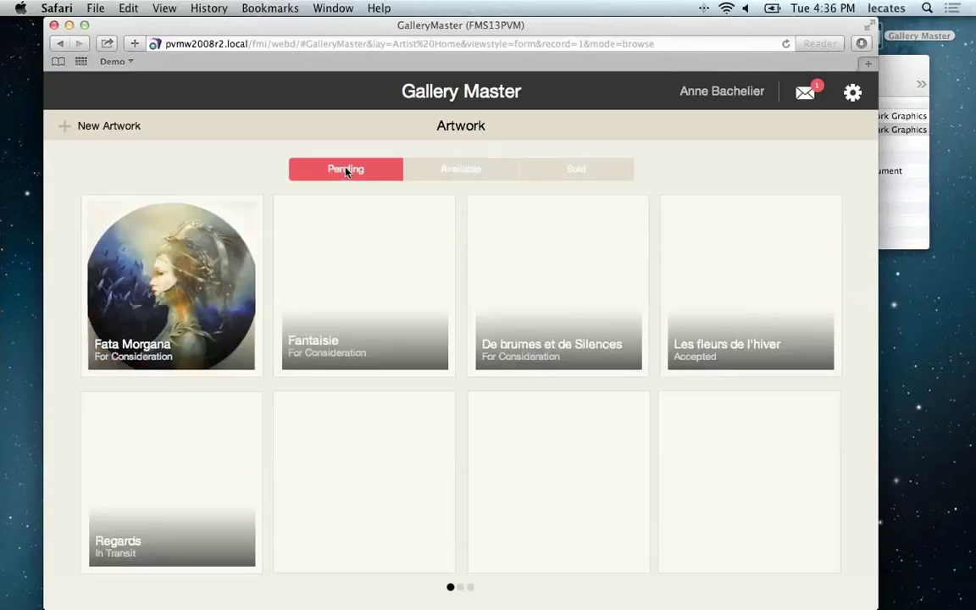
Step: Look through the gallery value chart and the average selling time chart, and return to the artwork page
{"action": "left_click", "coordinate": [460, 589]}
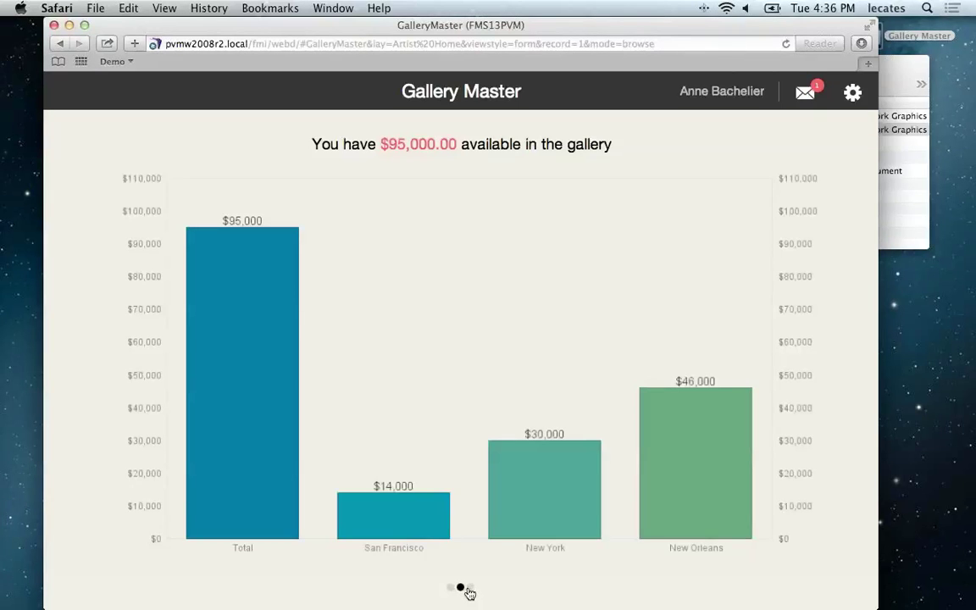
{"action": "left_click", "coordinate": [468, 589]}
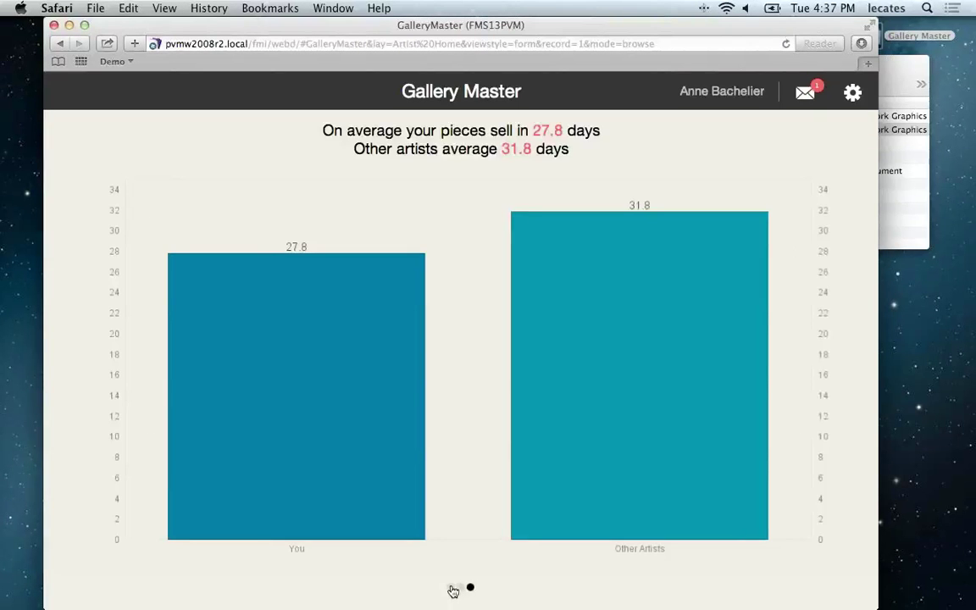
{"action": "left_click", "coordinate": [458, 588]}
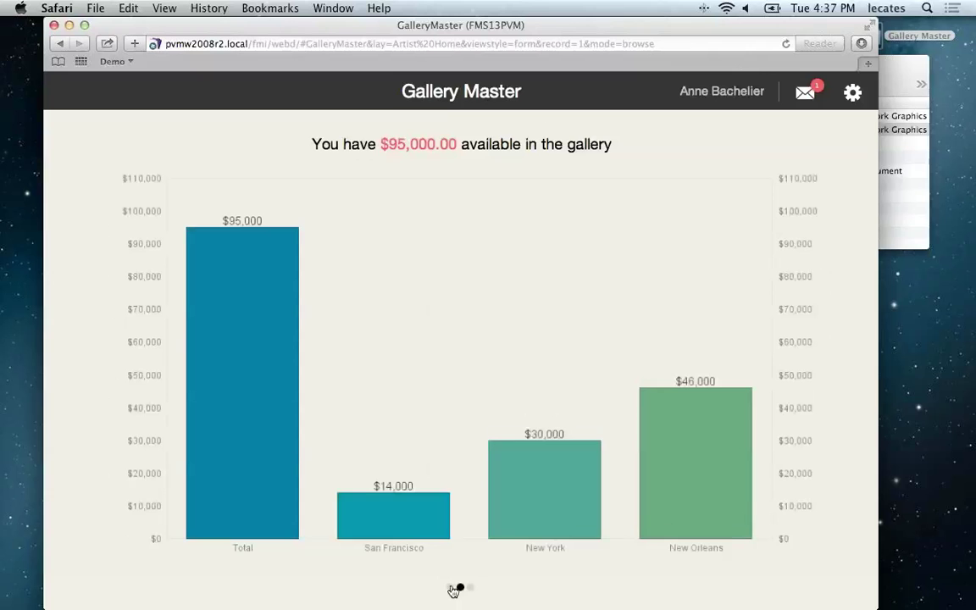
{"action": "left_click", "coordinate": [451, 588]}
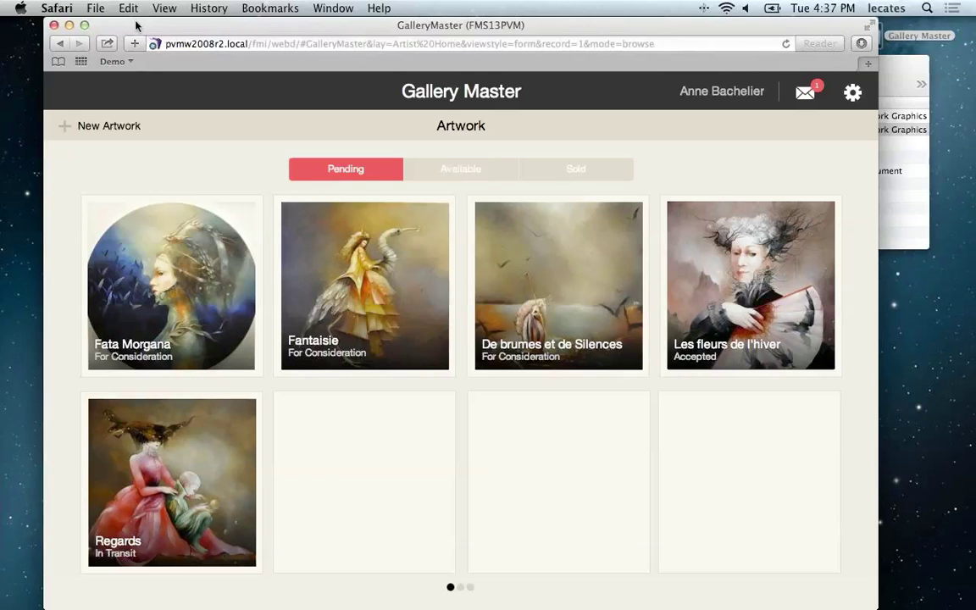
Step: Start a new artwork entry called Melancholy
{"action": "left_click_drag", "start_coordinate": [135, 25], "coordinate": [122, 26]}
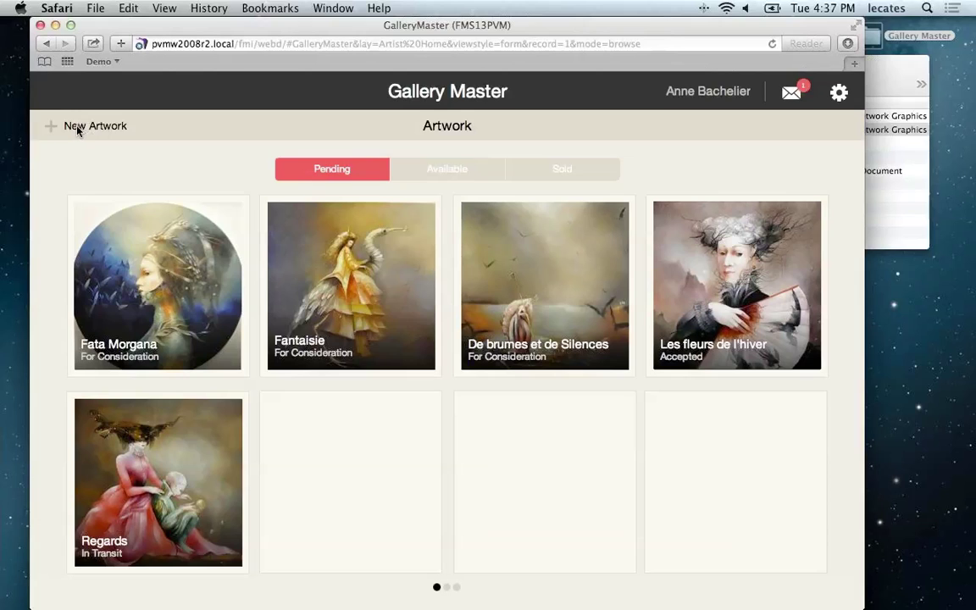
{"action": "left_click", "coordinate": [78, 128]}
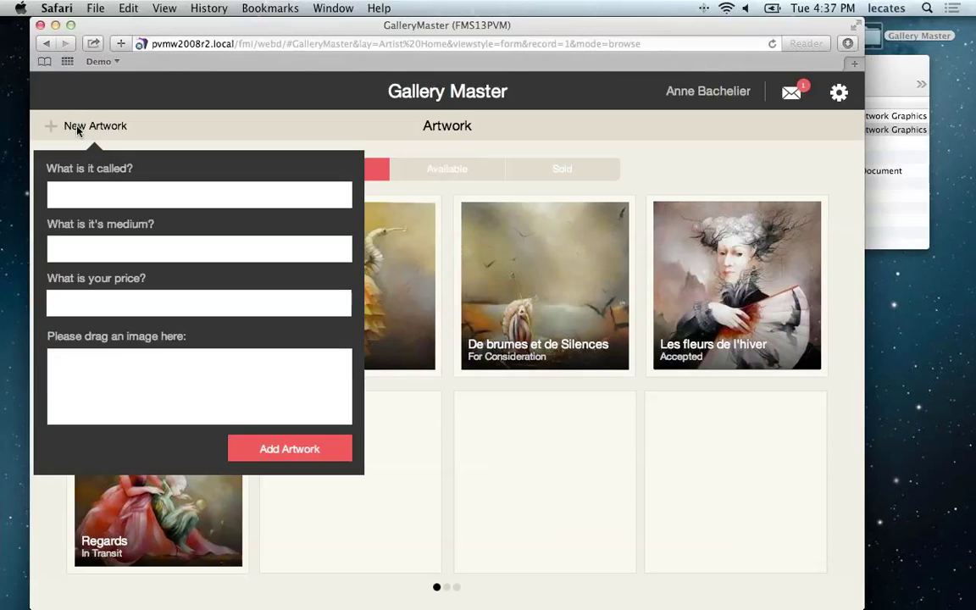
{"action": "left_click", "coordinate": [127, 200]}
{"action": "type", "text": "Melancholy"}
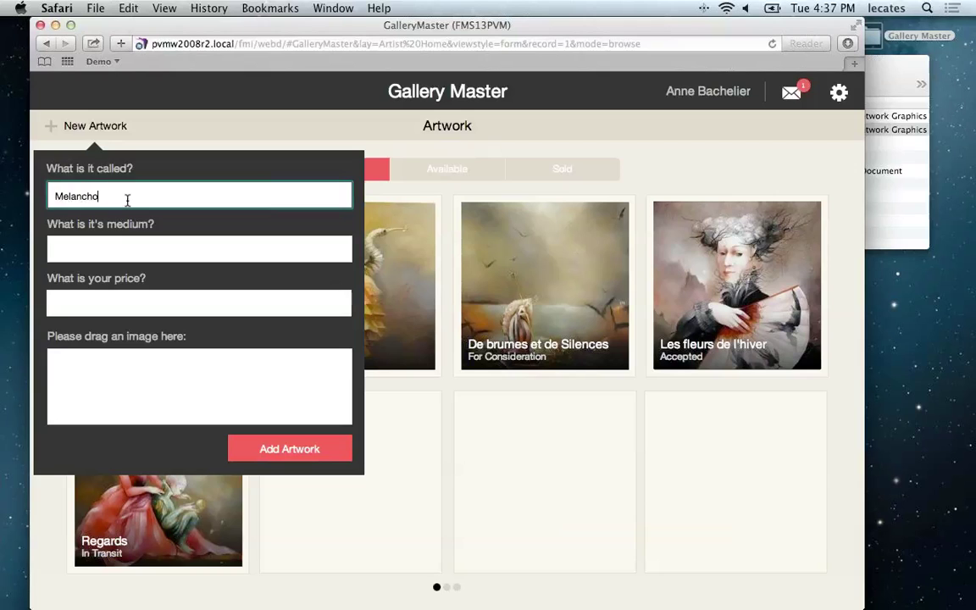
Step: Enter "Acrylic on canvas" as the new artwork's medium and 10,000 as its price
{"action": "left_click", "coordinate": [100, 248]}
{"action": "left_click", "coordinate": [99, 249]}
{"action": "type", "text": "crylic on"}
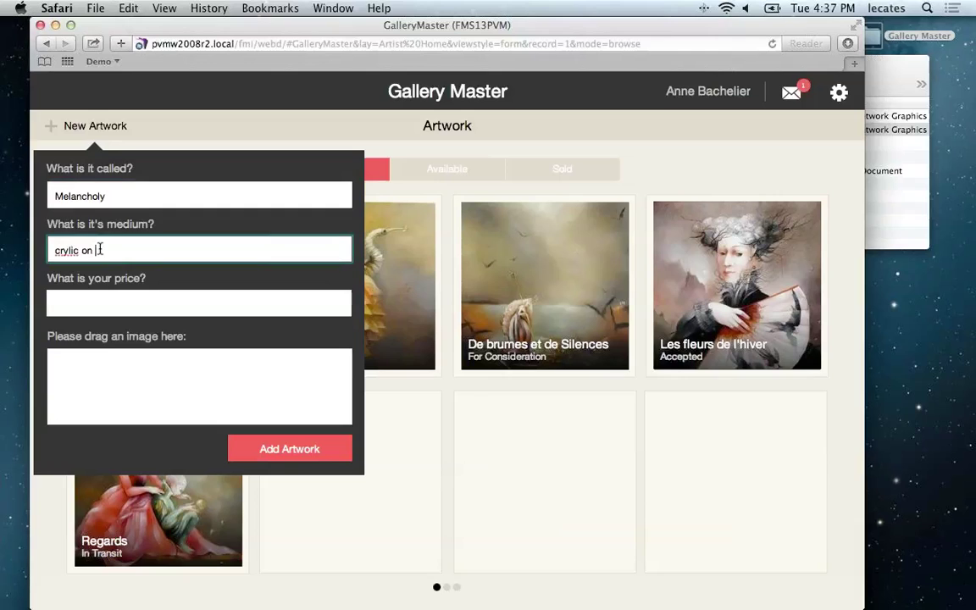
{"action": "type", "text": " canvas"}
{"action": "left_click", "coordinate": [51, 250]}
{"action": "type", "text": "A"}
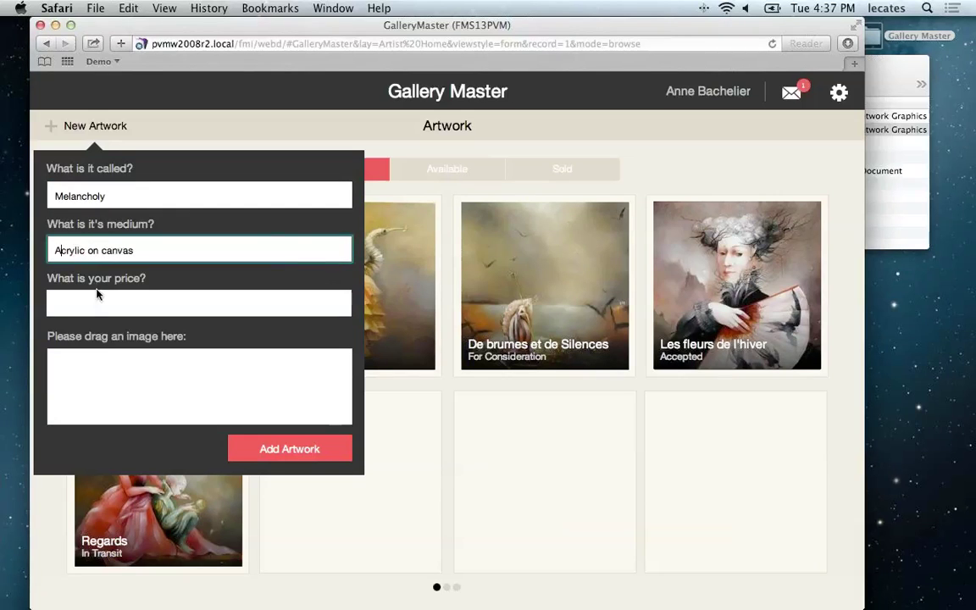
{"action": "left_click", "coordinate": [93, 307]}
{"action": "type", "text": "10,000"}
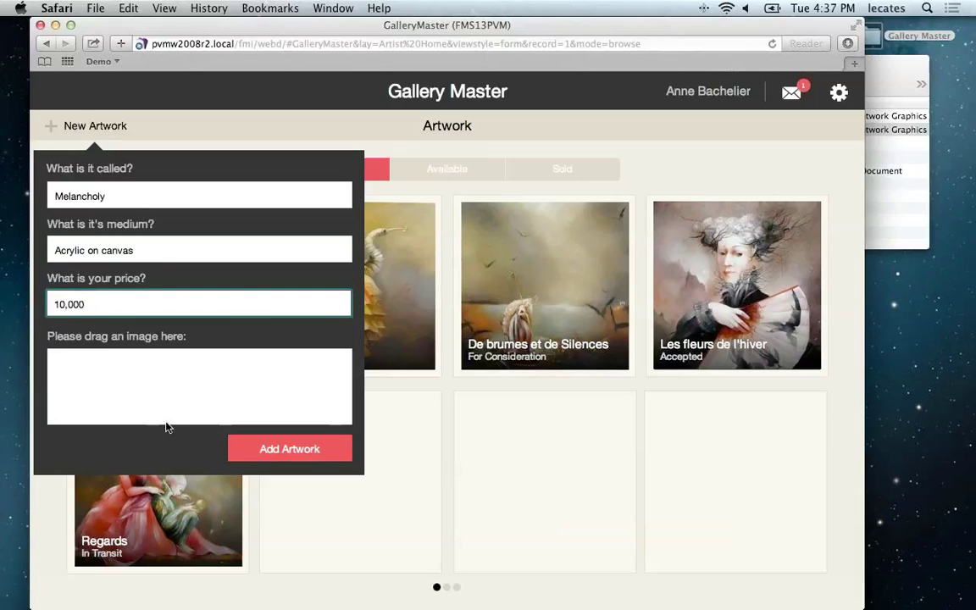
Step: Attach 01 secret_words.png from the Gallery Master folder as the artwork's image and add the artwork
{"action": "left_click", "coordinate": [911, 79]}
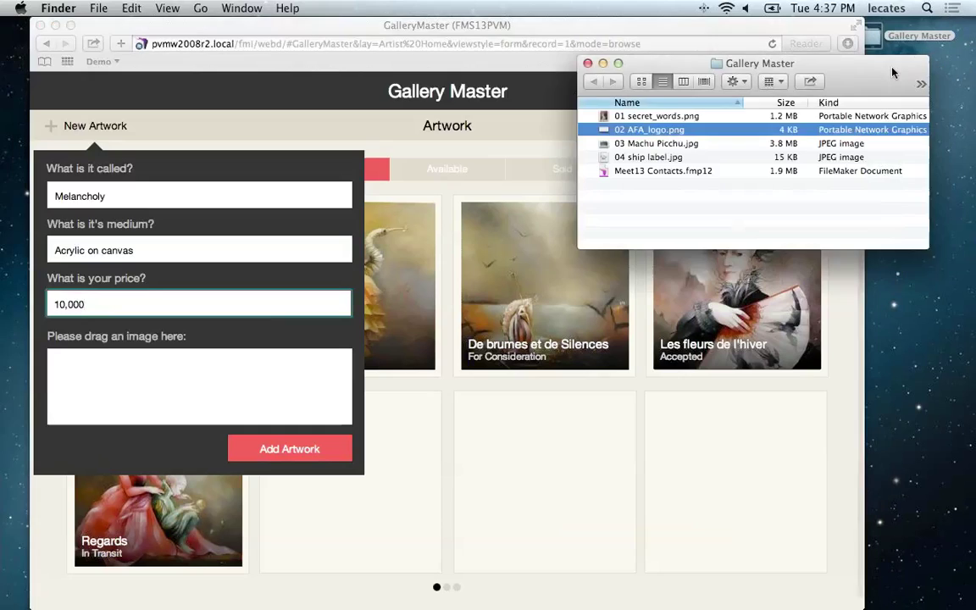
{"action": "left_click", "coordinate": [644, 117]}
{"action": "left_click_drag", "start_coordinate": [643, 117], "coordinate": [198, 394]}
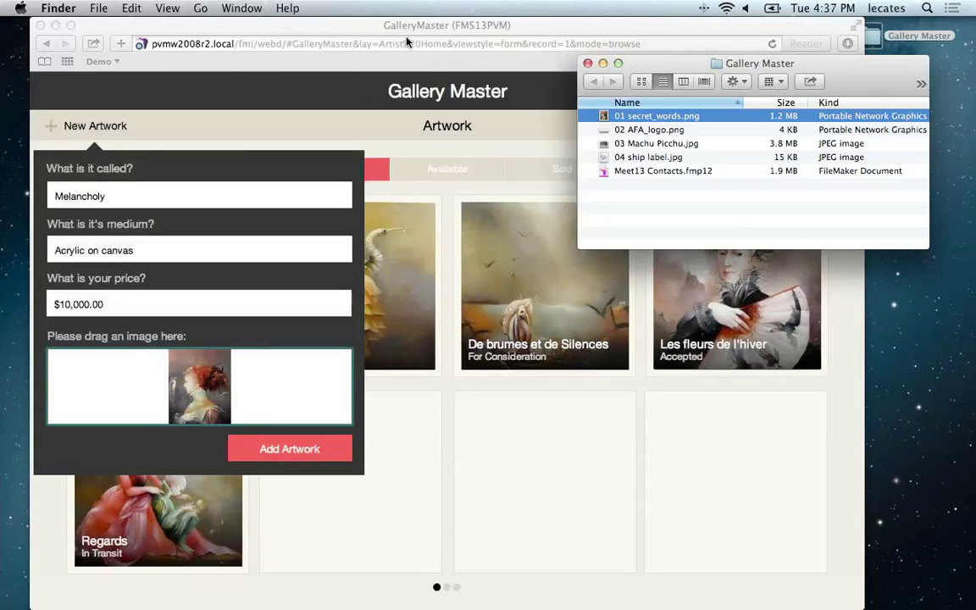
{"action": "left_click", "coordinate": [222, 400]}
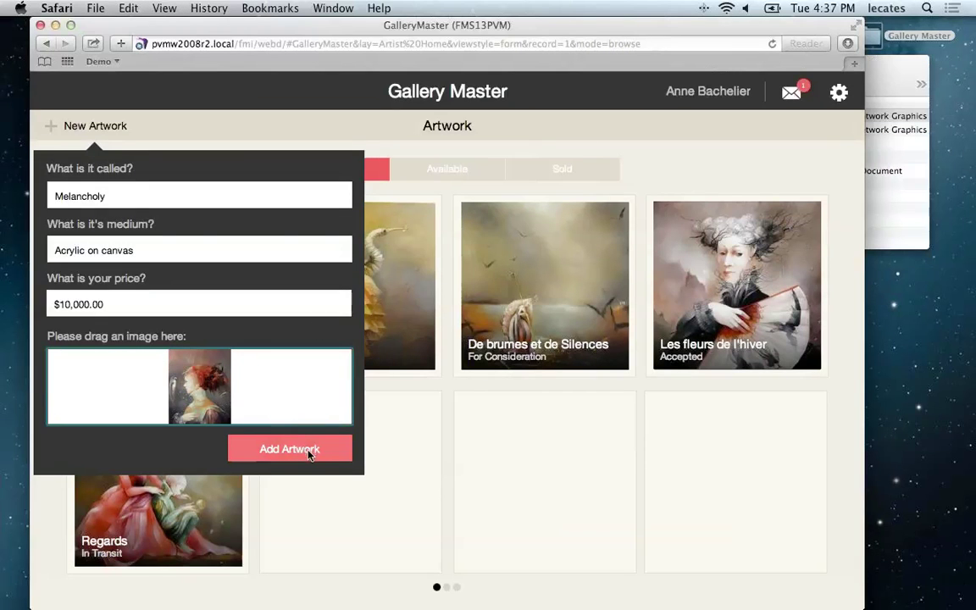
{"action": "left_click", "coordinate": [335, 450]}
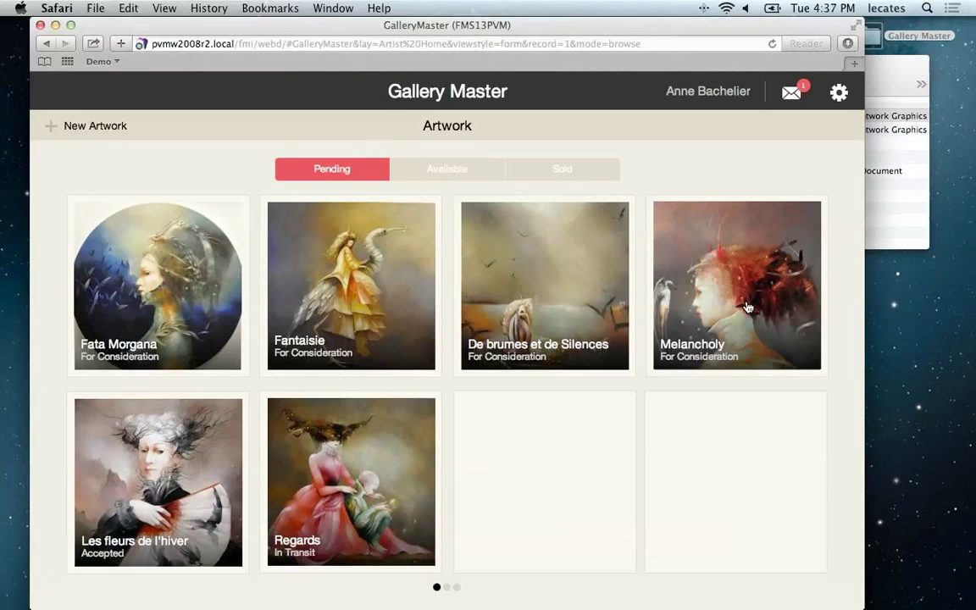
Step: Open the Melancholy artwork's details and set its dimensions to width 40 and height 60
{"action": "left_click", "coordinate": [747, 306]}
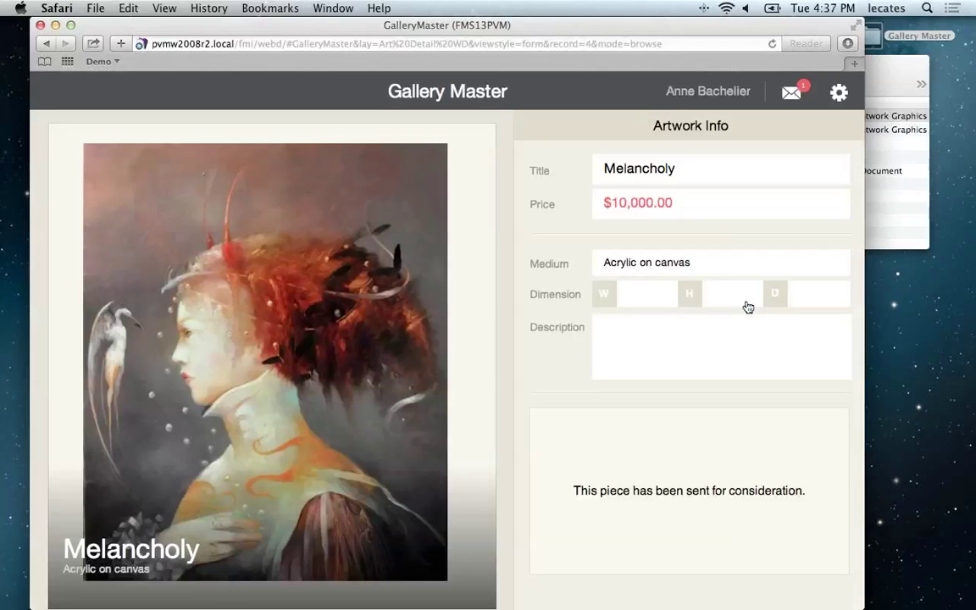
{"action": "left_click", "coordinate": [627, 292]}
{"action": "type", "text": "40"}
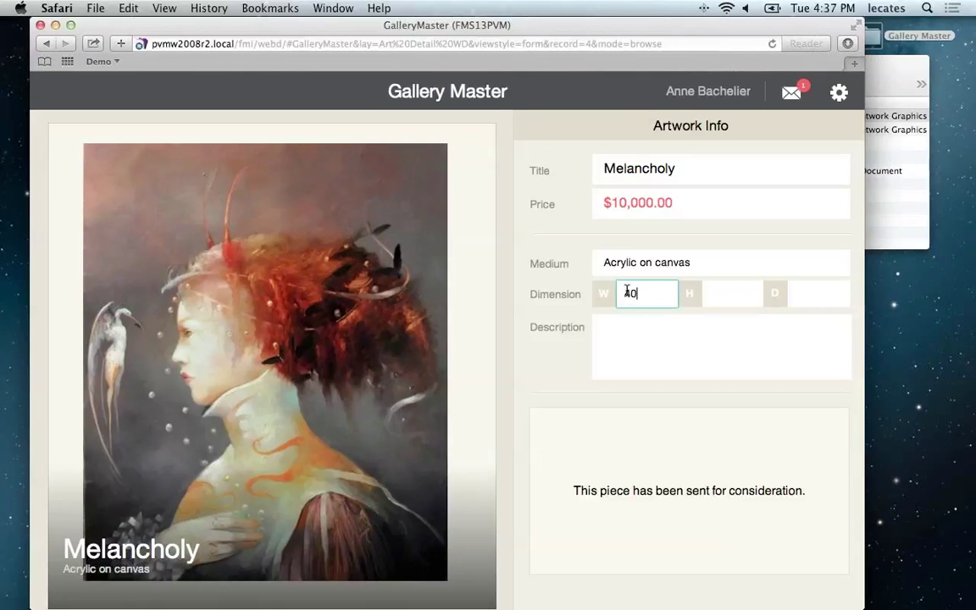
{"action": "left_click", "coordinate": [724, 297]}
{"action": "type", "text": "60"}
Step: Enter "My best work to date! Please sell this one from New York." as the artwork's description
{"action": "left_click", "coordinate": [656, 347]}
{"action": "type", "text": "My best work"}
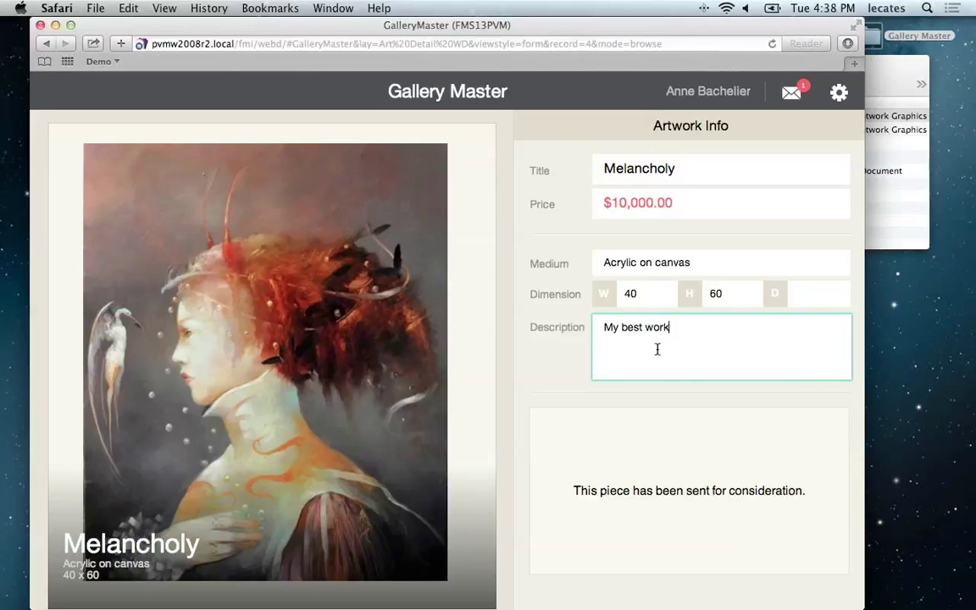
{"action": "type", "text": " to date! Please sell th"}
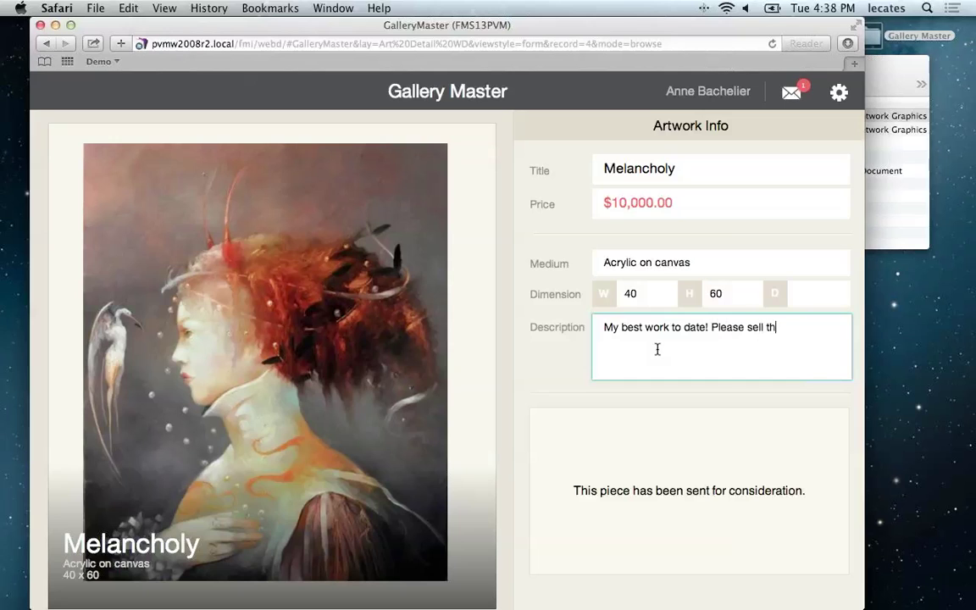
{"action": "type", "text": "is one from New York."}
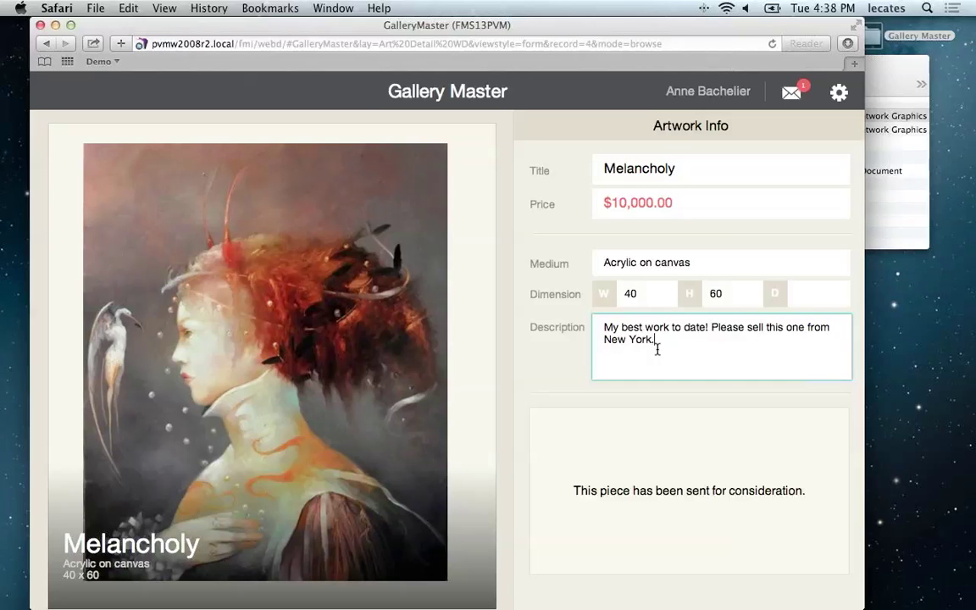
{"action": "left_click", "coordinate": [554, 376]}
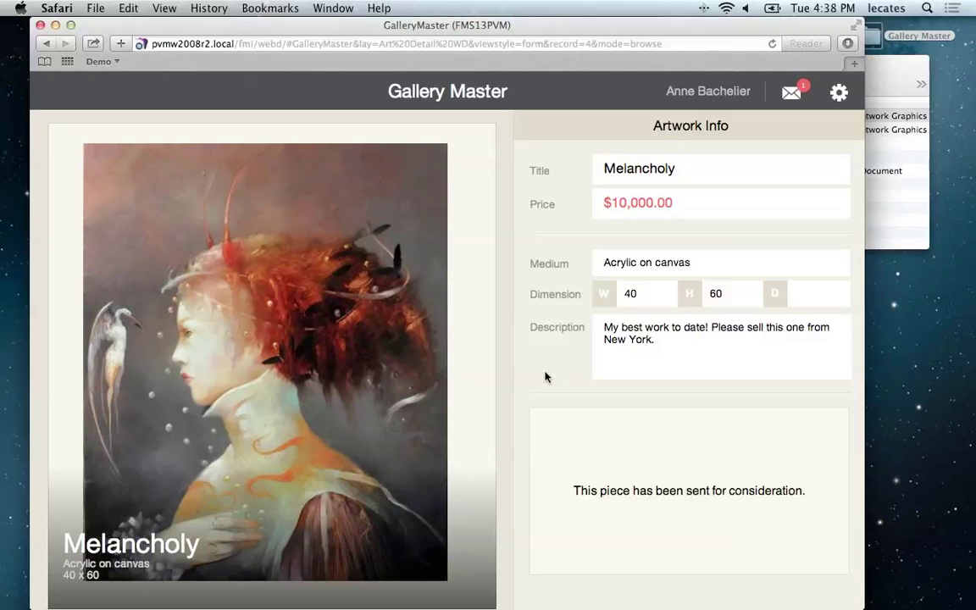
Step: Switch to FileMaker Pro Advanced, search the artwork list for "melan", and open the Melancholy record at its second image view
{"action": "mouse_move", "coordinate": [951, 368]}
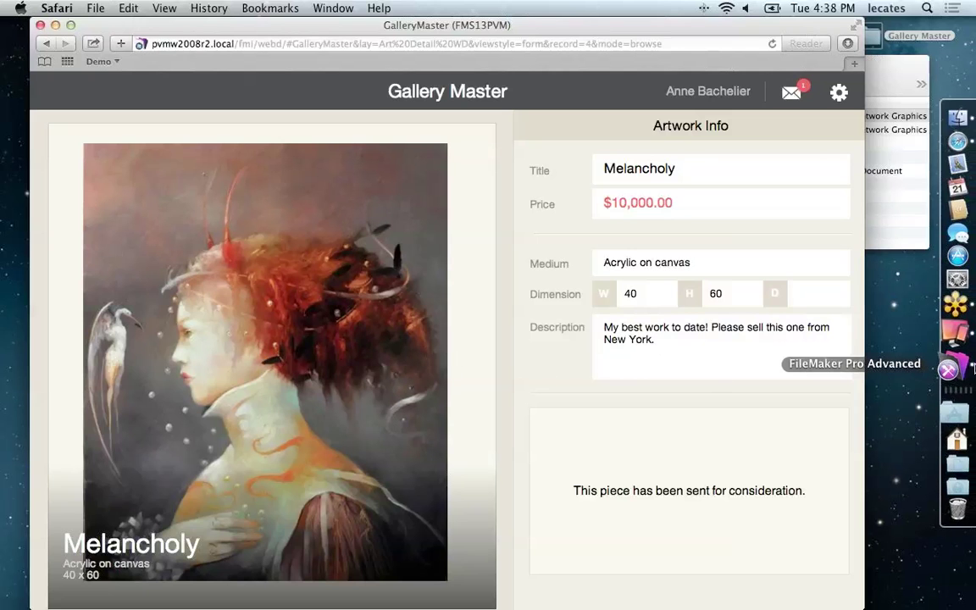
{"action": "left_click", "coordinate": [952, 368]}
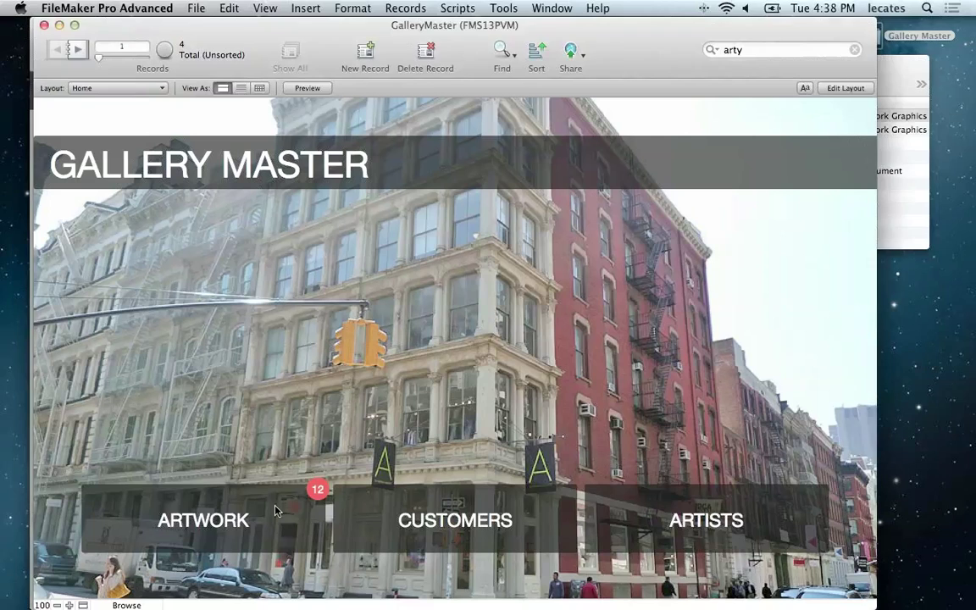
{"action": "left_click", "coordinate": [258, 519]}
{"action": "left_click", "coordinate": [766, 48]}
{"action": "type", "text": "melan"}
{"action": "key", "text": "Return"}
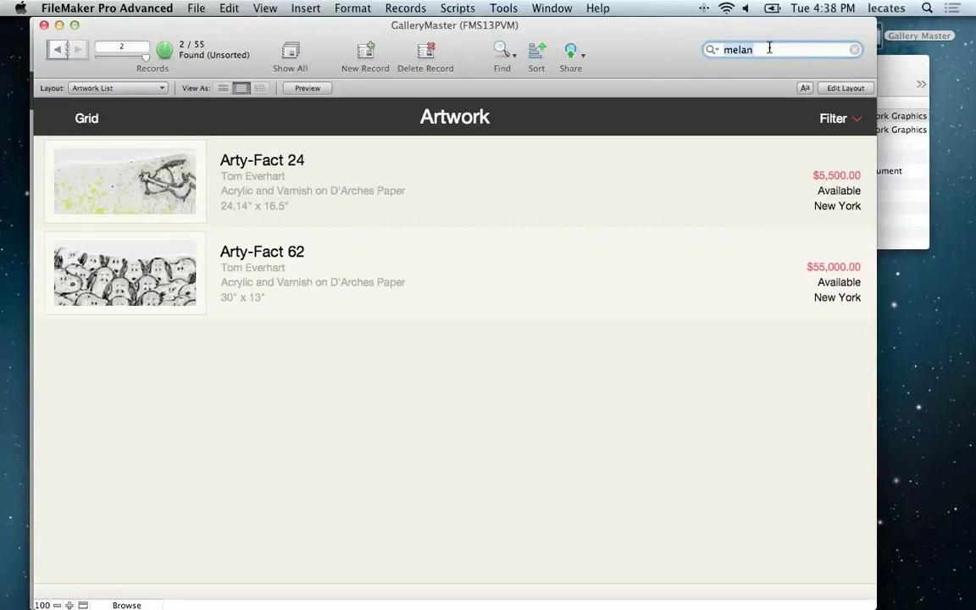
{"action": "left_click", "coordinate": [135, 195]}
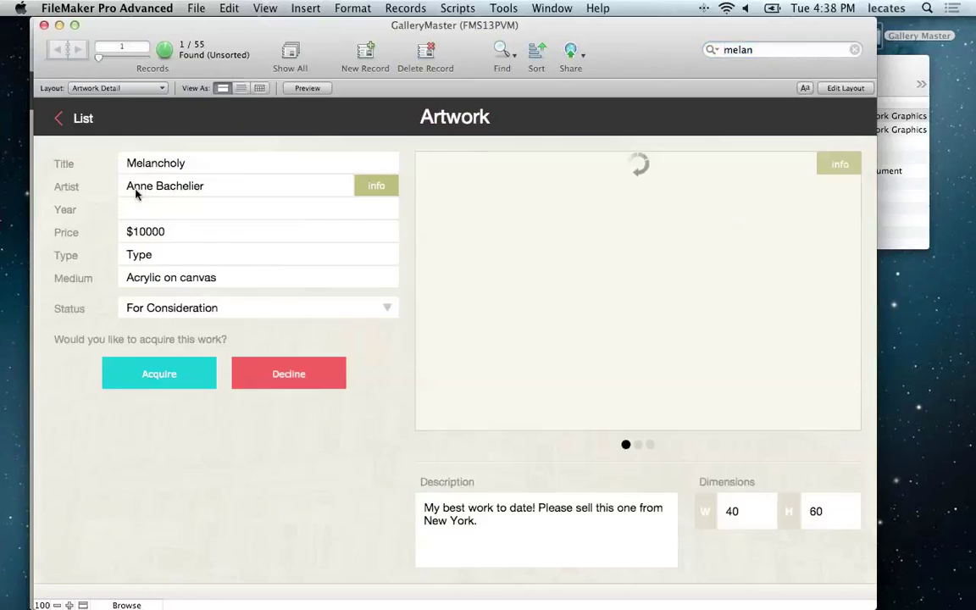
{"action": "left_click", "coordinate": [638, 445]}
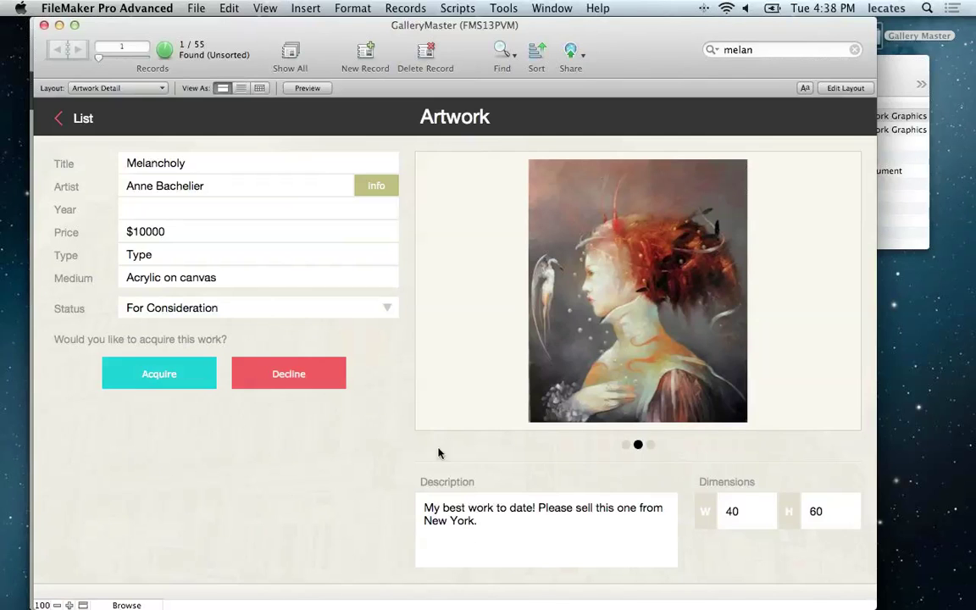
Step: Replace the artwork's description with "I agree. But we really want this for Las Vegas."
{"action": "left_click", "coordinate": [527, 540]}
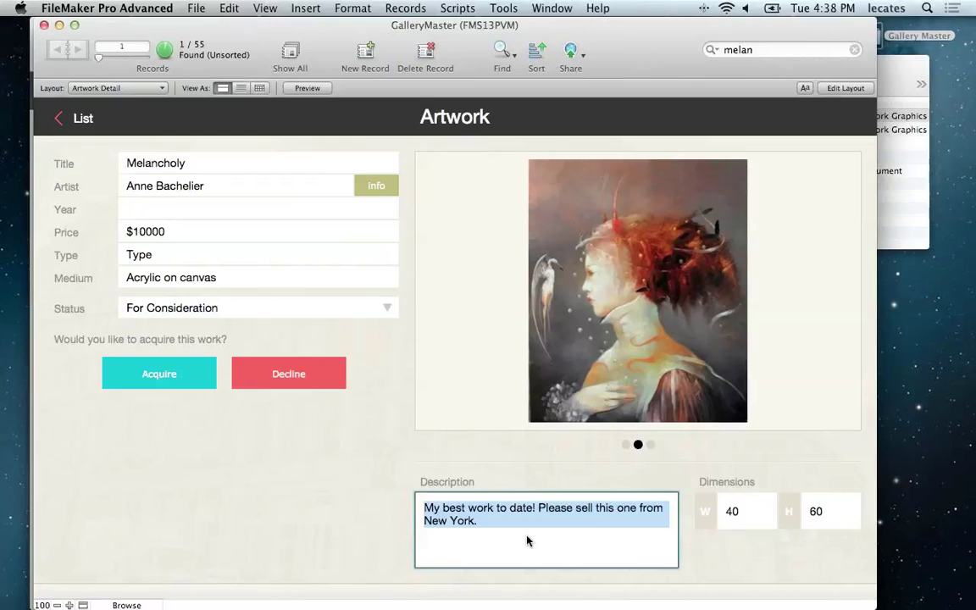
{"action": "type", "text": "I agree. But we really w"}
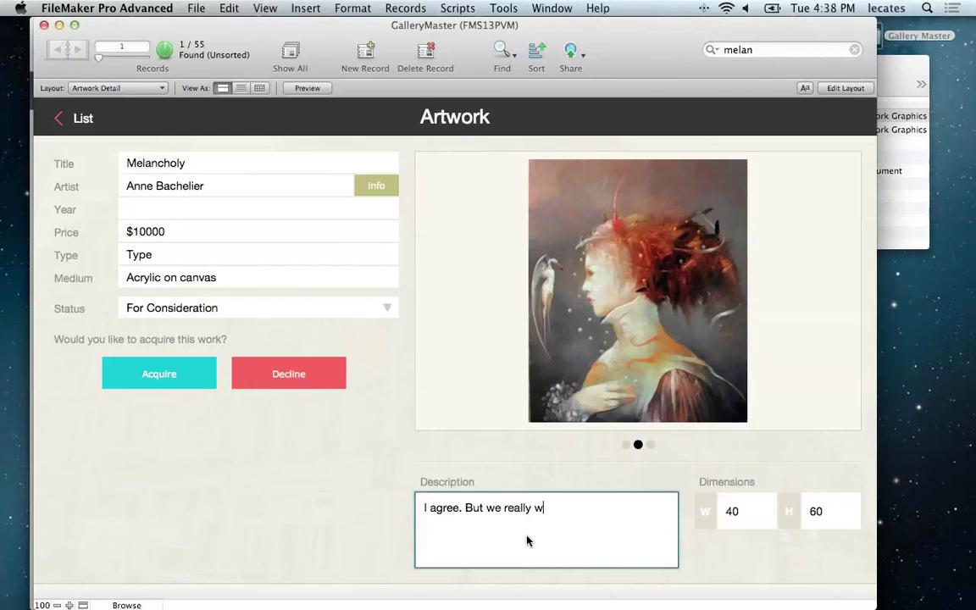
{"action": "type", "text": "ant this for Las V"}
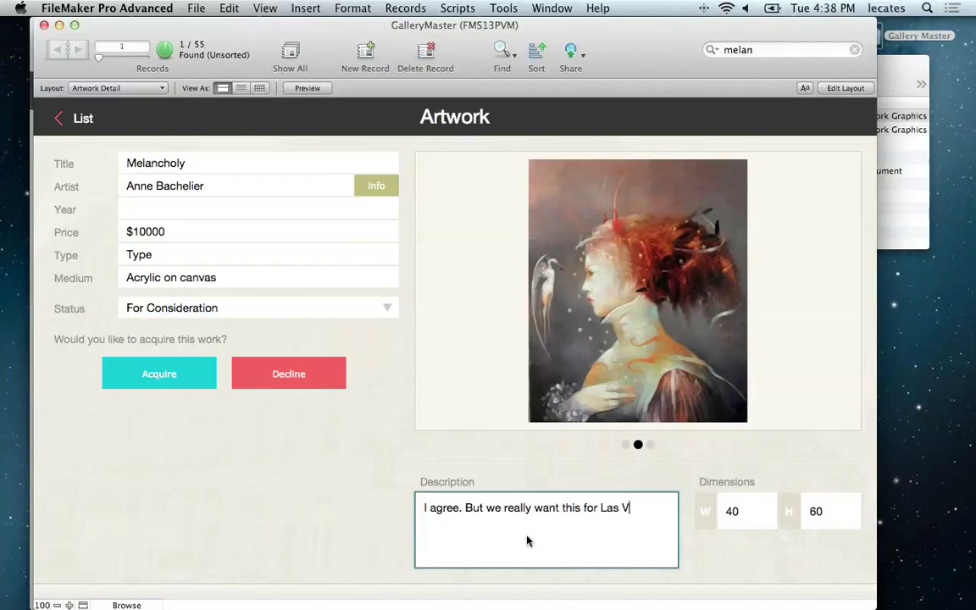
{"action": "type", "text": "egas."}
Step: Choose to acquire the Melancholy artwork, with Las Vegas as the location and Purchase as the option
{"action": "left_click", "coordinate": [158, 378]}
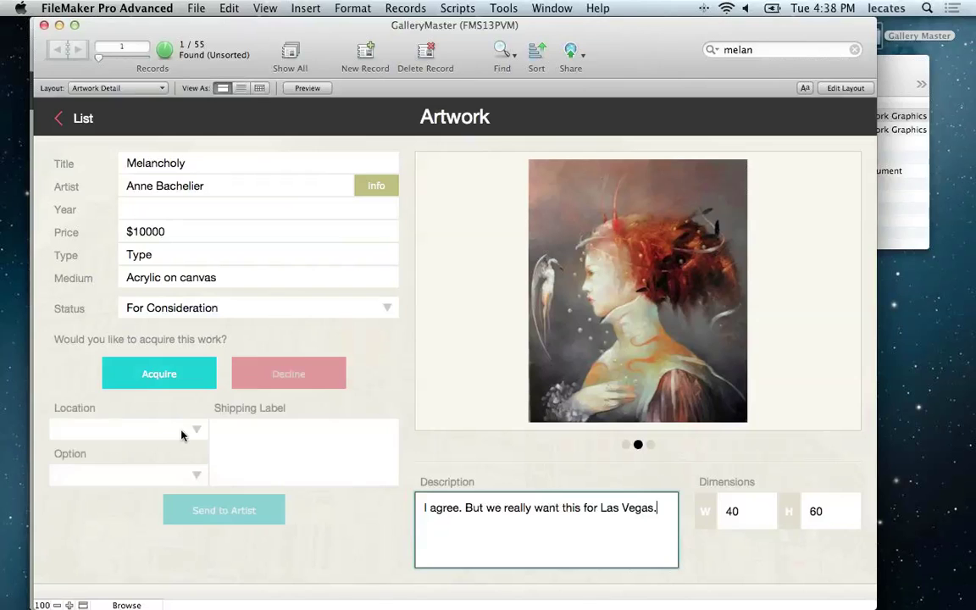
{"action": "left_click", "coordinate": [118, 430]}
{"action": "left_click", "coordinate": [122, 433]}
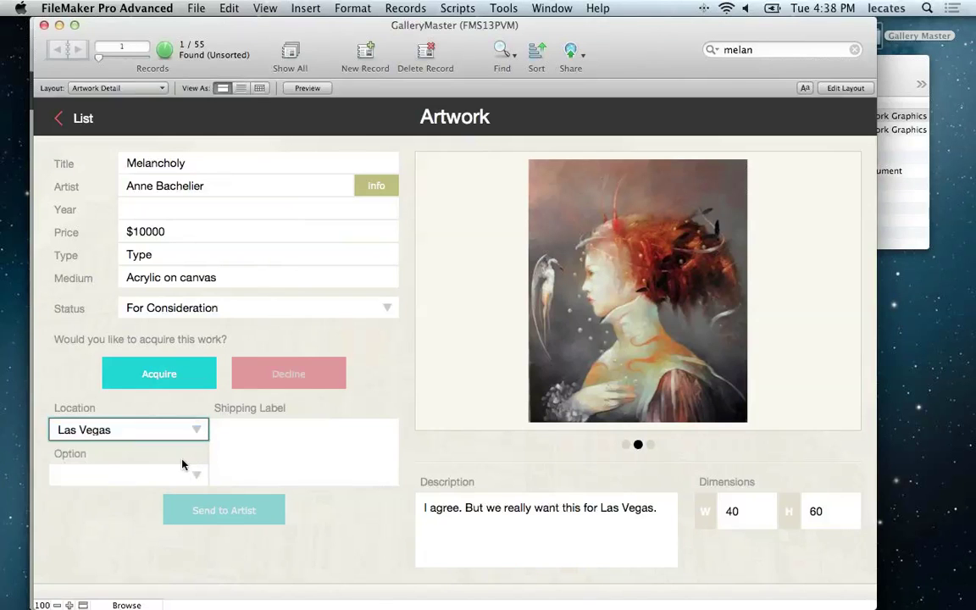
{"action": "left_click", "coordinate": [123, 477]}
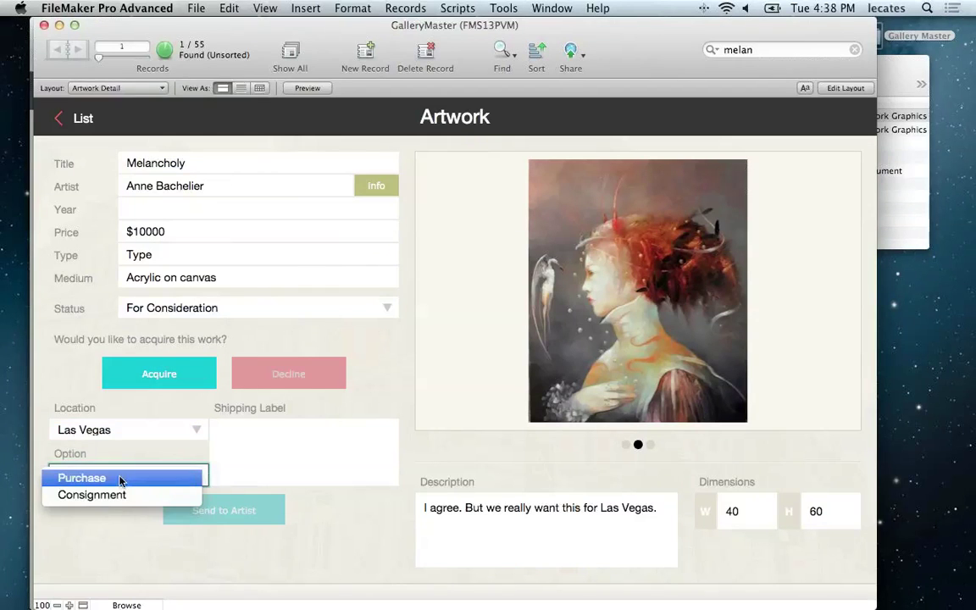
{"action": "left_click", "coordinate": [121, 479]}
Step: Add the shipping label image from the Gallery Master folder to the acquisition and send it to the artist
{"action": "left_click", "coordinate": [288, 424]}
{"action": "left_click", "coordinate": [898, 72]}
{"action": "left_click_drag", "start_coordinate": [640, 166], "coordinate": [394, 388]}
{"action": "left_click", "coordinate": [234, 514]}
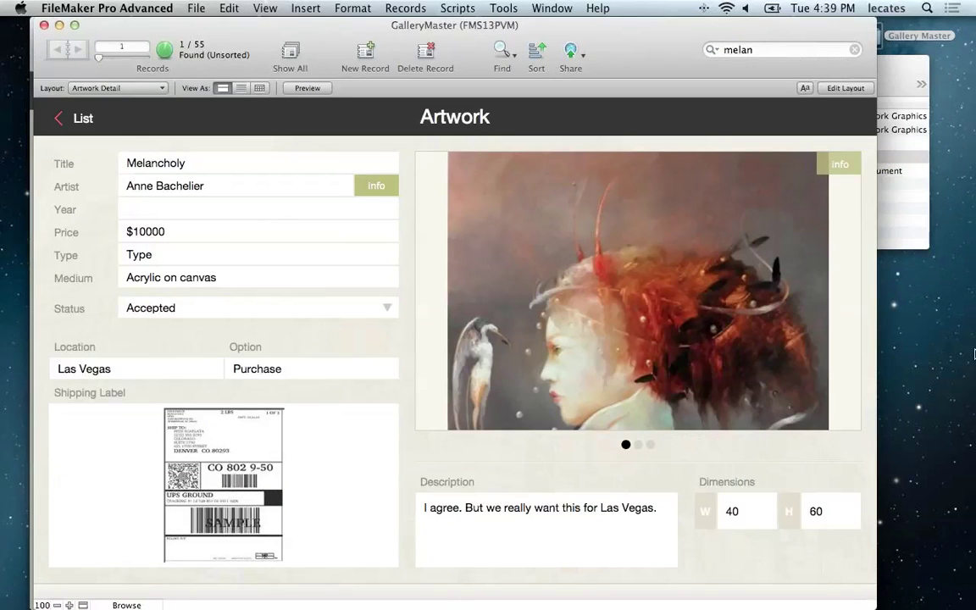
Step: Switch to Safari, review the updated Melancholy details, and return to the artist's artwork page
{"action": "mouse_move", "coordinate": [972, 444]}
{"action": "left_click", "coordinate": [968, 164]}
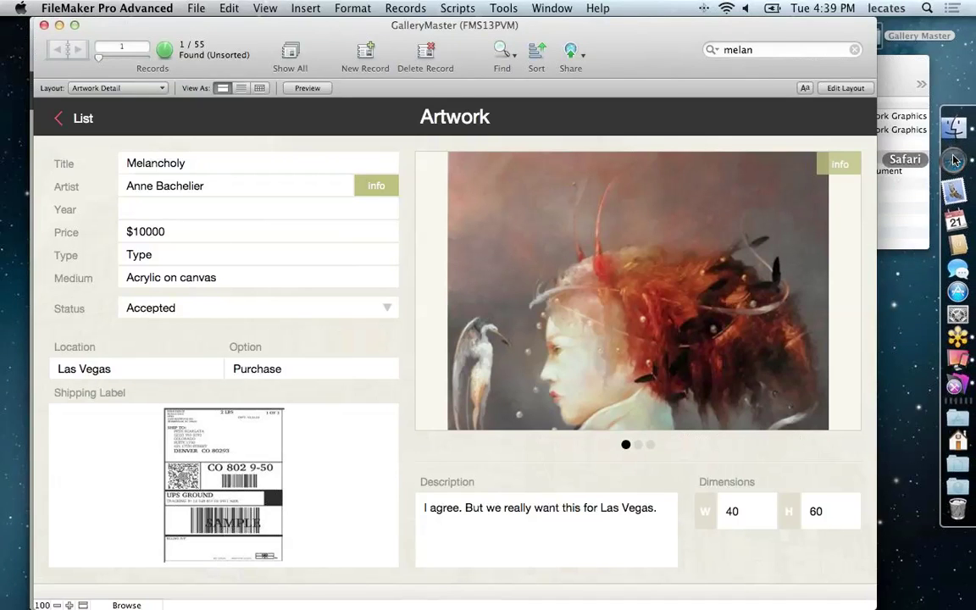
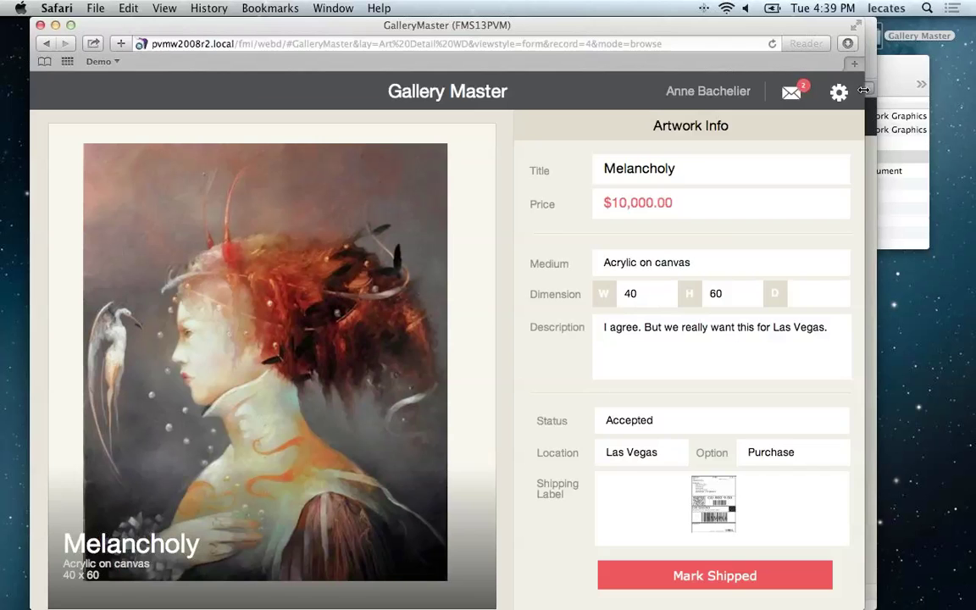
{"action": "left_click", "coordinate": [463, 100]}
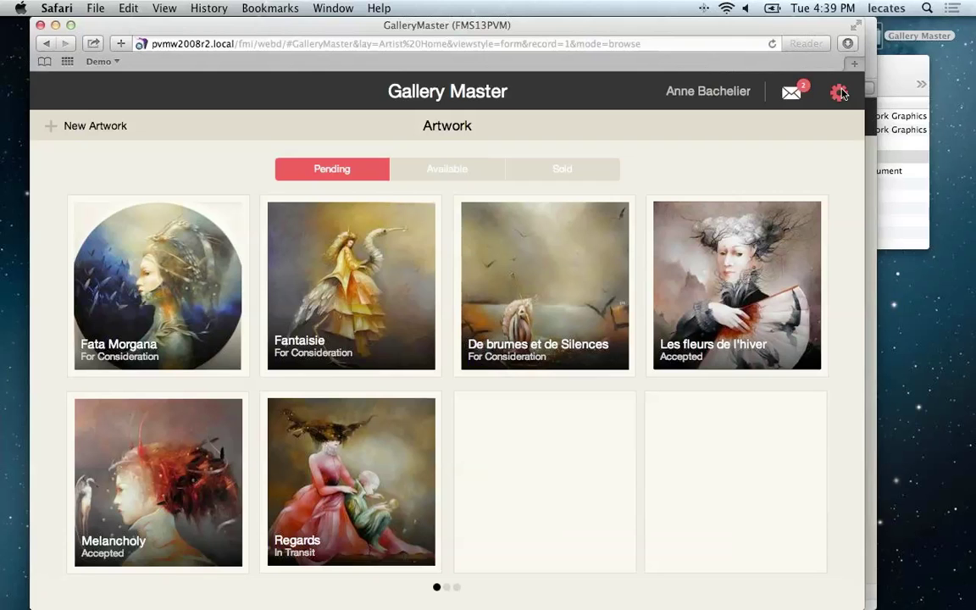
Step: Open the gallery dashboard by logging in with the Admin account
{"action": "left_click", "coordinate": [840, 93]}
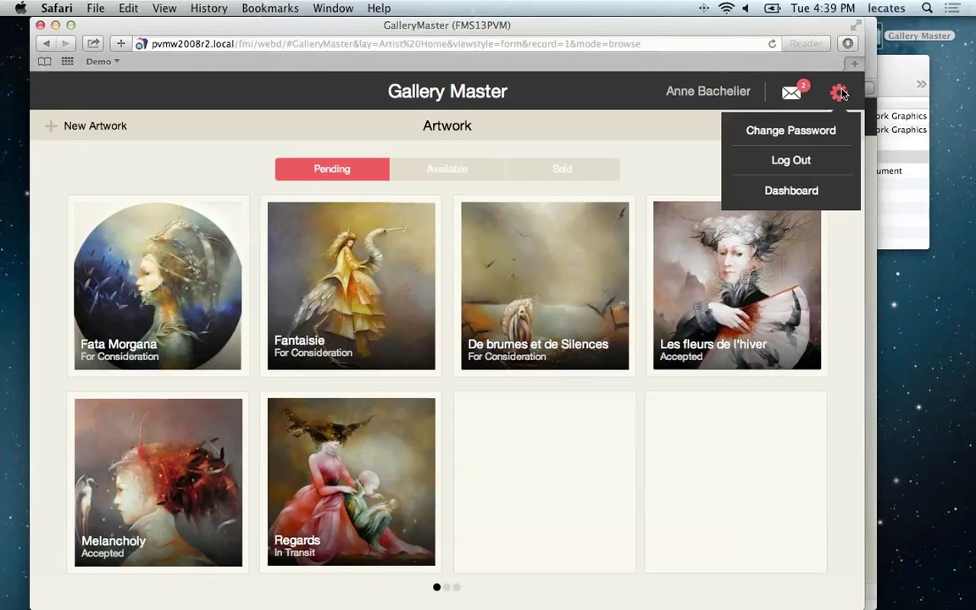
{"action": "left_click", "coordinate": [787, 191]}
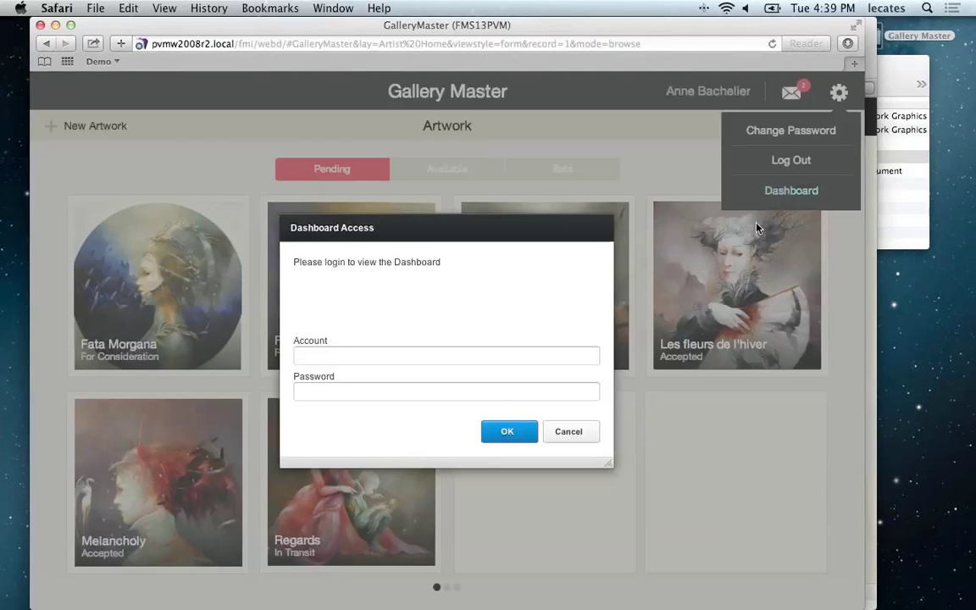
{"action": "left_click", "coordinate": [364, 354]}
{"action": "type", "text": "Admin"}
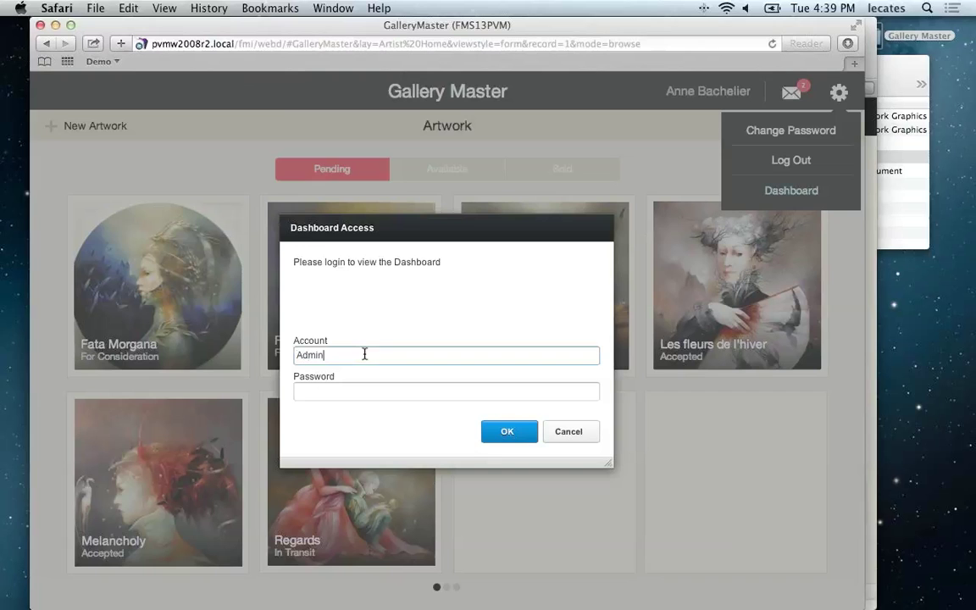
{"action": "left_click", "coordinate": [520, 438]}
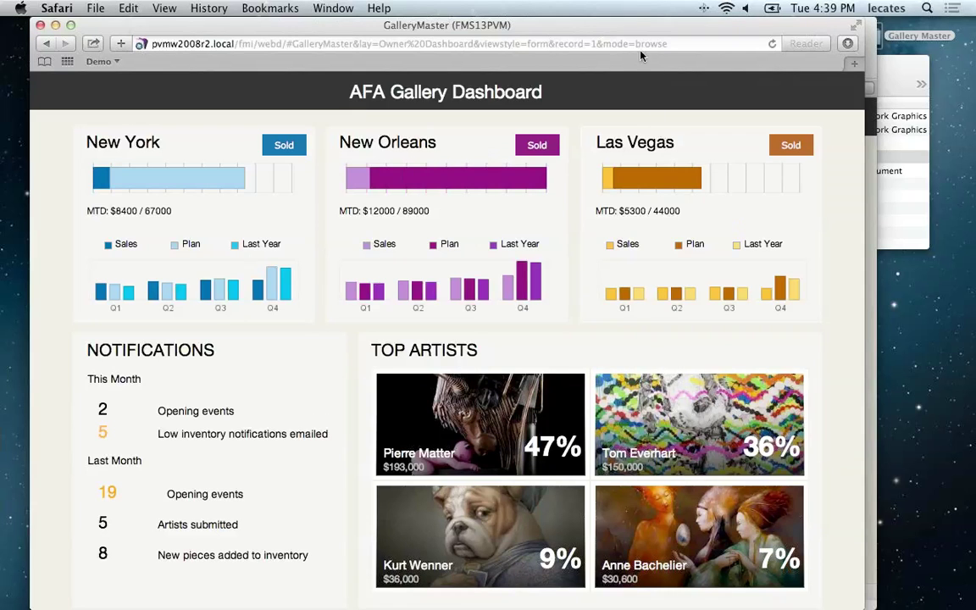
Step: Switch to FileMaker Pro Advanced, return to the artwork list, and search for "arty"
{"action": "left_click_drag", "start_coordinate": [635, 27], "coordinate": [658, 29]}
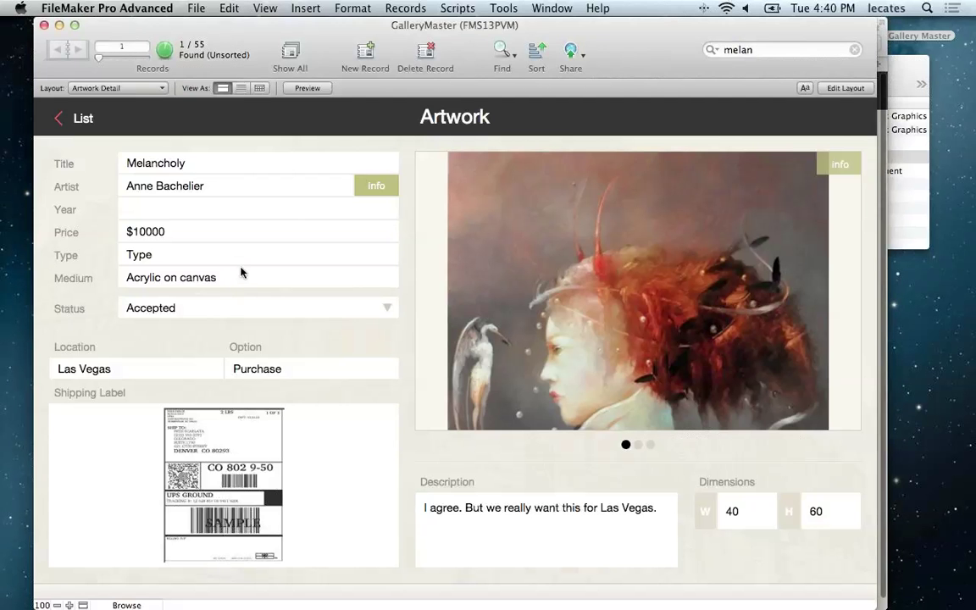
{"action": "left_click", "coordinate": [63, 118]}
{"action": "double_click", "coordinate": [748, 49]}
{"action": "type", "text": "arty"}
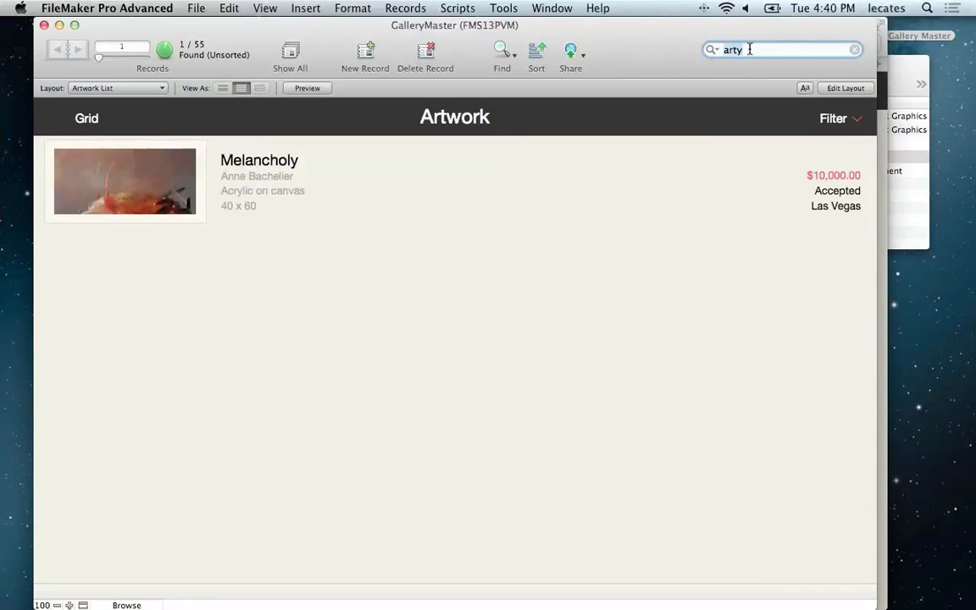
{"action": "key", "text": "Return"}
Step: Open the Arty-Fact 62 artwork and set its status to Sold
{"action": "left_click", "coordinate": [146, 300]}
{"action": "left_click", "coordinate": [145, 301]}
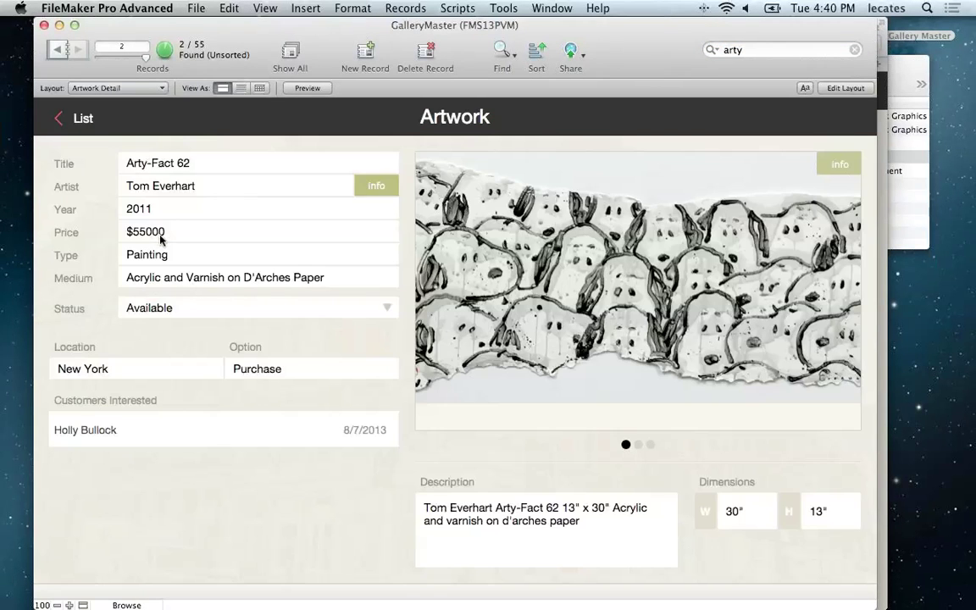
{"action": "left_click", "coordinate": [387, 307]}
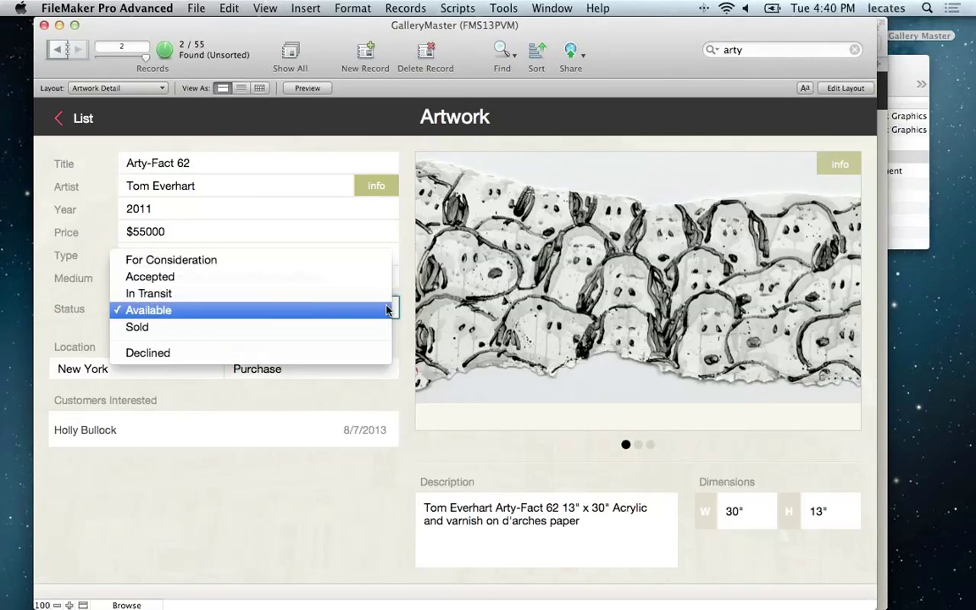
{"action": "left_click", "coordinate": [172, 327]}
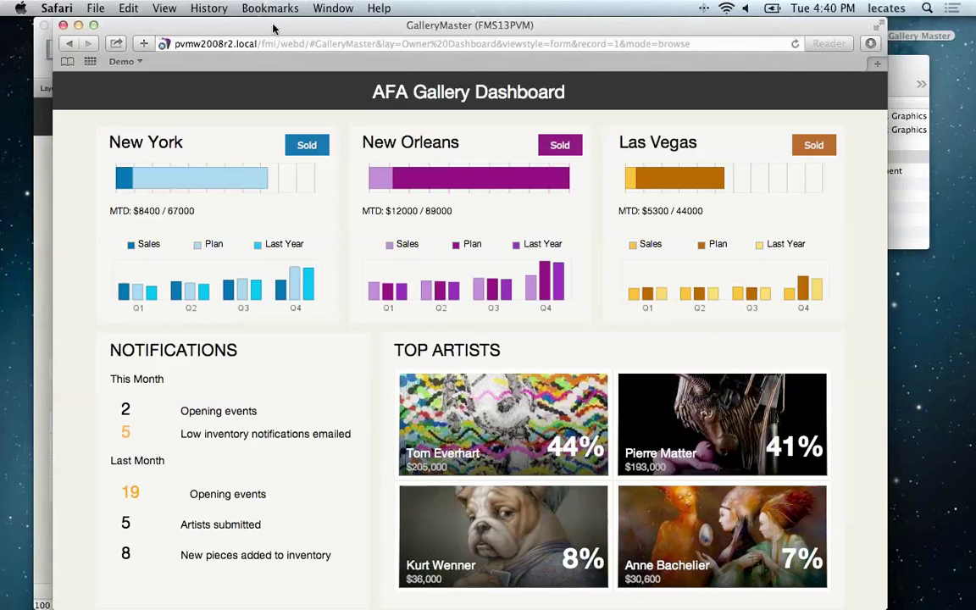
Step: Close the gallery dashboard in Safari and the GalleryMaster database in FileMaker Pro Advanced
{"action": "key", "text": "super+p"}
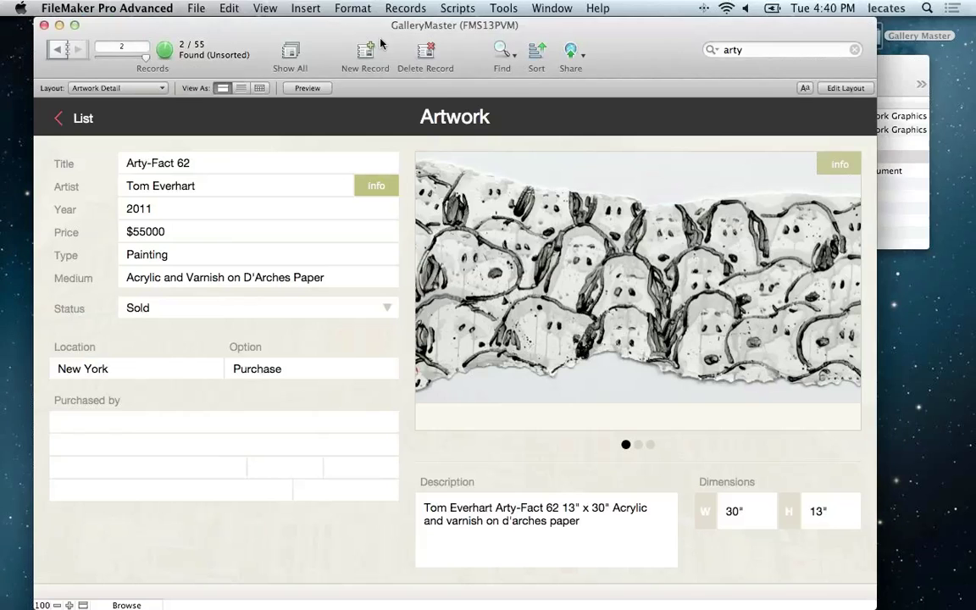
{"action": "key", "text": "super+w"}
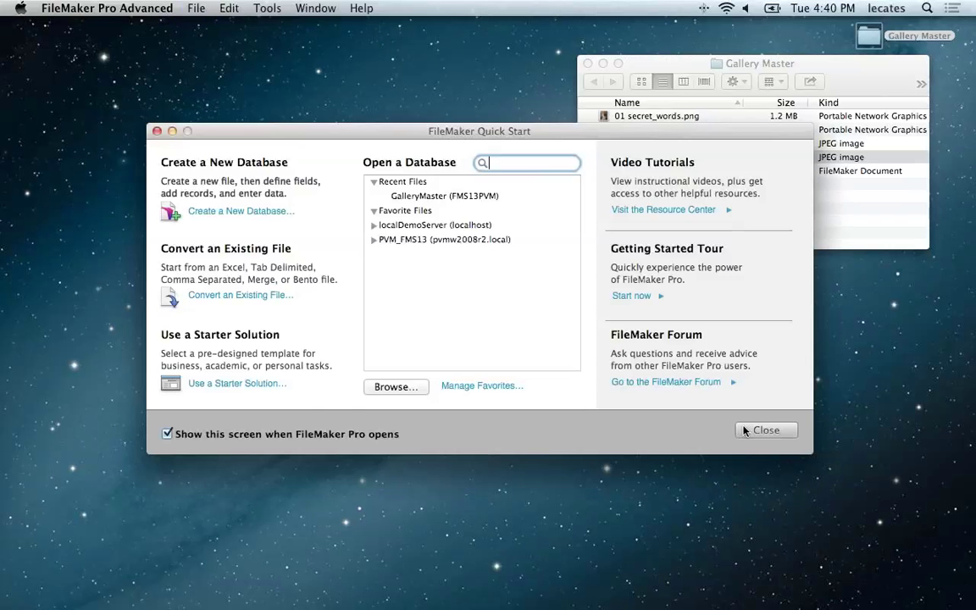
Step: Create a database from the Contacts starter solution and save it as Contacts.fmp12 in the Gallery Master folder
{"action": "left_click", "coordinate": [214, 390]}
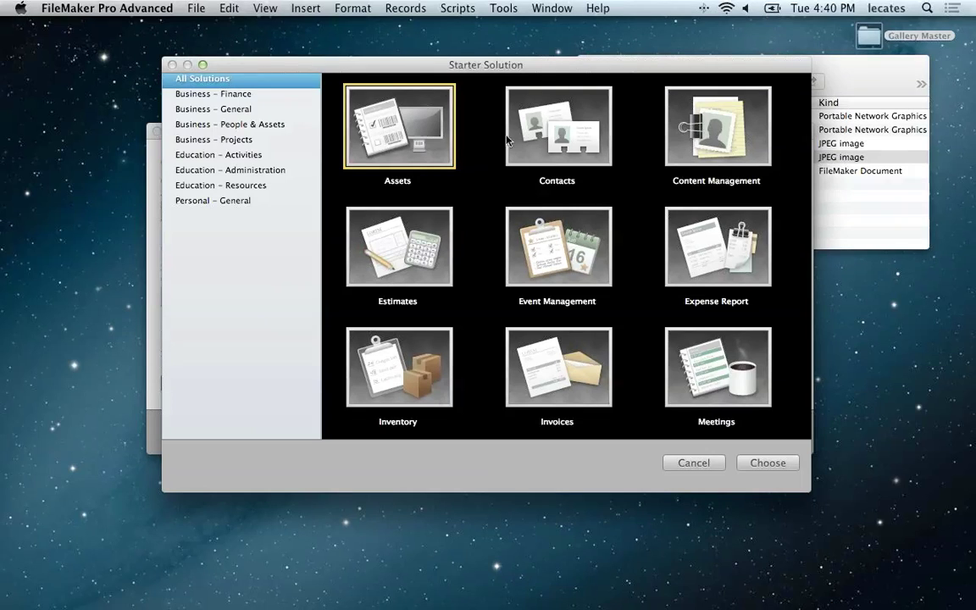
{"action": "scroll", "coordinate": [565, 271], "scroll_direction": "down", "scroll_amount": 3}
{"action": "scroll", "coordinate": [565, 271], "scroll_direction": "down", "scroll_amount": 2}
{"action": "scroll", "coordinate": [565, 272], "scroll_direction": "up", "scroll_amount": 4}
{"action": "left_click", "coordinate": [558, 125]}
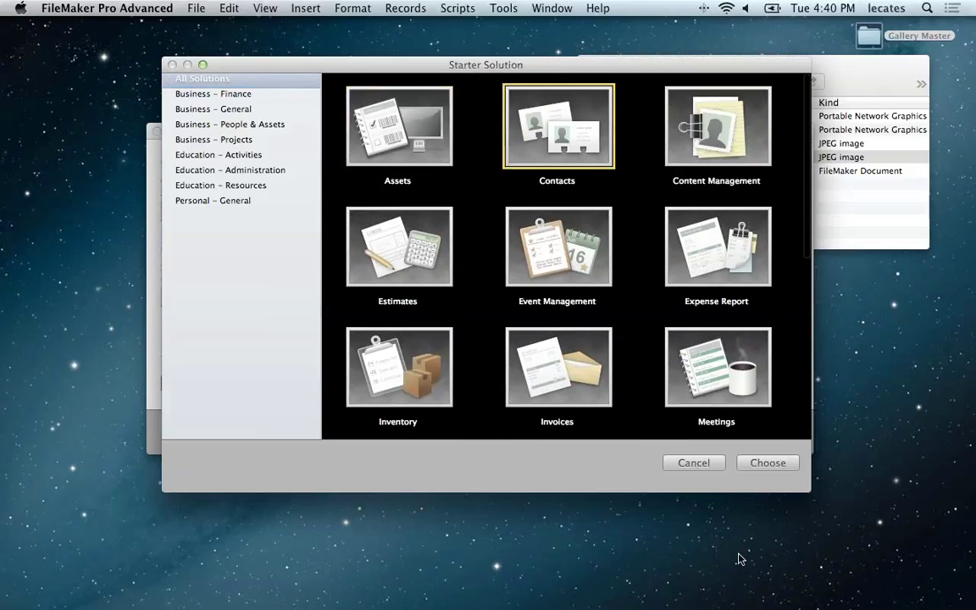
{"action": "left_click", "coordinate": [768, 463]}
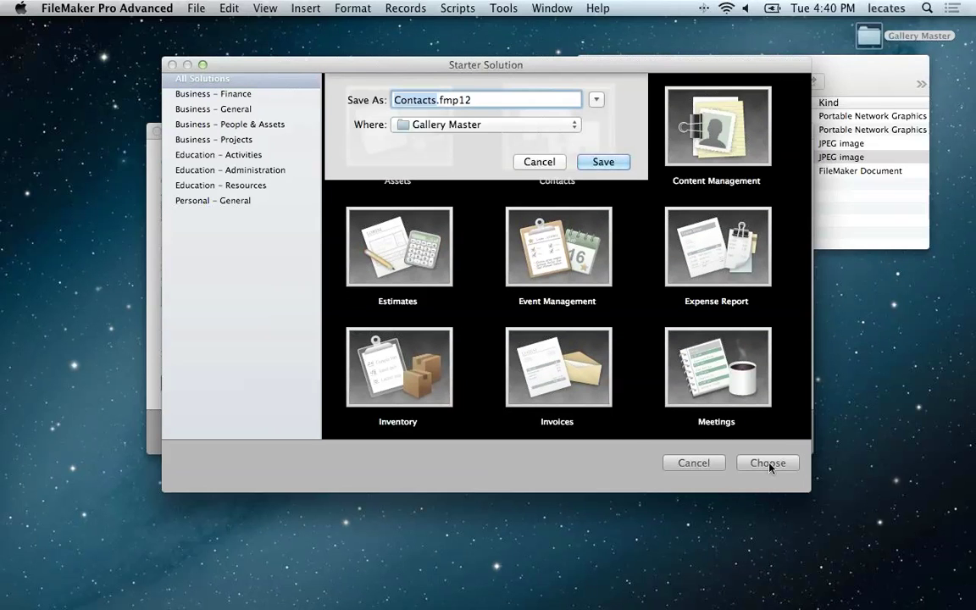
{"action": "left_click", "coordinate": [603, 162]}
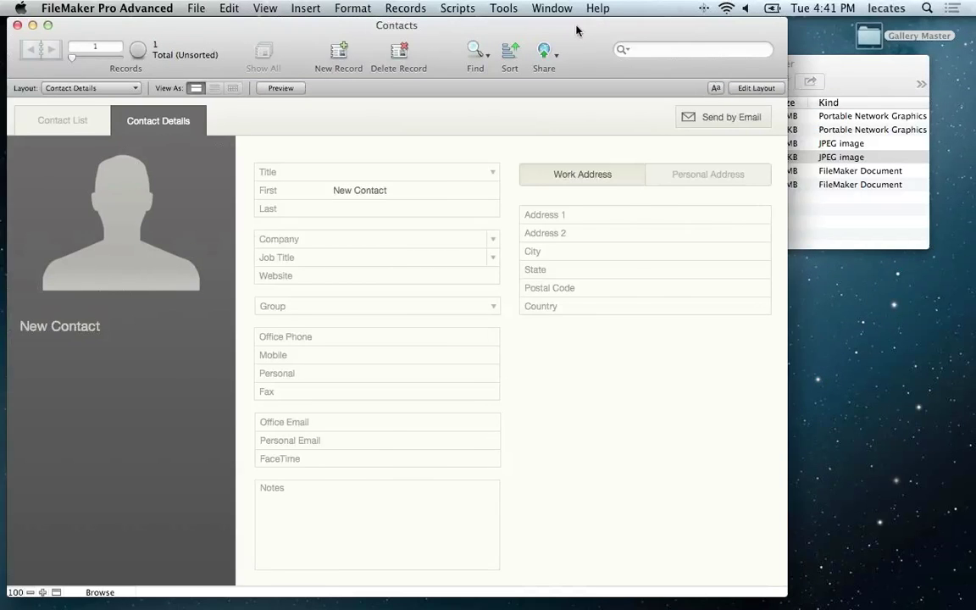
{"action": "left_click_drag", "start_coordinate": [576, 30], "coordinate": [638, 31]}
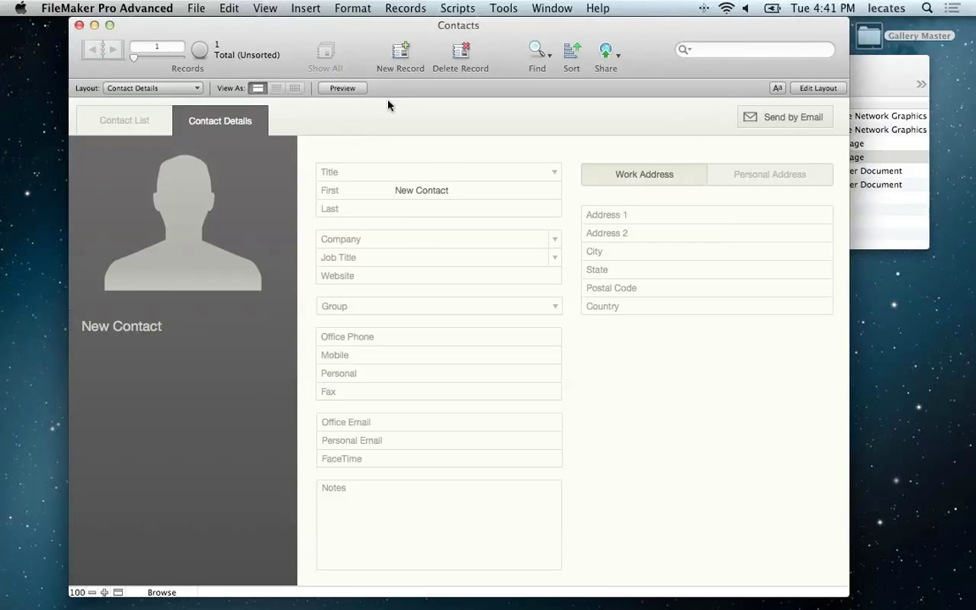
Step: Close the new Contacts database and open Meet13 Contacts.fmp12 from the Gallery Master folder in Finder
{"action": "key", "text": "super+w"}
{"action": "left_click", "coordinate": [854, 209]}
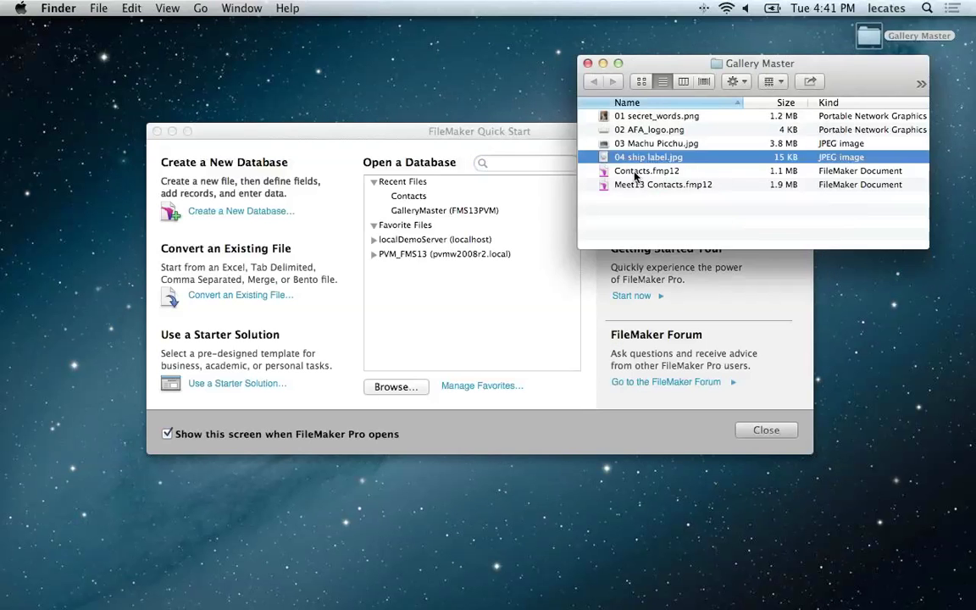
{"action": "left_click", "coordinate": [605, 186]}
{"action": "double_click", "coordinate": [606, 186]}
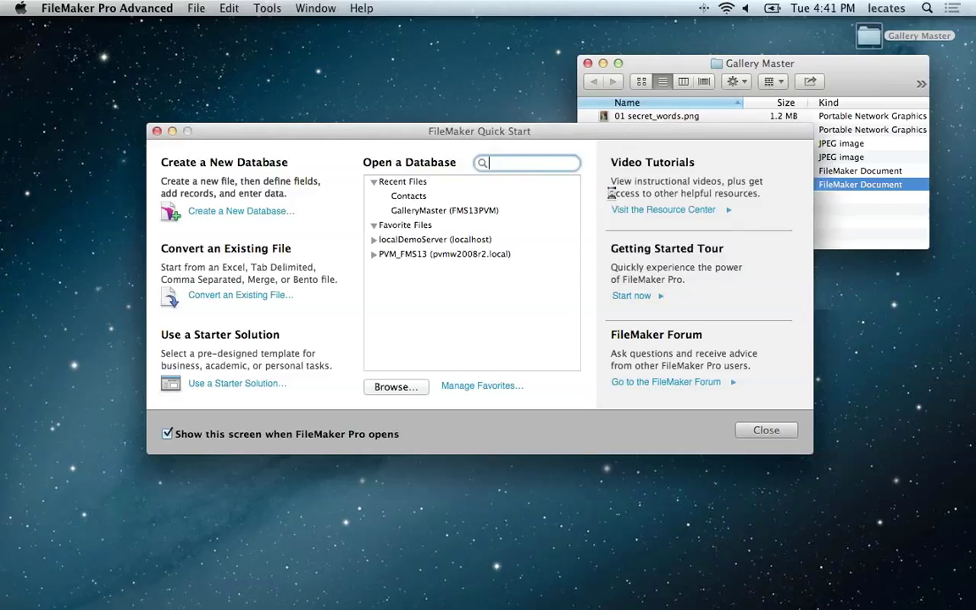
{"action": "left_click", "coordinate": [454, 232]}
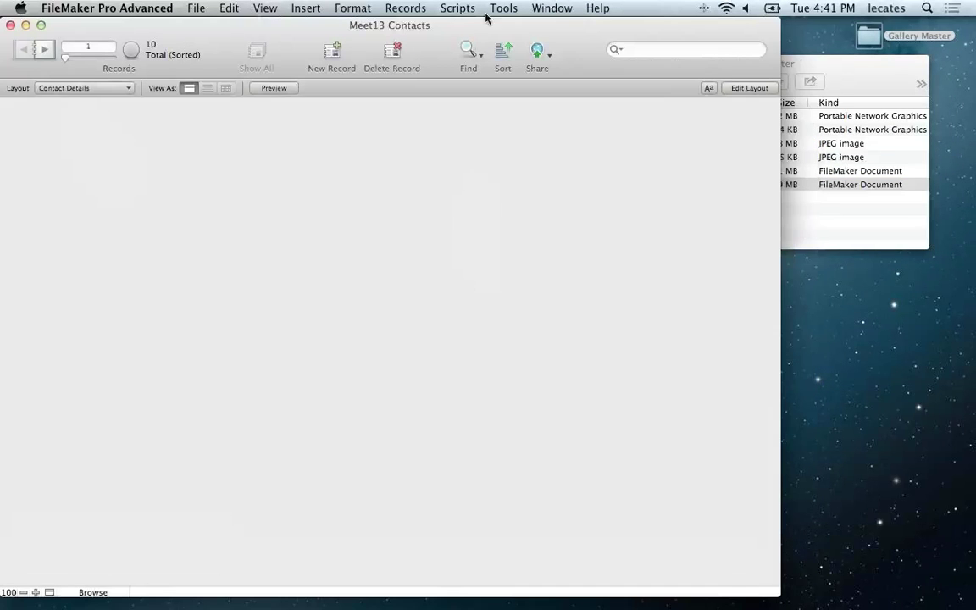
{"action": "left_click_drag", "start_coordinate": [532, 32], "coordinate": [611, 12]}
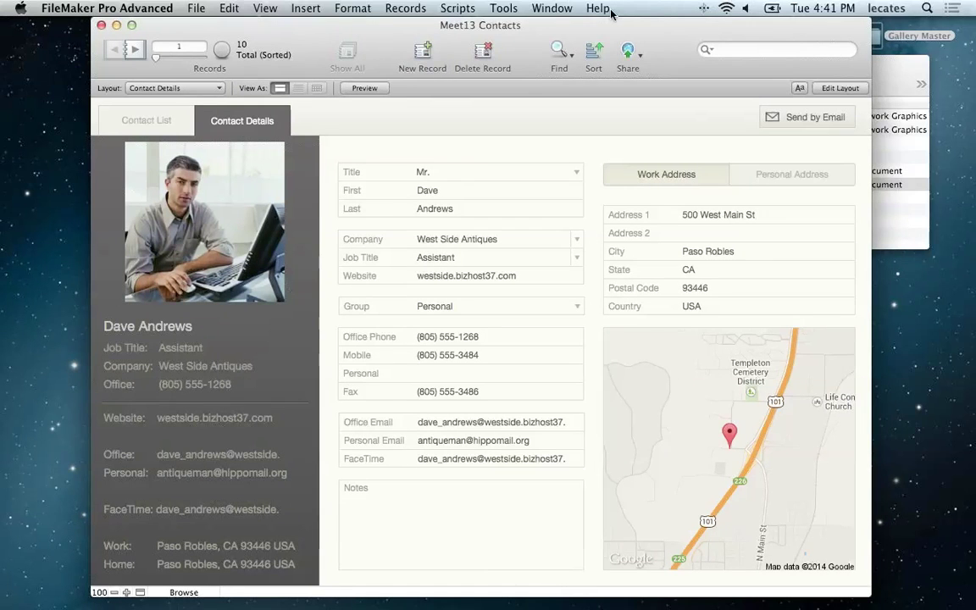
Step: Browse forward through the contact records to record 4, and return to record 1
{"action": "left_click", "coordinate": [133, 54]}
{"action": "left_click", "coordinate": [133, 54]}
{"action": "left_click", "coordinate": [133, 53]}
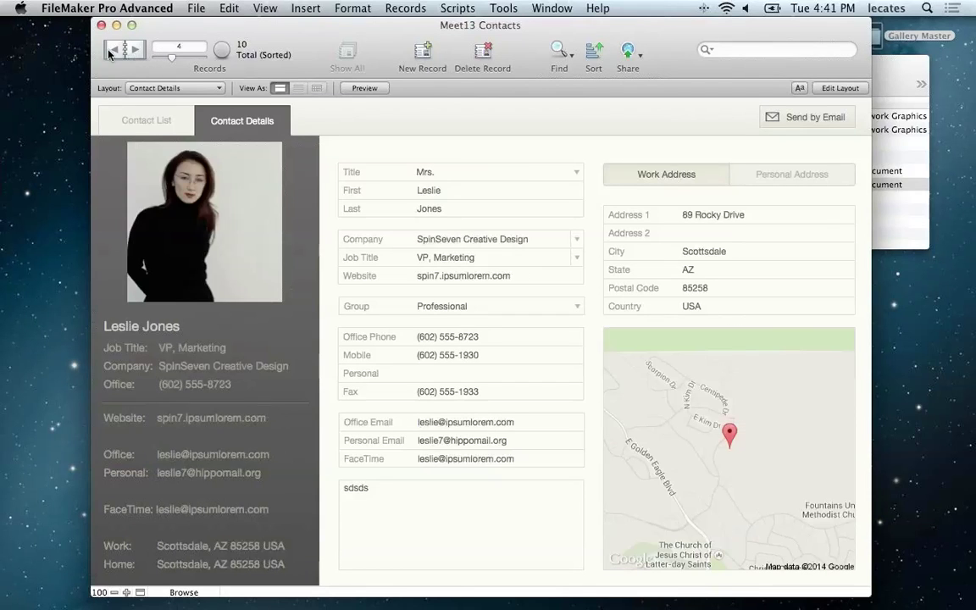
{"action": "left_click", "coordinate": [116, 50]}
{"action": "left_click", "coordinate": [117, 50]}
{"action": "left_click", "coordinate": [117, 51]}
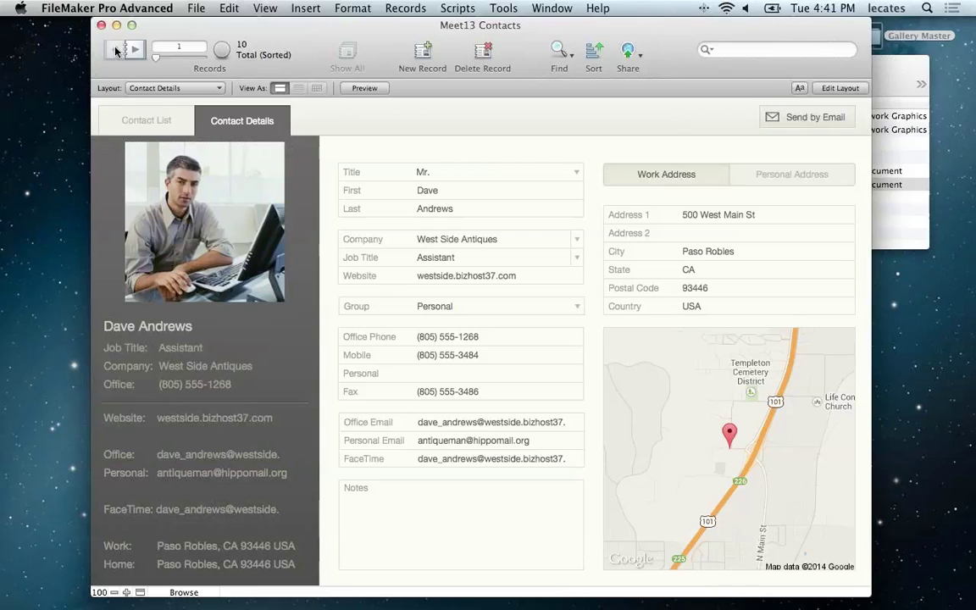
Step: Switch to the Contact Details | Web layout, and close the Meet13 Contacts database
{"action": "left_click", "coordinate": [172, 91]}
{"action": "mouse_move", "coordinate": [175, 89]}
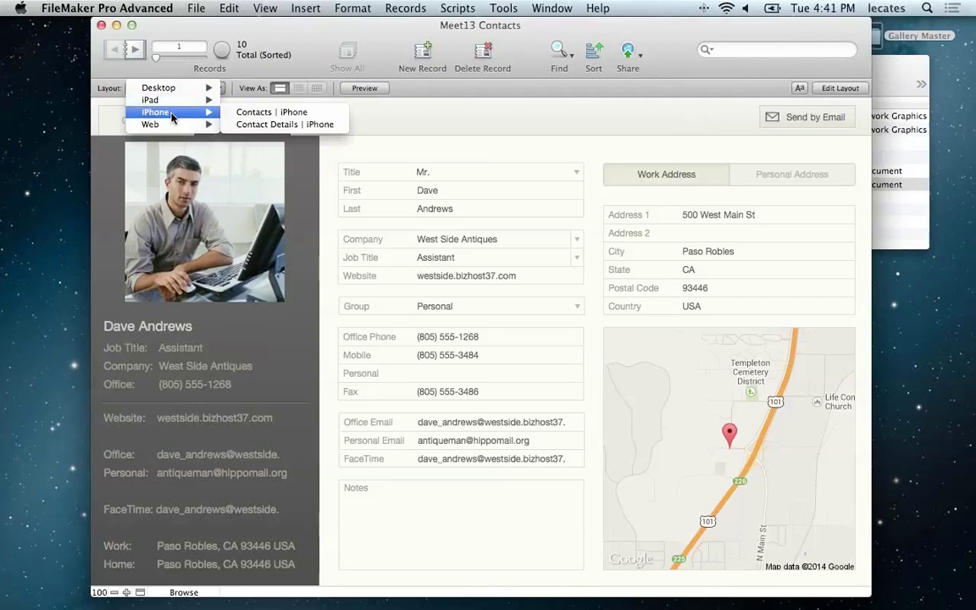
{"action": "mouse_move", "coordinate": [174, 126]}
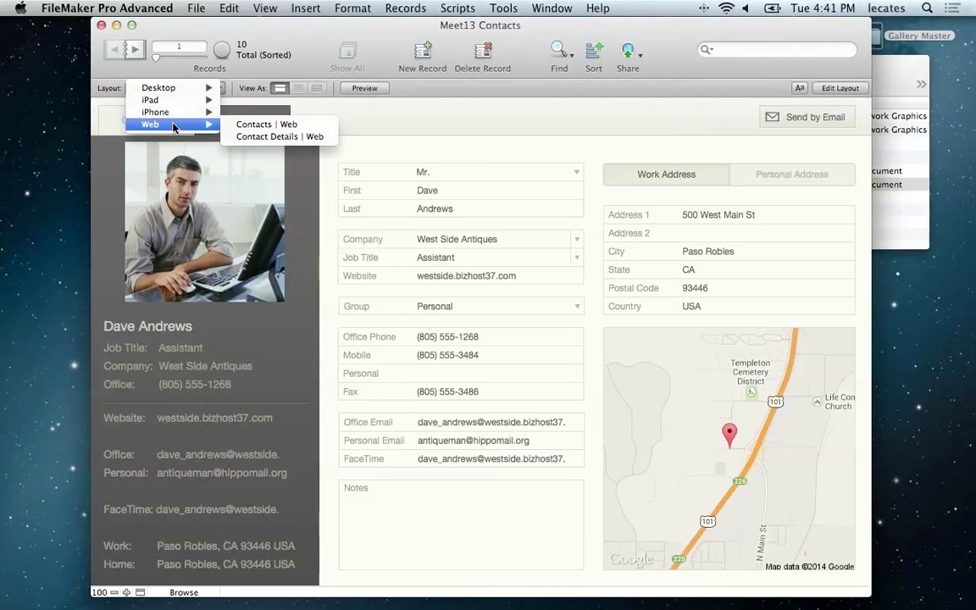
{"action": "left_click", "coordinate": [254, 136]}
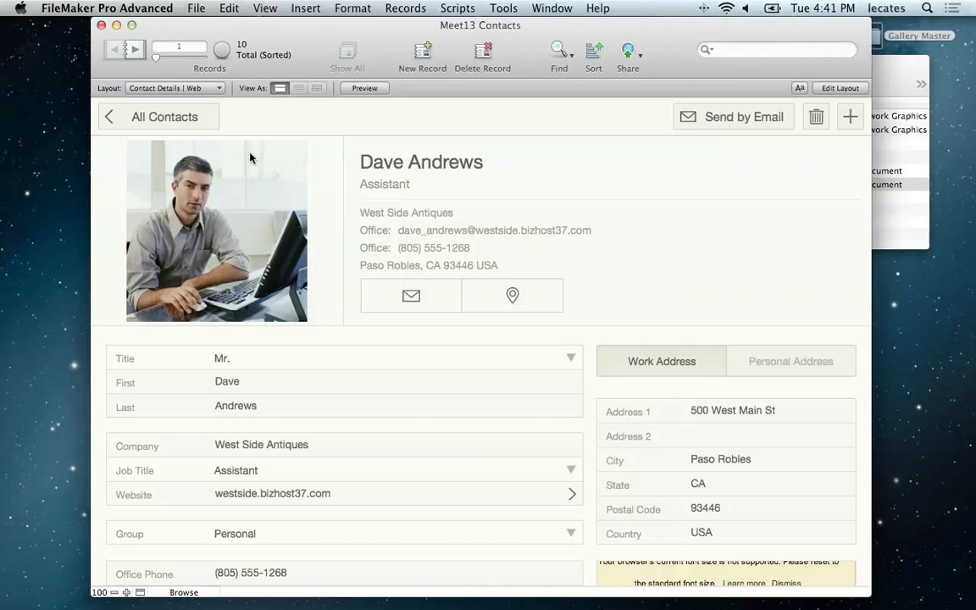
{"action": "key", "text": "super+w"}
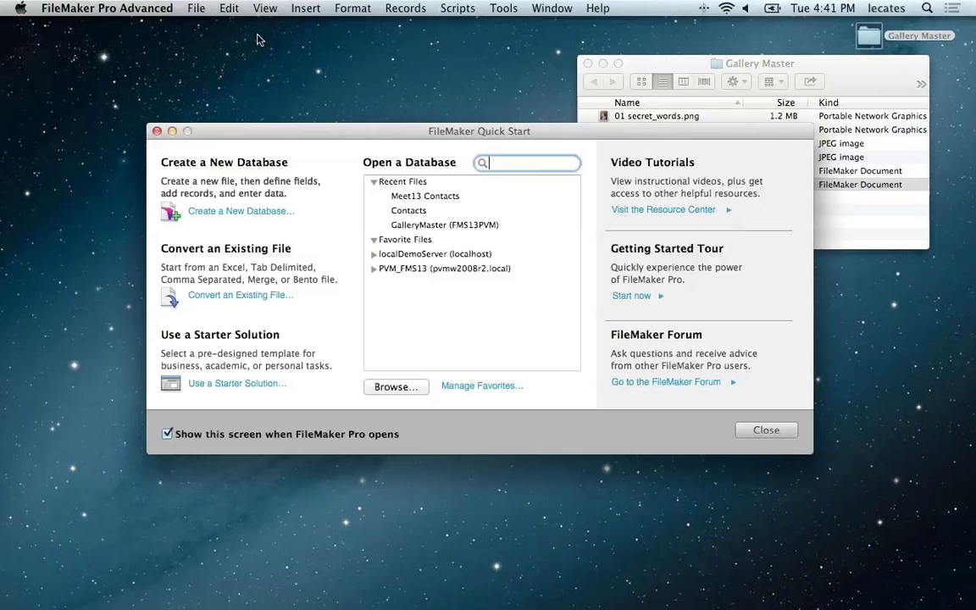
Step: Start an upload to FileMaker Server on the PVM_FMS13 host, signing in as Administrator with the Admin Console password
{"action": "left_click", "coordinate": [196, 8]}
{"action": "mouse_move", "coordinate": [246, 167]}
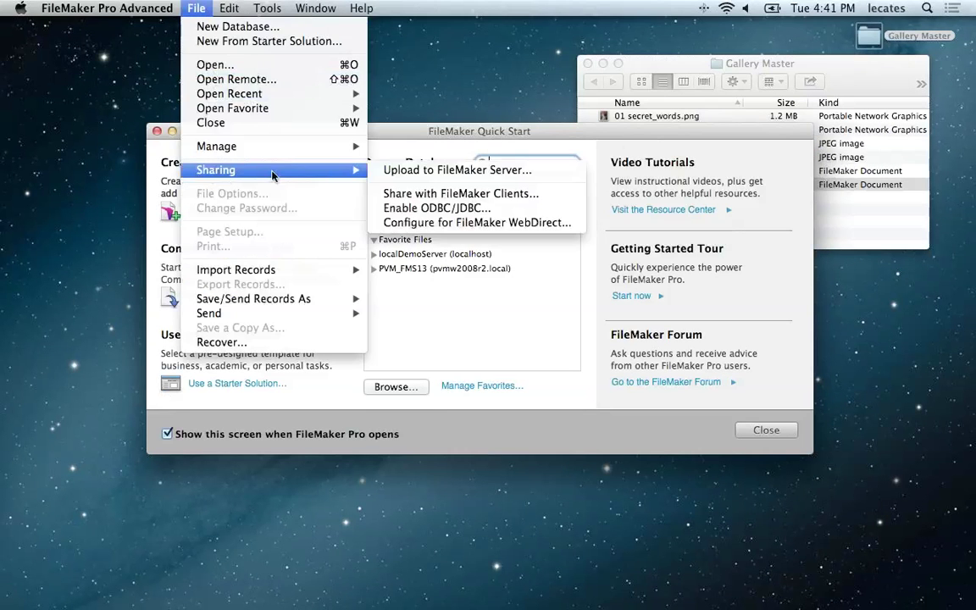
{"action": "left_click", "coordinate": [457, 173]}
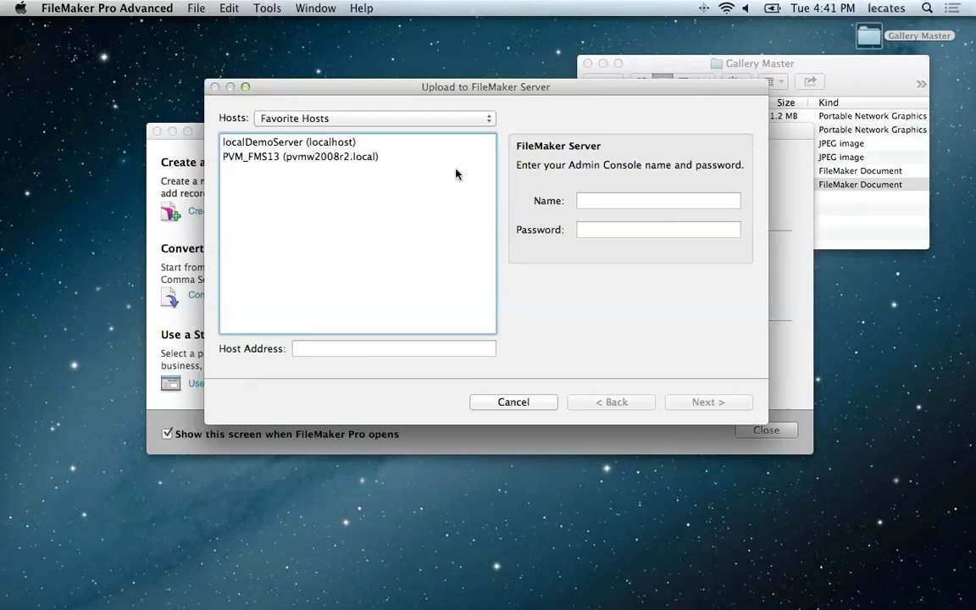
{"action": "left_click", "coordinate": [318, 158]}
{"action": "left_click", "coordinate": [649, 201]}
{"action": "type", "text": "Administrator"}
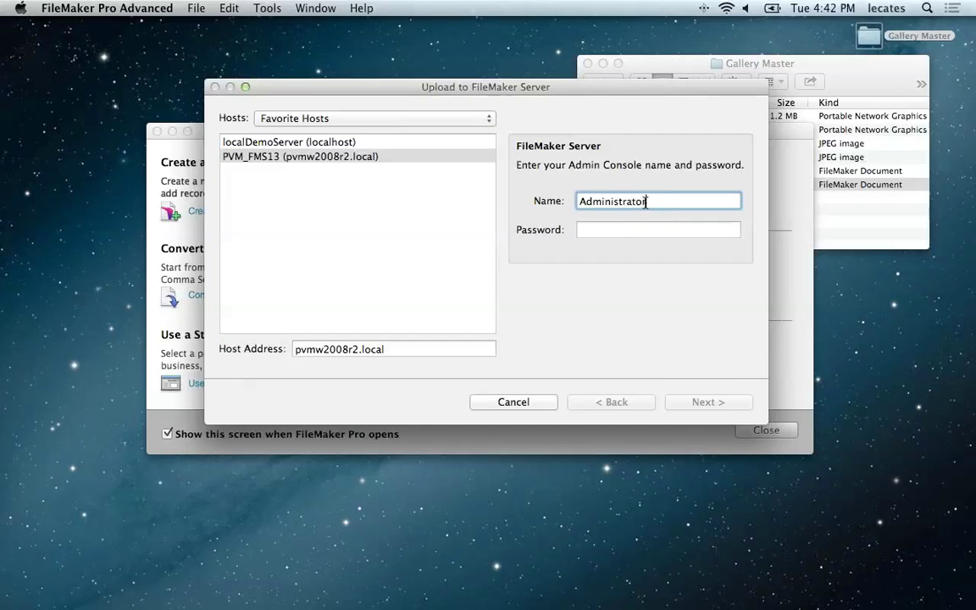
{"action": "key", "text": "Tab"}
{"action": "type", "text": "••••••••••"}
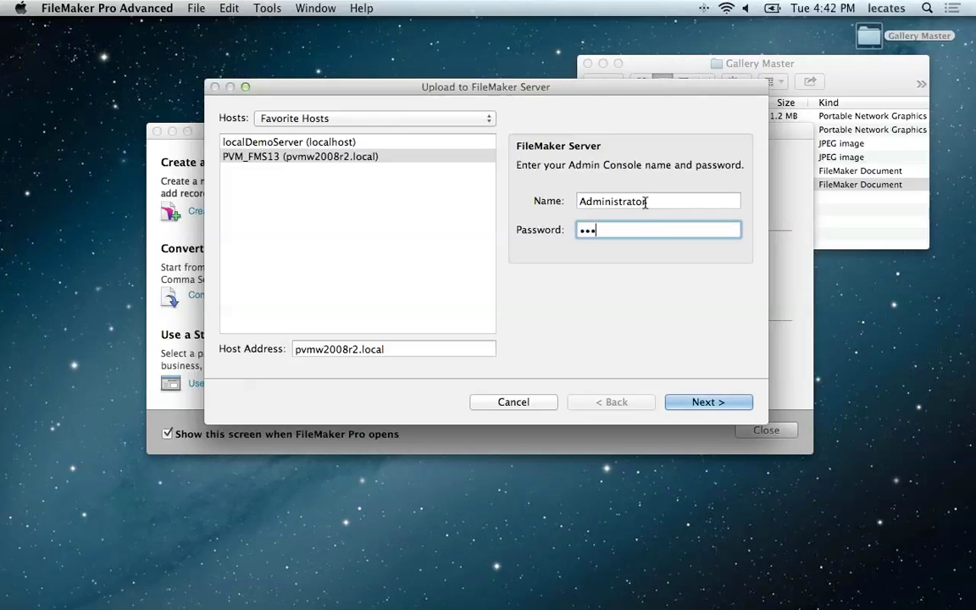
{"action": "type", "text": "•"}
{"action": "left_click", "coordinate": [727, 404]}
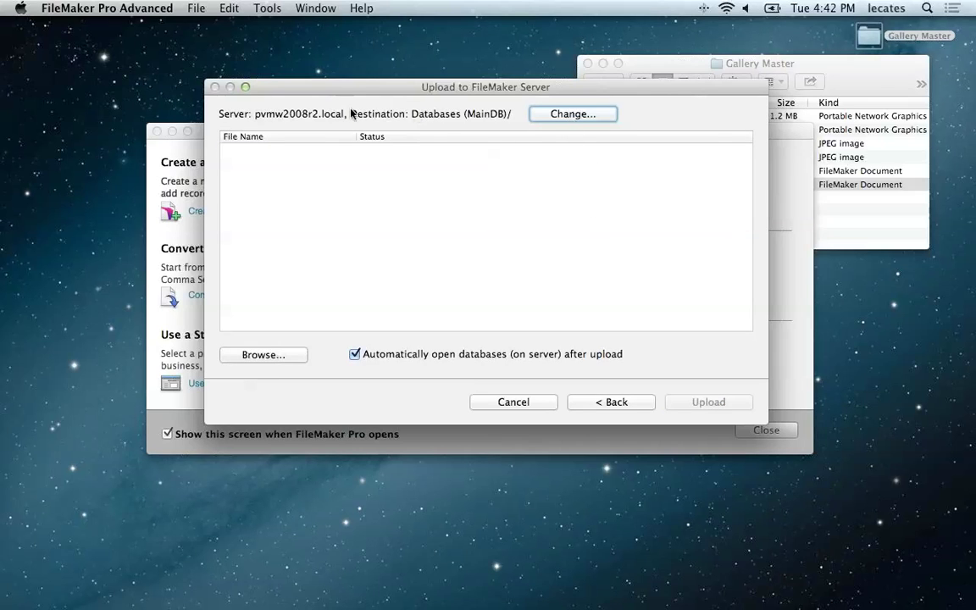
Step: Create a server folder named Meet FileMaker 13 and set it as the upload destination
{"action": "left_click", "coordinate": [573, 115]}
{"action": "left_click", "coordinate": [348, 166]}
{"action": "left_click", "coordinate": [381, 286]}
{"action": "type", "text": "Neet File"}
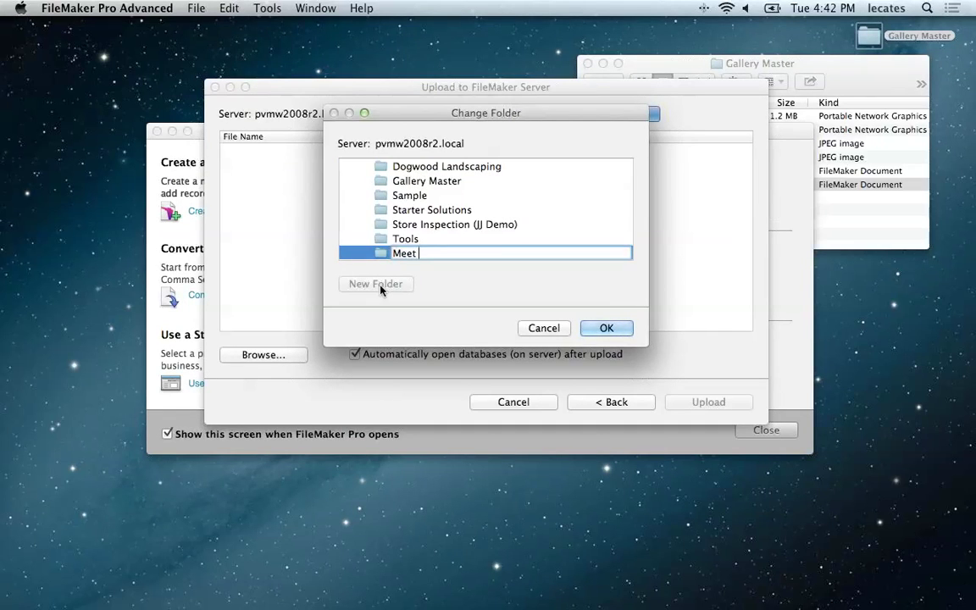
{"action": "type", "text": "Maker 13"}
{"action": "left_click", "coordinate": [606, 328]}
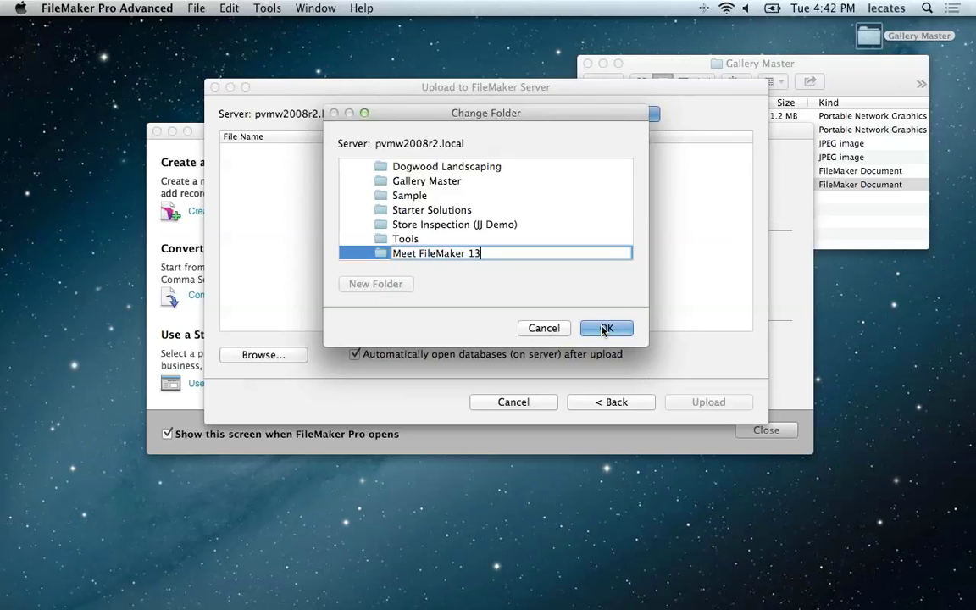
Step: Upload Meet13 Contacts.fmp12 from the Gallery Master folder to the server, and close the upload dialog and Quick Start window
{"action": "left_click", "coordinate": [294, 355]}
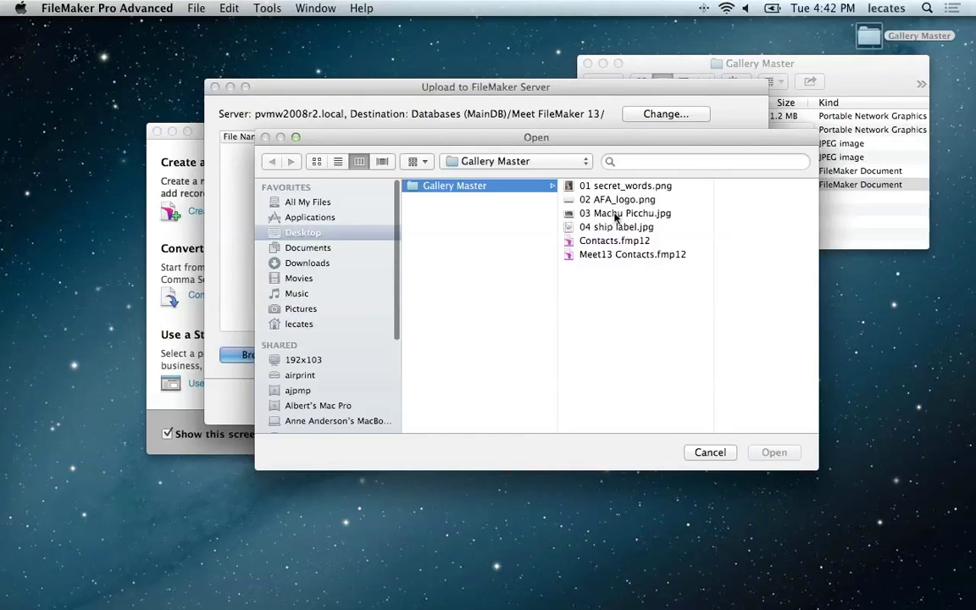
{"action": "left_click", "coordinate": [606, 254]}
{"action": "left_click", "coordinate": [773, 452]}
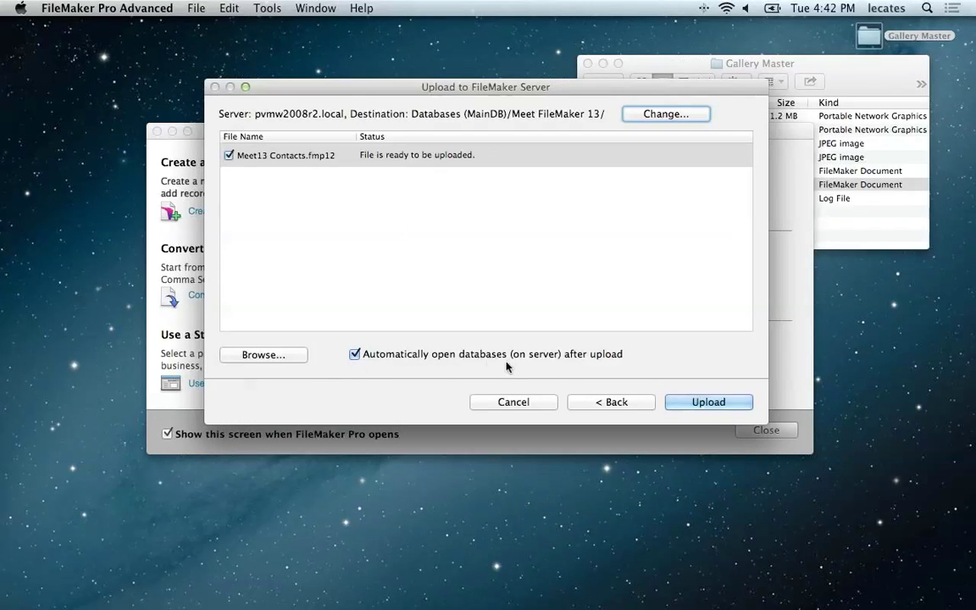
{"action": "left_click", "coordinate": [700, 404]}
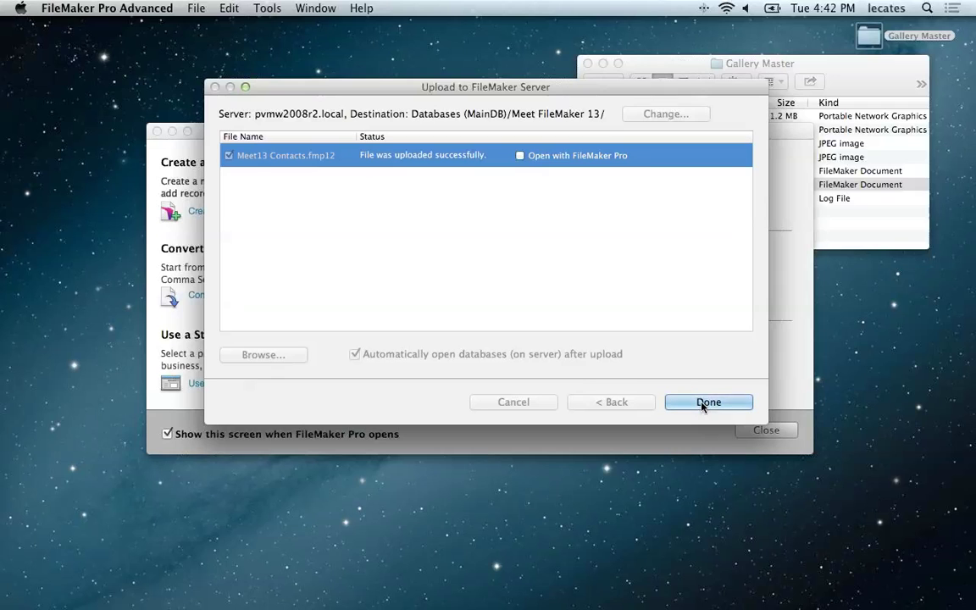
{"action": "left_click", "coordinate": [703, 403]}
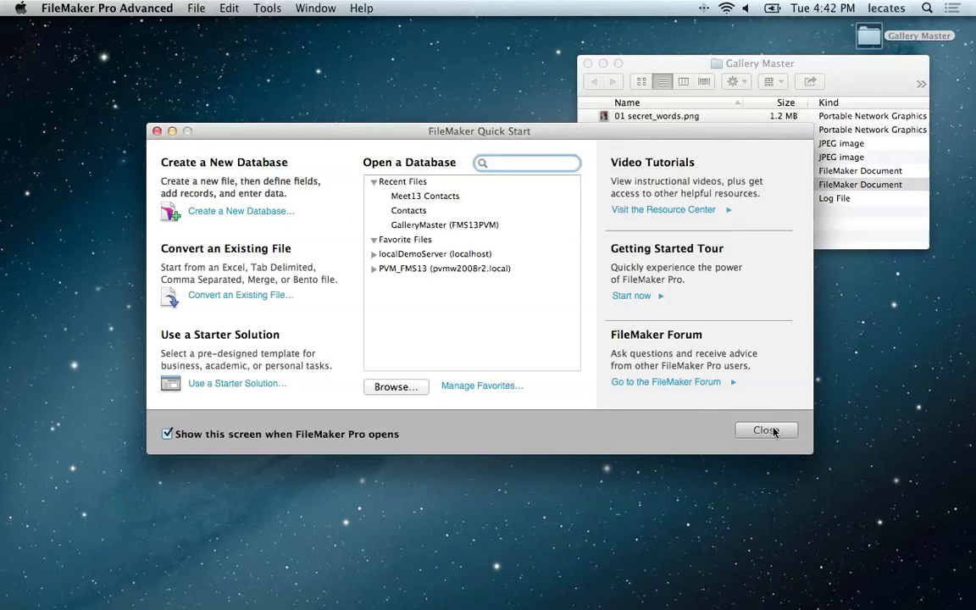
{"action": "left_click", "coordinate": [766, 430]}
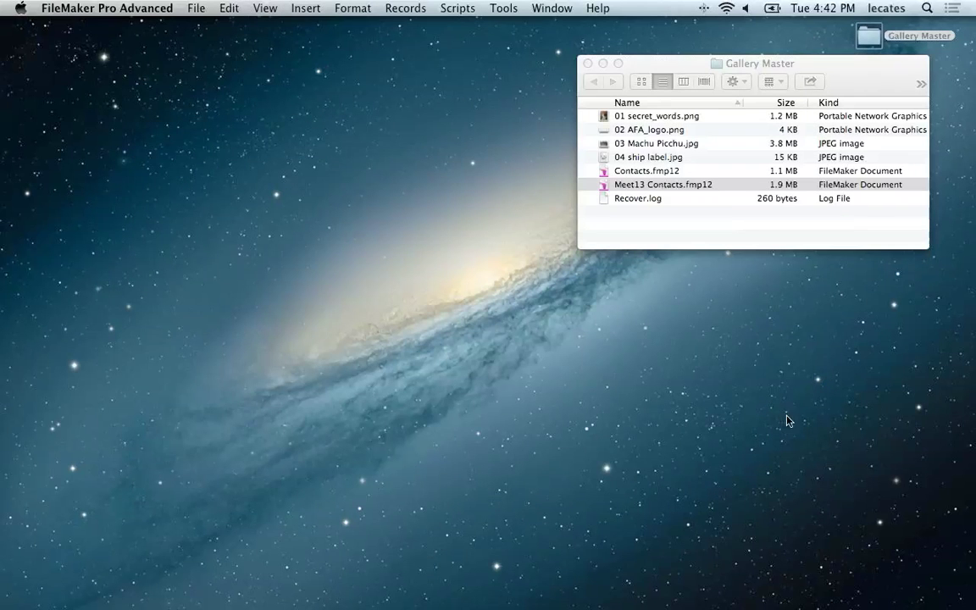
Step: Switch to Safari, open the bookmarked FileMaker Server Admin Console, and log in with the prefilled Administrator credentials
{"action": "mouse_move", "coordinate": [957, 222]}
{"action": "left_click", "coordinate": [955, 159]}
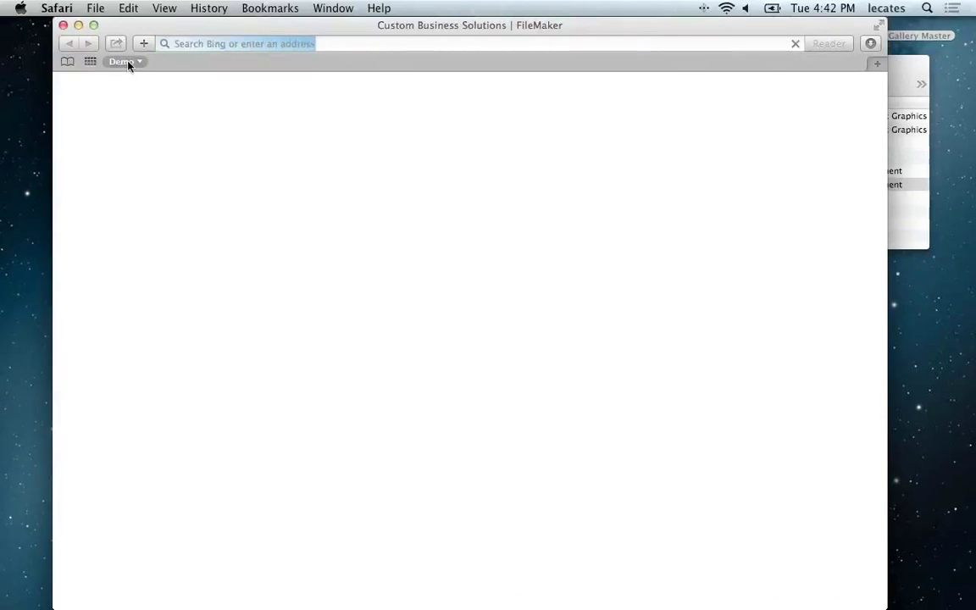
{"action": "left_click", "coordinate": [127, 63]}
{"action": "left_click", "coordinate": [153, 111]}
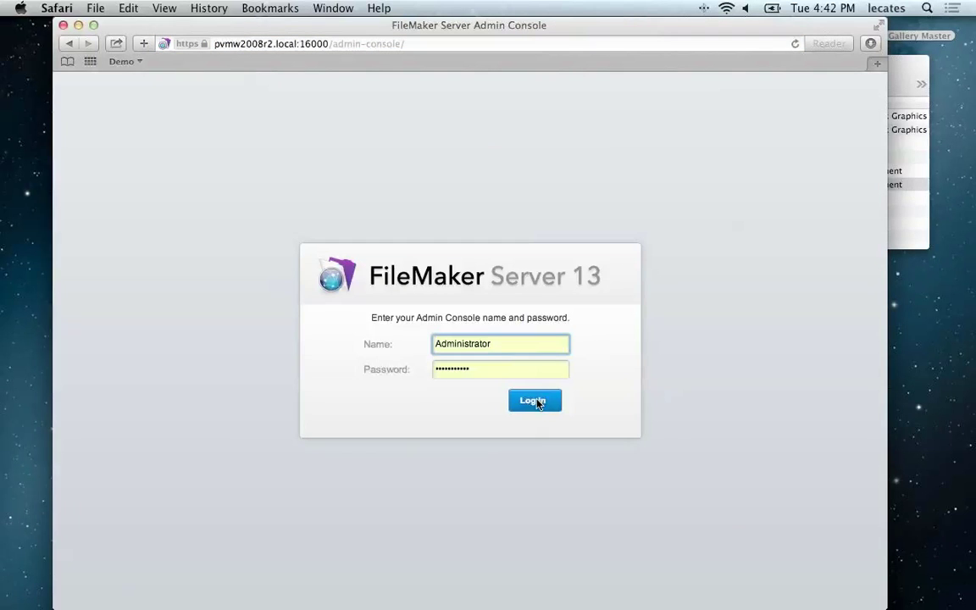
{"action": "left_click", "coordinate": [535, 401]}
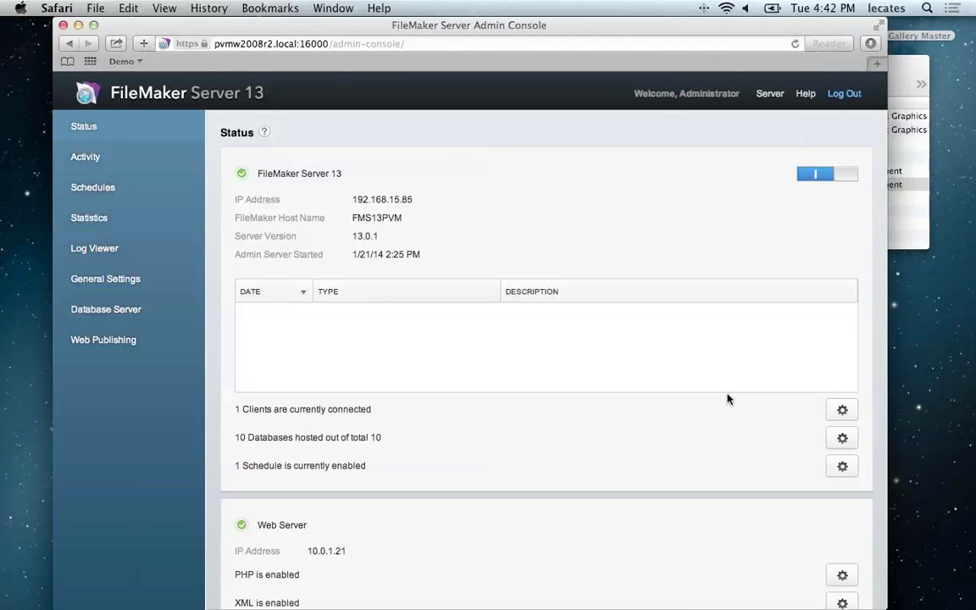
Step: Examine the server's Activity lists of hosted databases and connected clients, and select the Meet FileMaker 13 folder
{"action": "left_click", "coordinate": [88, 158]}
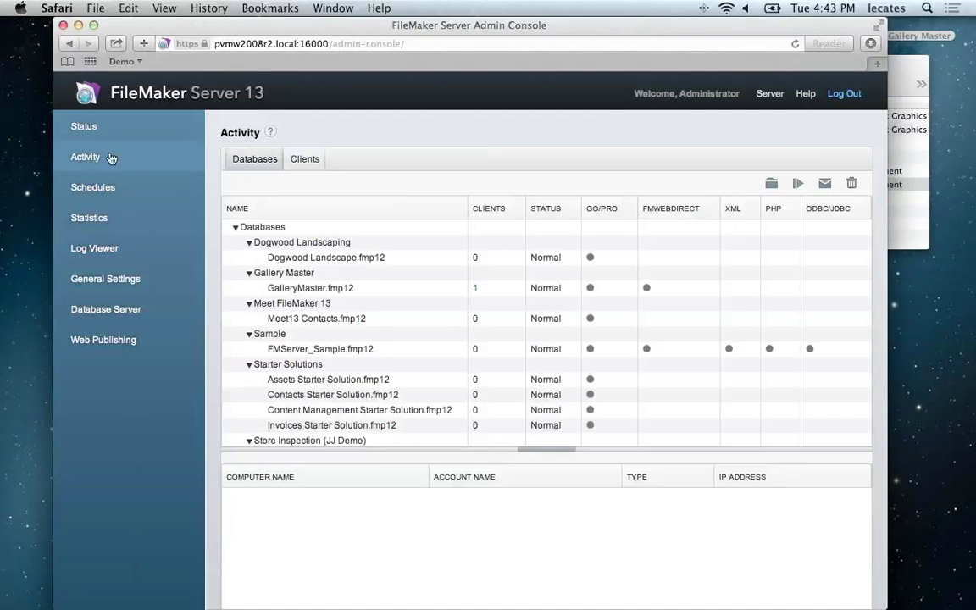
{"action": "left_click", "coordinate": [305, 162]}
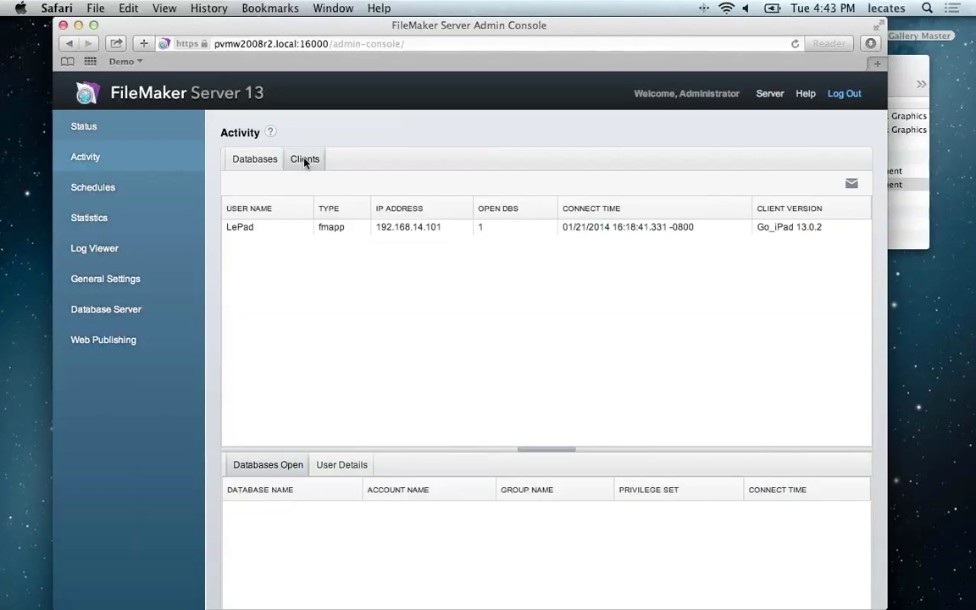
{"action": "left_click", "coordinate": [255, 159]}
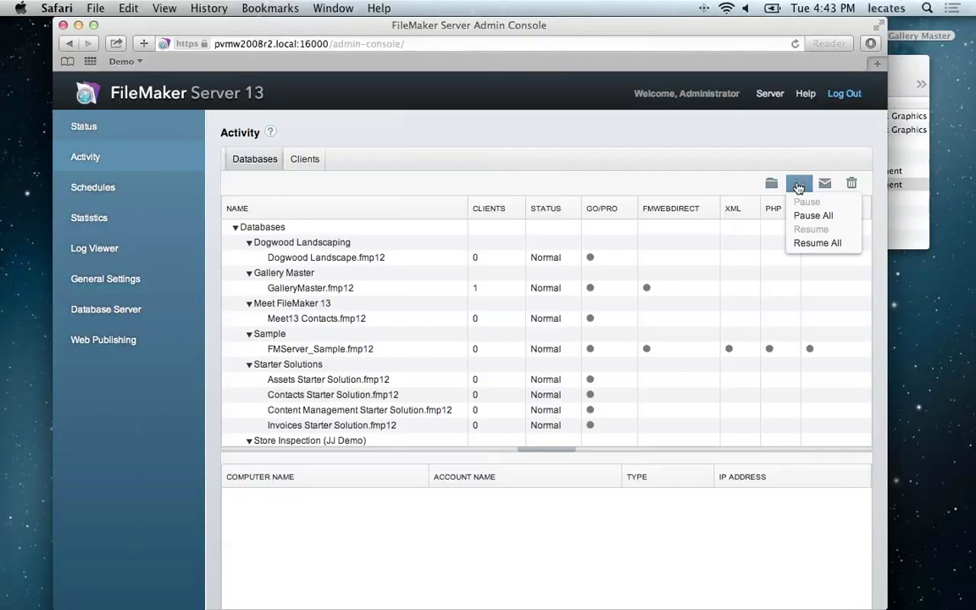
{"action": "mouse_move", "coordinate": [771, 183]}
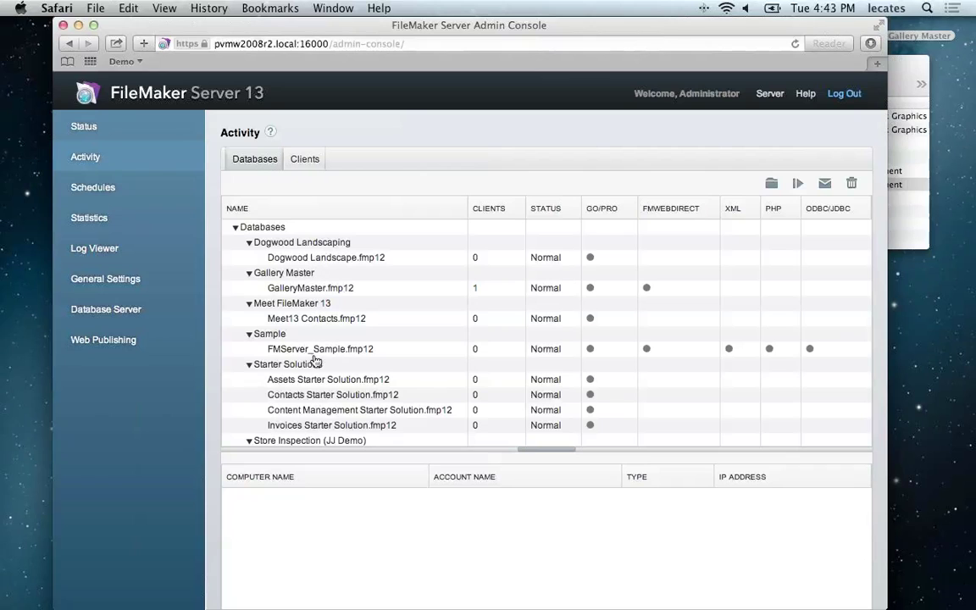
{"action": "left_click", "coordinate": [286, 307]}
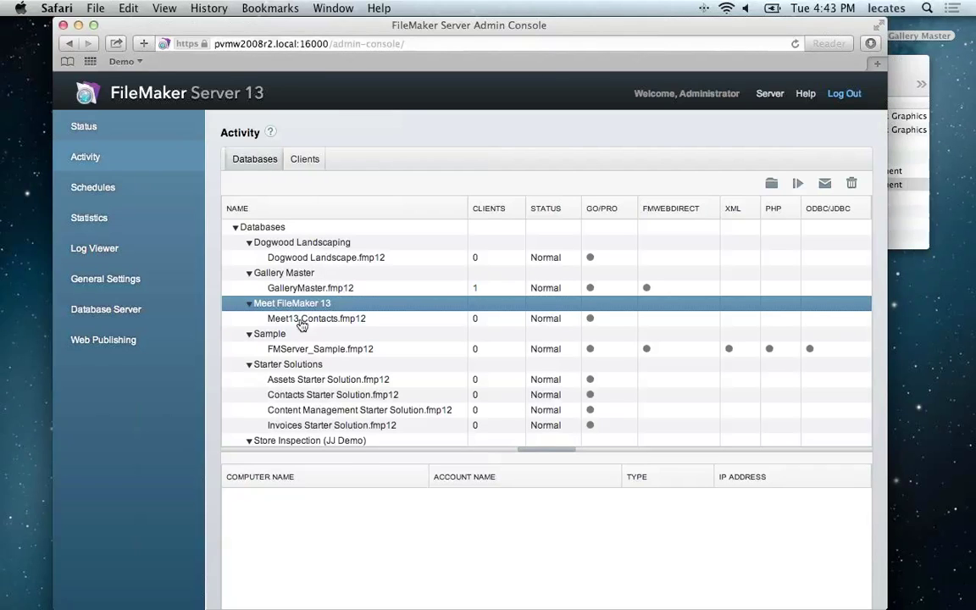
Step: Select Meet13 Contacts.fmp12 in the databases list, minimize the Admin Console window, and switch to FileMaker Pro Advanced
{"action": "left_click", "coordinate": [280, 319]}
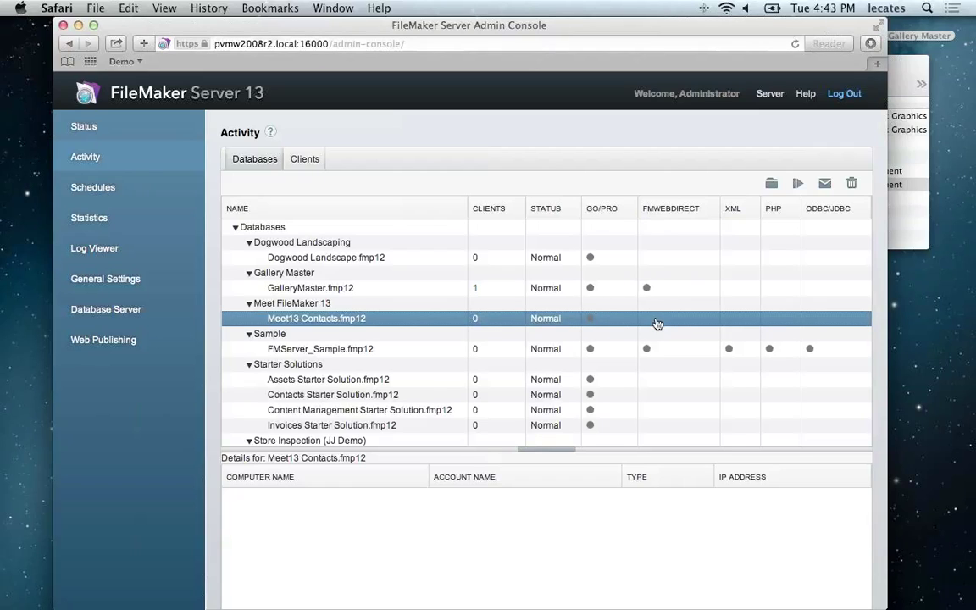
{"action": "left_click_drag", "start_coordinate": [580, 34], "coordinate": [617, 29]}
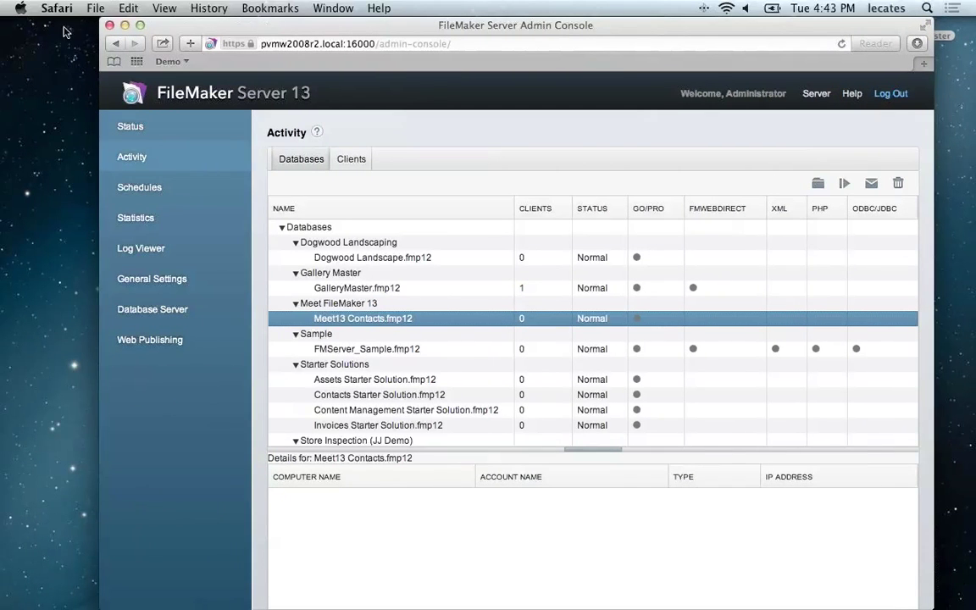
{"action": "left_click", "coordinate": [124, 26]}
{"action": "left_click", "coordinate": [949, 354]}
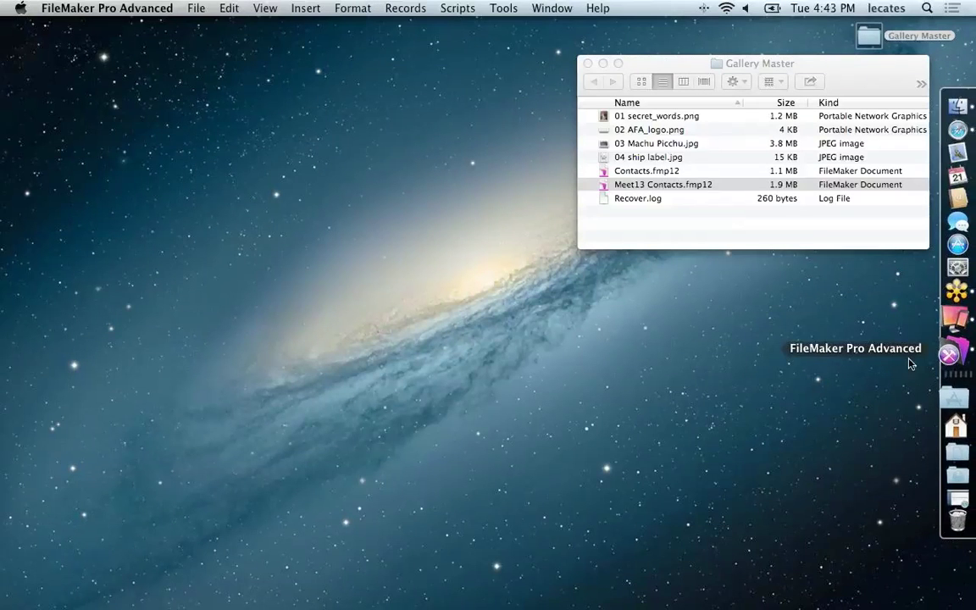
Step: Open the hosted Meet13 Contacts file remotely from the PVM_FMS13 host
{"action": "left_click", "coordinate": [186, 6]}
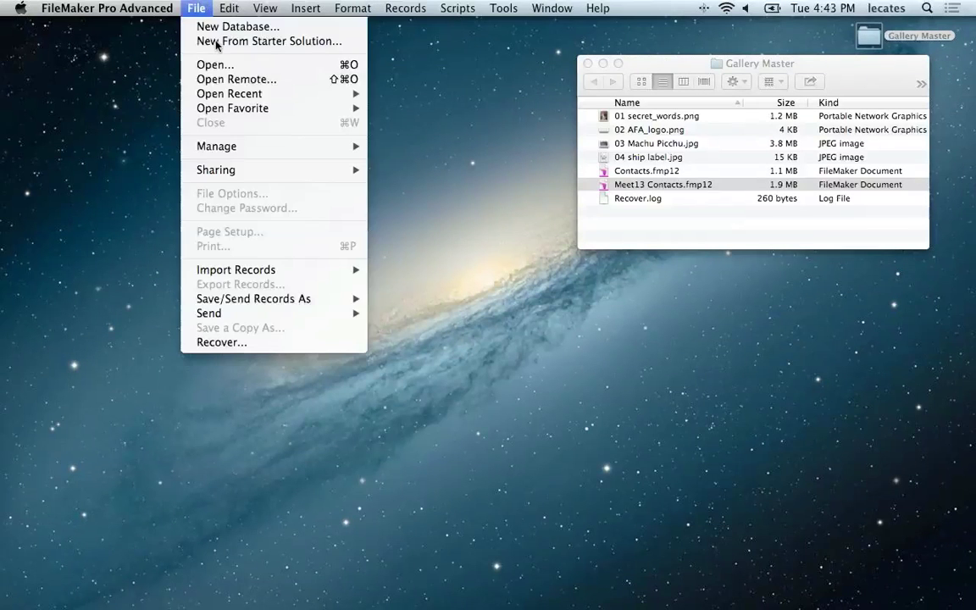
{"action": "left_click", "coordinate": [236, 81]}
{"action": "left_click", "coordinate": [342, 183]}
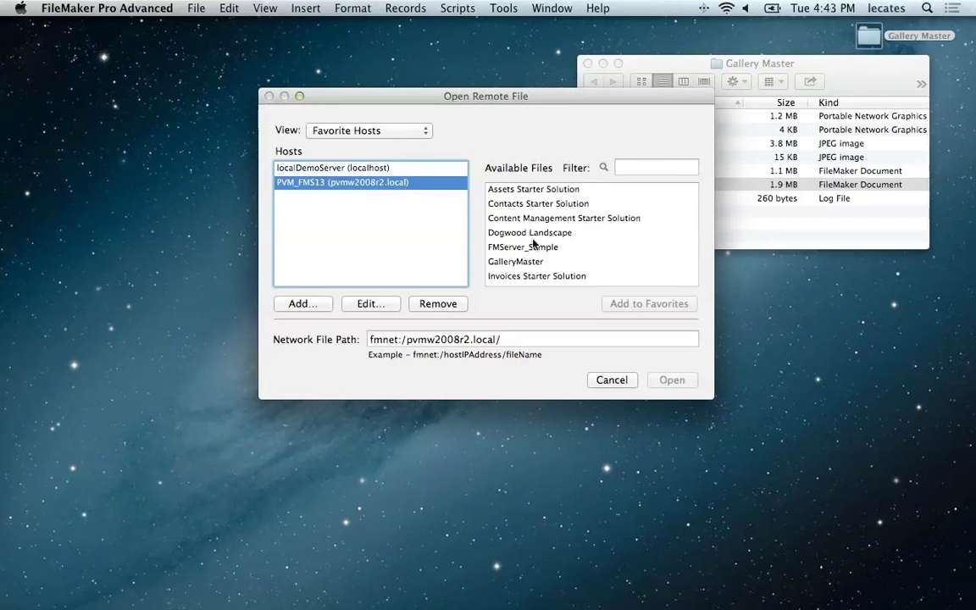
{"action": "scroll", "coordinate": [556, 263], "scroll_direction": "down", "scroll_amount": 3}
{"action": "left_click", "coordinate": [543, 252]}
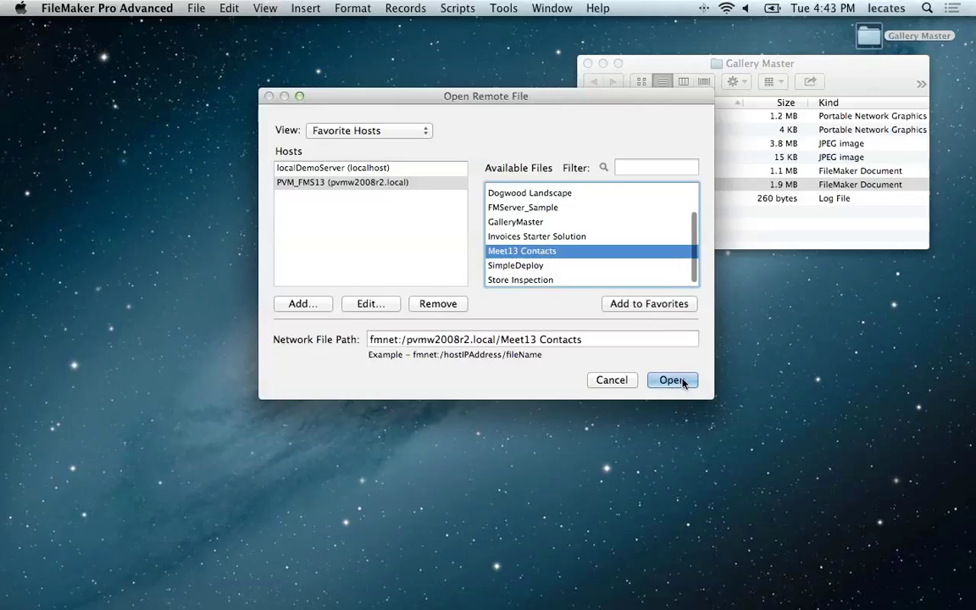
{"action": "left_click", "coordinate": [672, 380]}
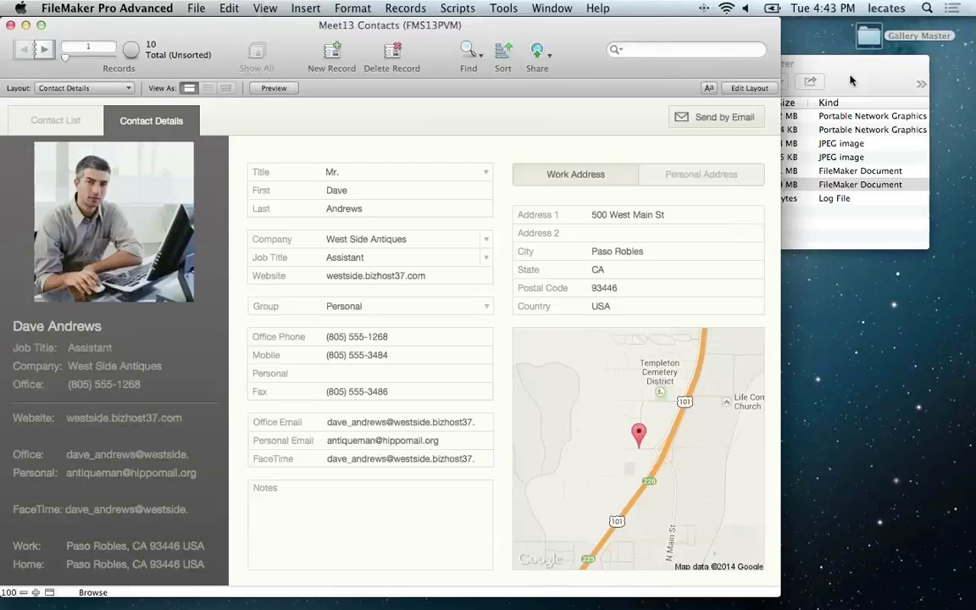
Step: Minimize the Gallery Master folder window and reposition the Meet13 Contacts window on the desktop
{"action": "left_click", "coordinate": [829, 81]}
{"action": "left_click", "coordinate": [602, 63]}
{"action": "left_click", "coordinate": [540, 32]}
{"action": "left_click_drag", "start_coordinate": [598, 32], "coordinate": [643, 32]}
Step: Configure FileMaker WebDirect access to Meet13 Contacts for all users
{"action": "left_click", "coordinate": [196, 8]}
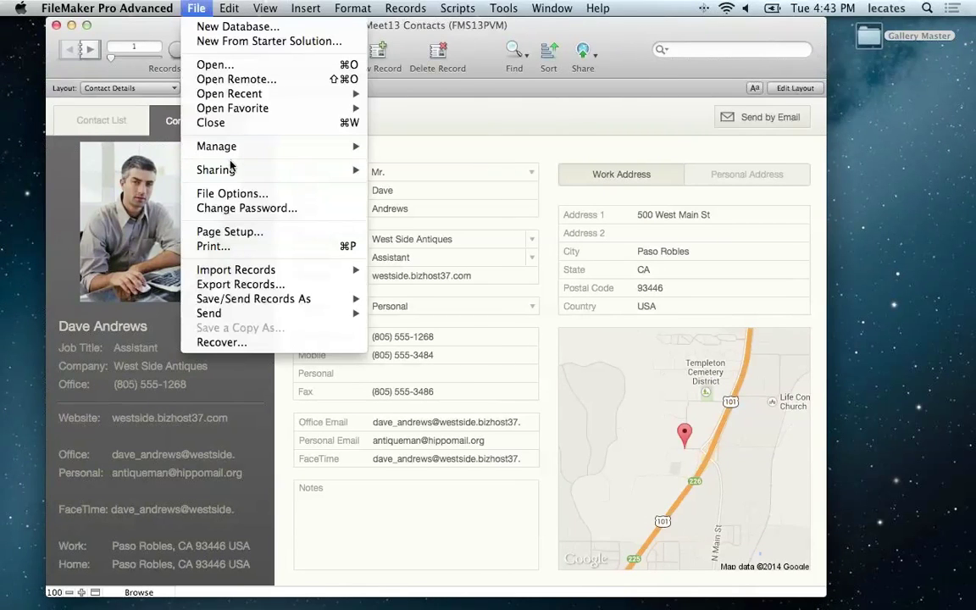
{"action": "mouse_move", "coordinate": [231, 171]}
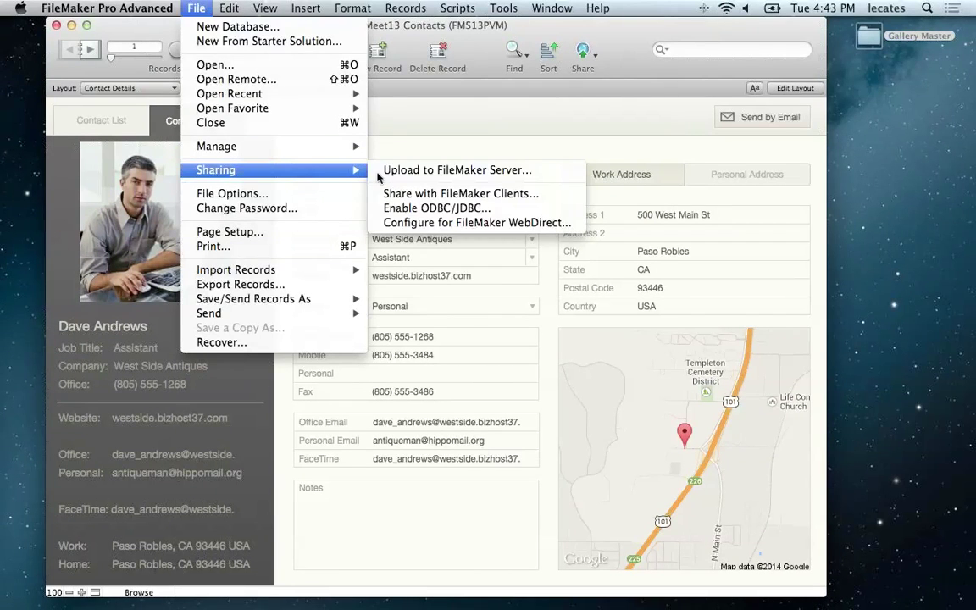
{"action": "left_click", "coordinate": [506, 224]}
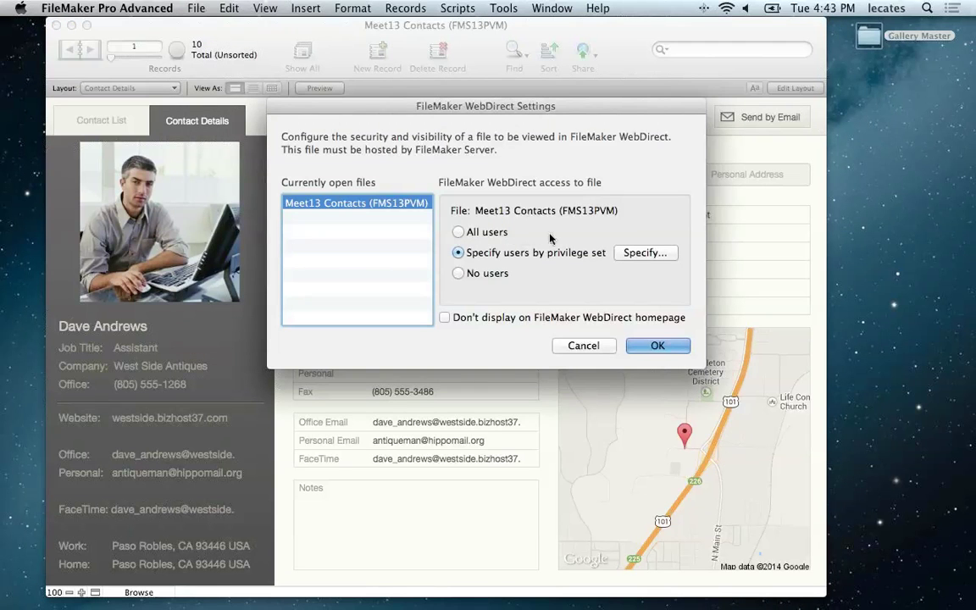
{"action": "left_click", "coordinate": [458, 233]}
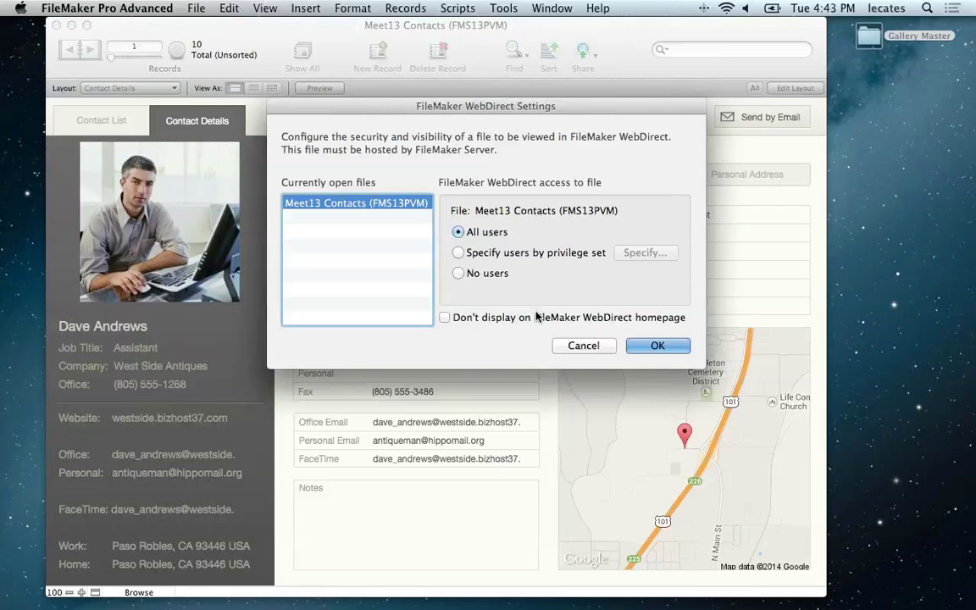
{"action": "left_click", "coordinate": [659, 348]}
{"action": "left_click", "coordinate": [659, 346]}
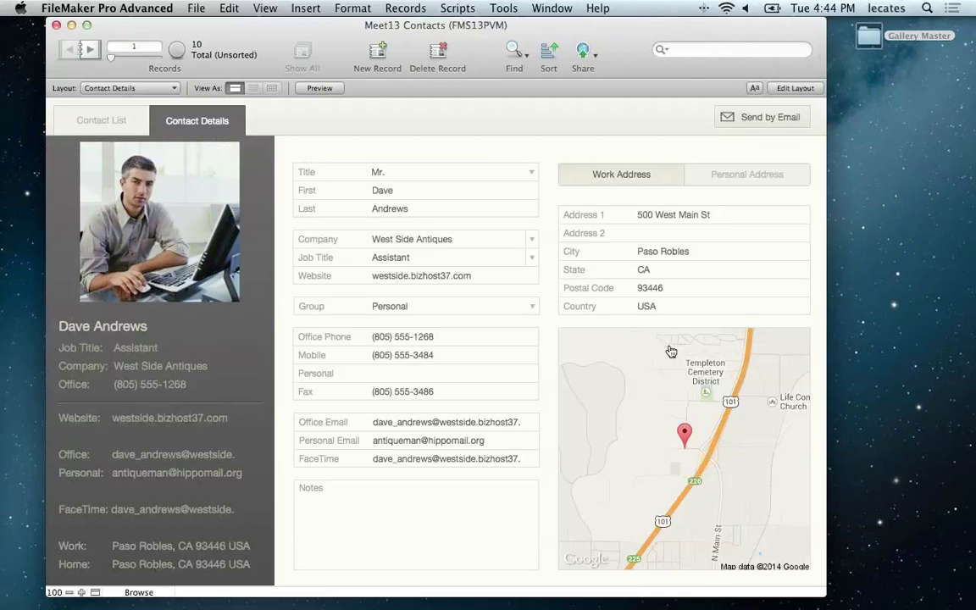
Step: Switch to Safari and load the PVM FMS13 WebDirect bookmark in a new tab, moving the browser window aside
{"action": "mouse_move", "coordinate": [974, 157]}
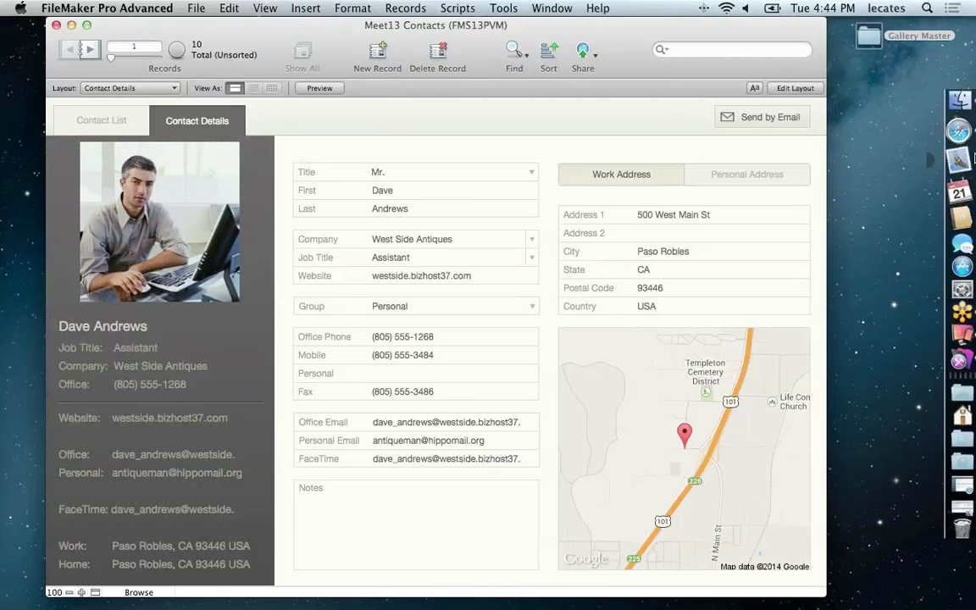
{"action": "left_click", "coordinate": [960, 131]}
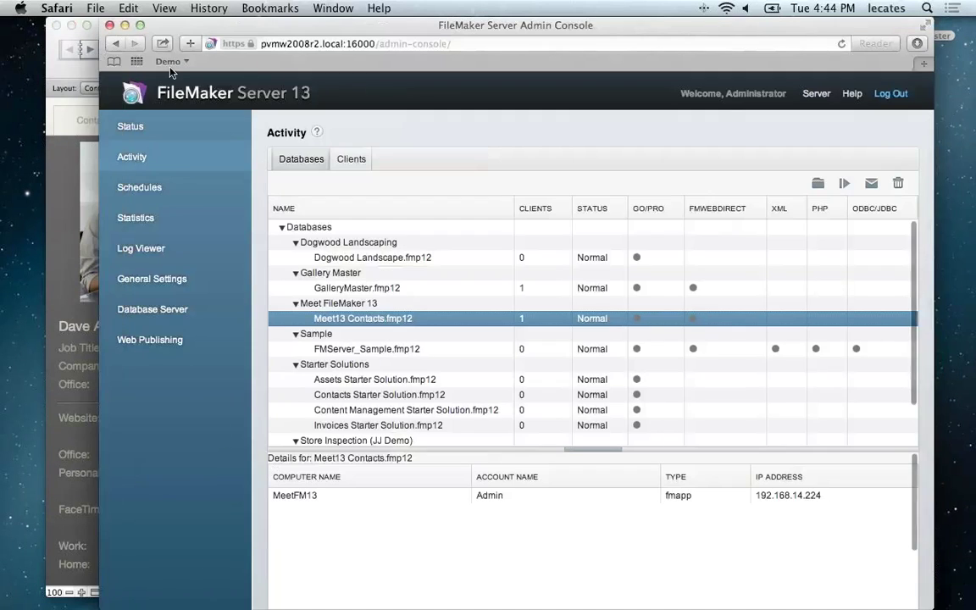
{"action": "left_click", "coordinate": [95, 8]}
{"action": "left_click", "coordinate": [127, 37]}
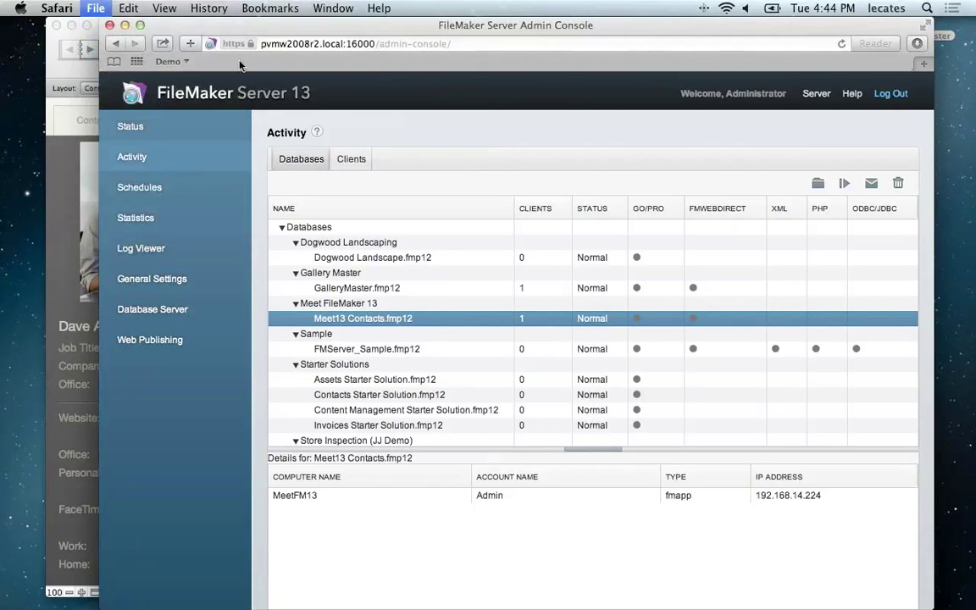
{"action": "left_click", "coordinate": [168, 61]}
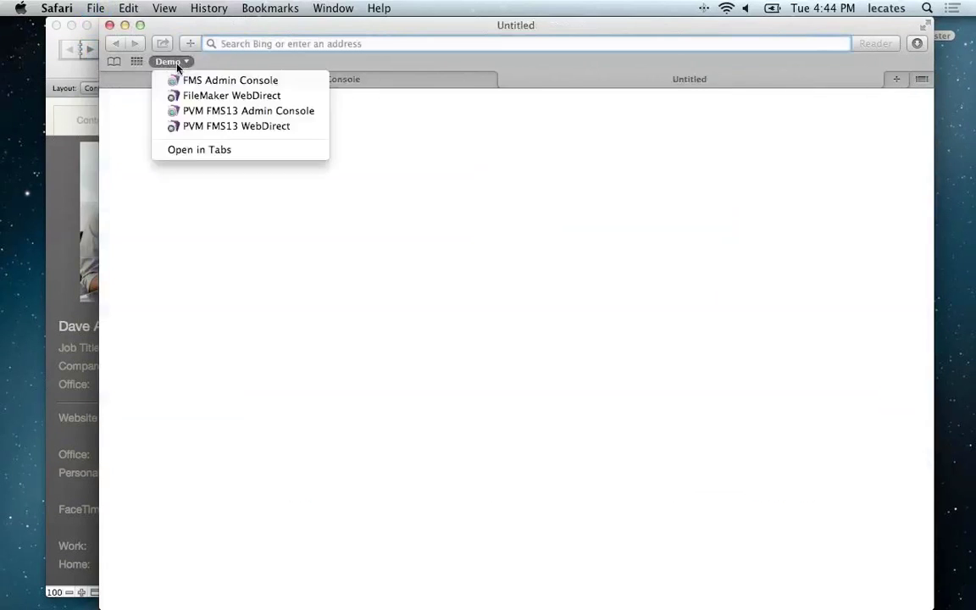
{"action": "left_click", "coordinate": [201, 127]}
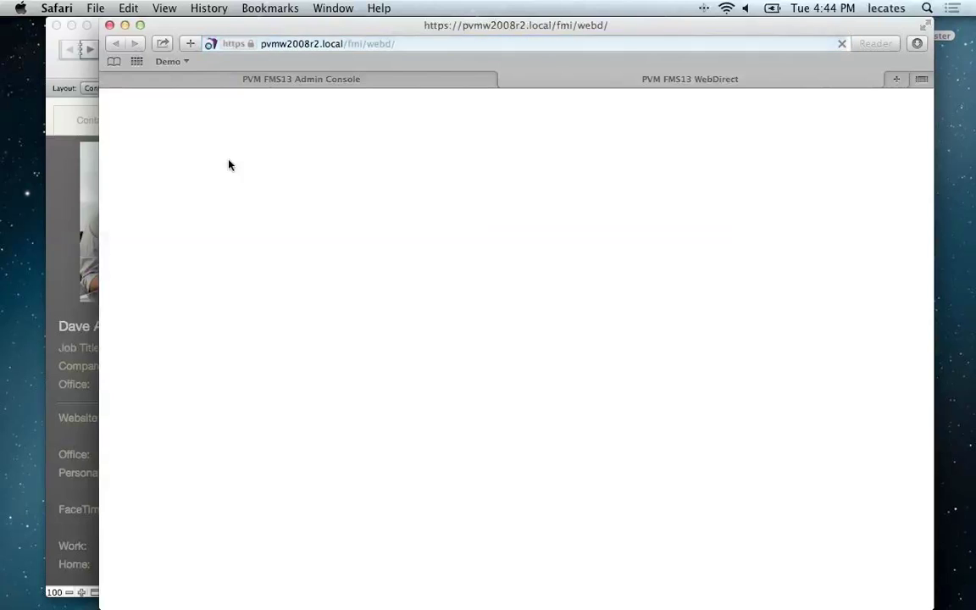
{"action": "left_click_drag", "start_coordinate": [344, 31], "coordinate": [374, 23]}
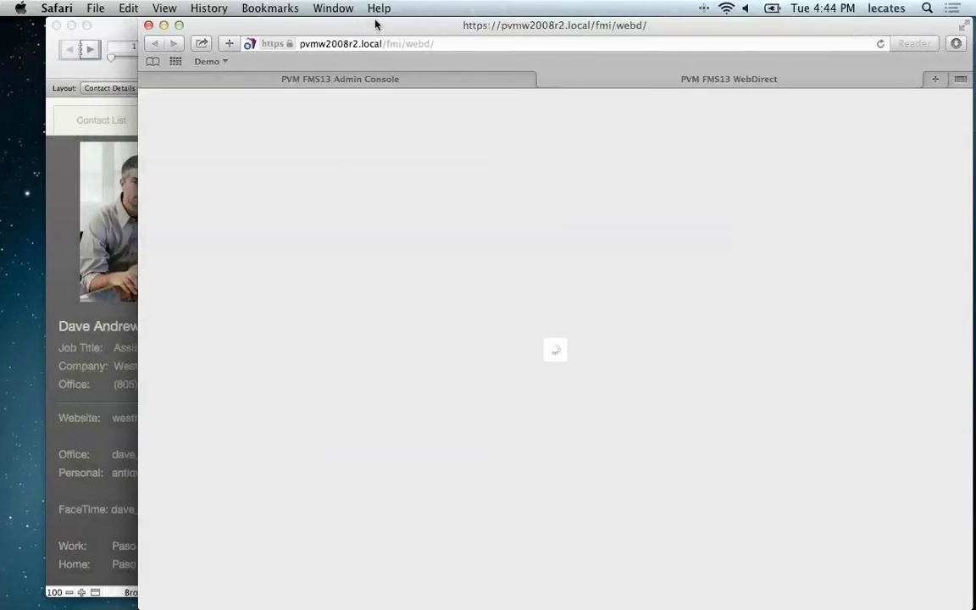
Step: Return to the Meet13 Contacts window in FileMaker Pro and switch it to the Contact Details | Web layout
{"action": "left_click", "coordinate": [114, 30]}
{"action": "left_click_drag", "start_coordinate": [114, 29], "coordinate": [68, 27]}
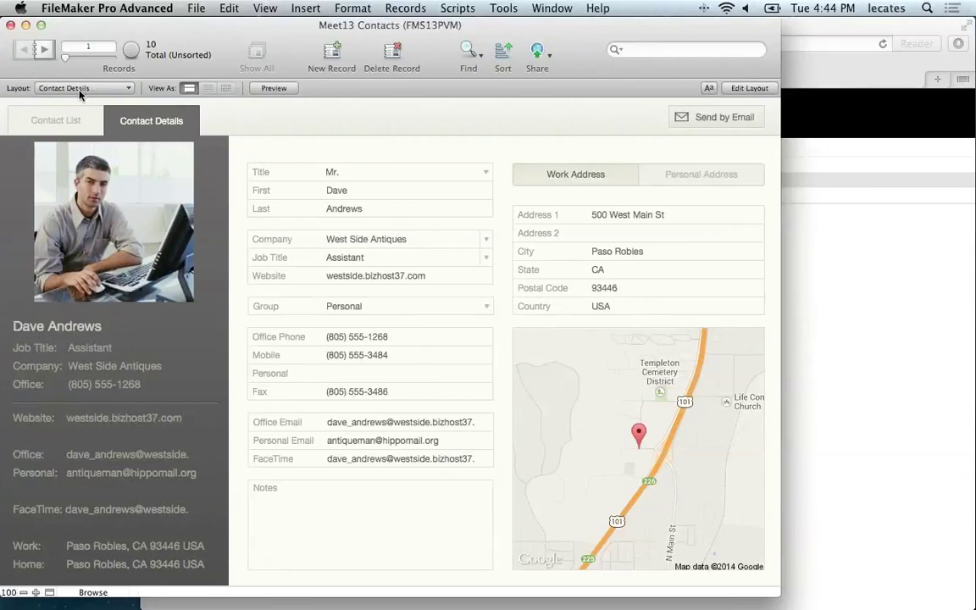
{"action": "left_click", "coordinate": [81, 88]}
{"action": "mouse_move", "coordinate": [77, 126]}
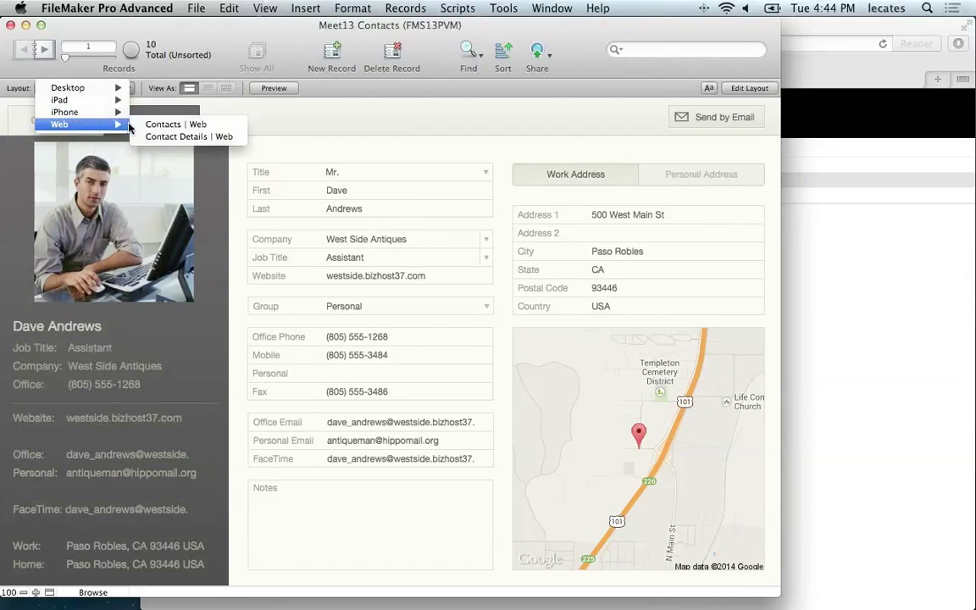
{"action": "left_click", "coordinate": [183, 136]}
Step: Open Meet13 Contacts from the WebDirect database list in Safari and arrange its window beside FileMaker Pro for comparison
{"action": "left_click", "coordinate": [872, 31]}
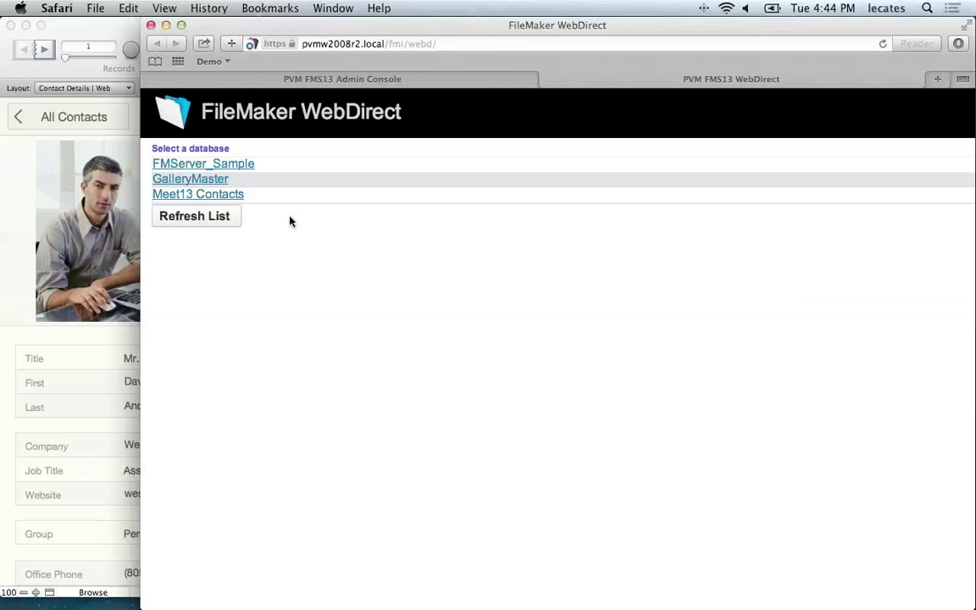
{"action": "left_click", "coordinate": [214, 197]}
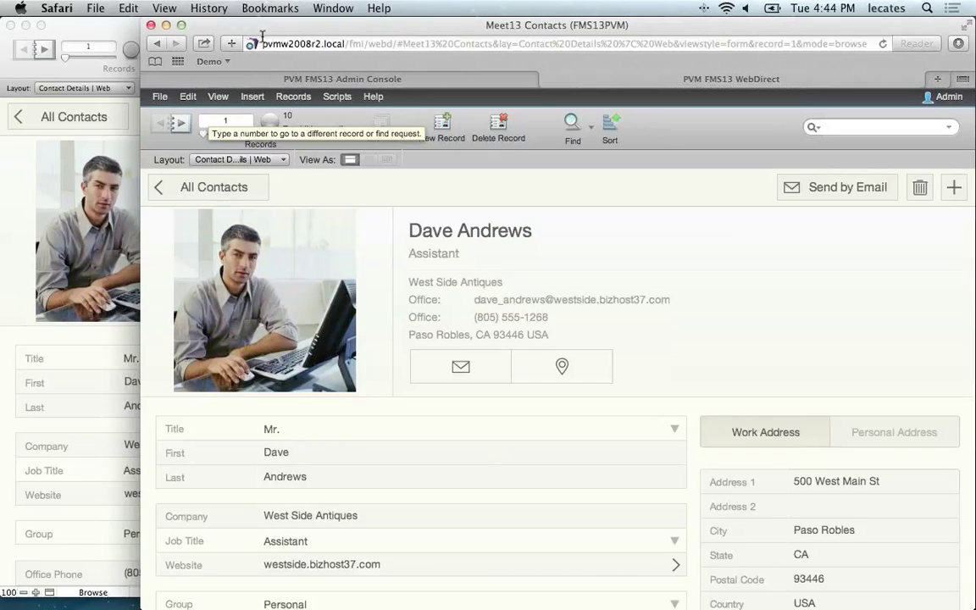
{"action": "left_click_drag", "start_coordinate": [239, 30], "coordinate": [366, 30]}
{"action": "left_click_drag", "start_coordinate": [196, 41], "coordinate": [218, 112]}
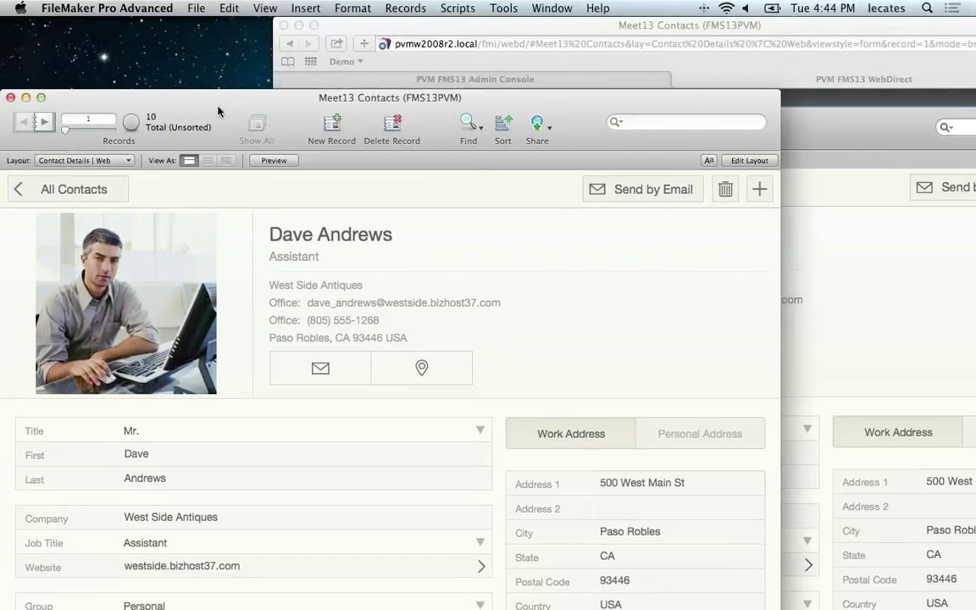
{"action": "left_click", "coordinate": [502, 25]}
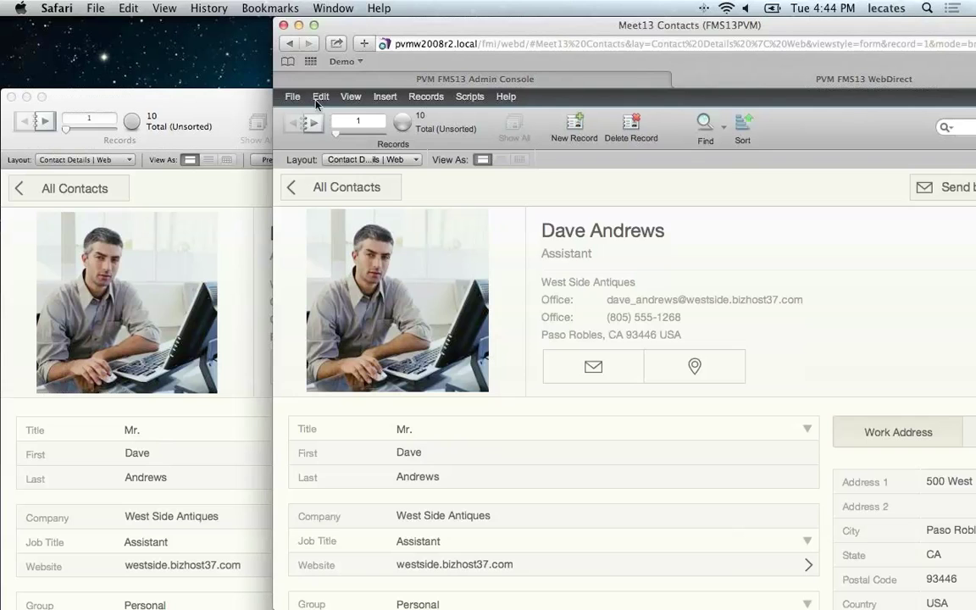
{"action": "left_click_drag", "start_coordinate": [359, 30], "coordinate": [227, 28]}
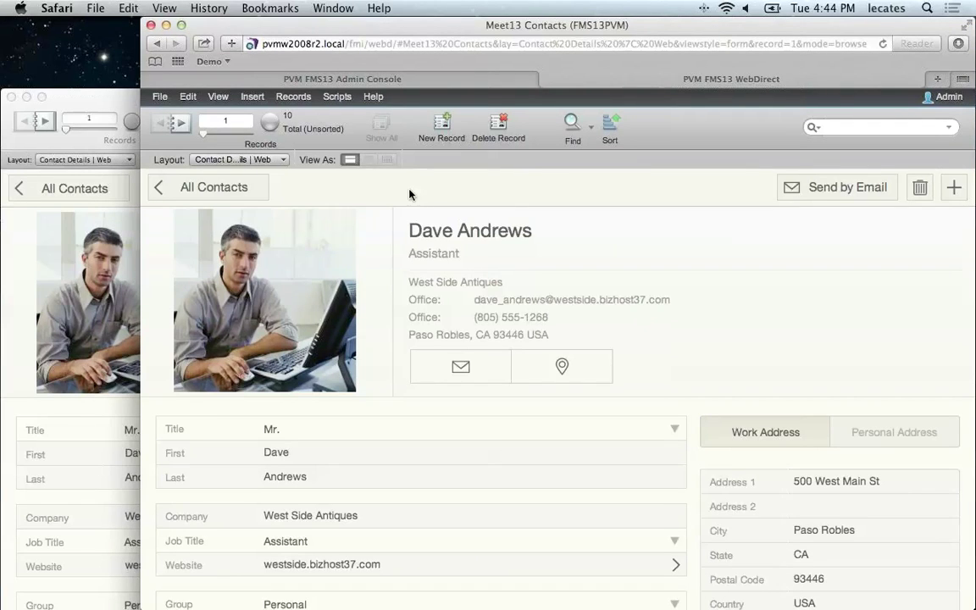
Step: Browse the WebDirect contacts forward to record 4, and quick-find the first contact by the opening letters of the first name
{"action": "left_click", "coordinate": [180, 125]}
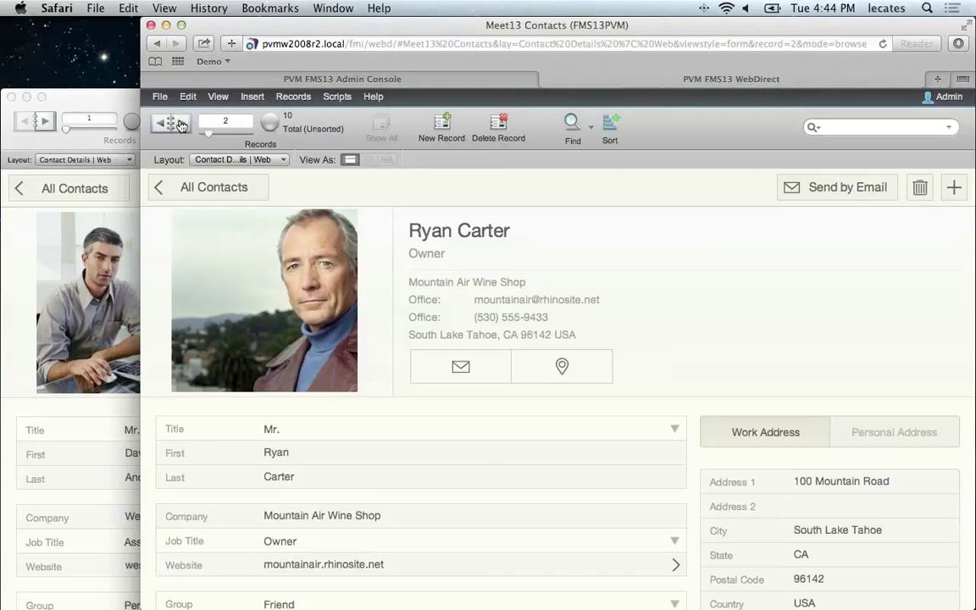
{"action": "left_click", "coordinate": [181, 126]}
{"action": "left_click", "coordinate": [181, 126]}
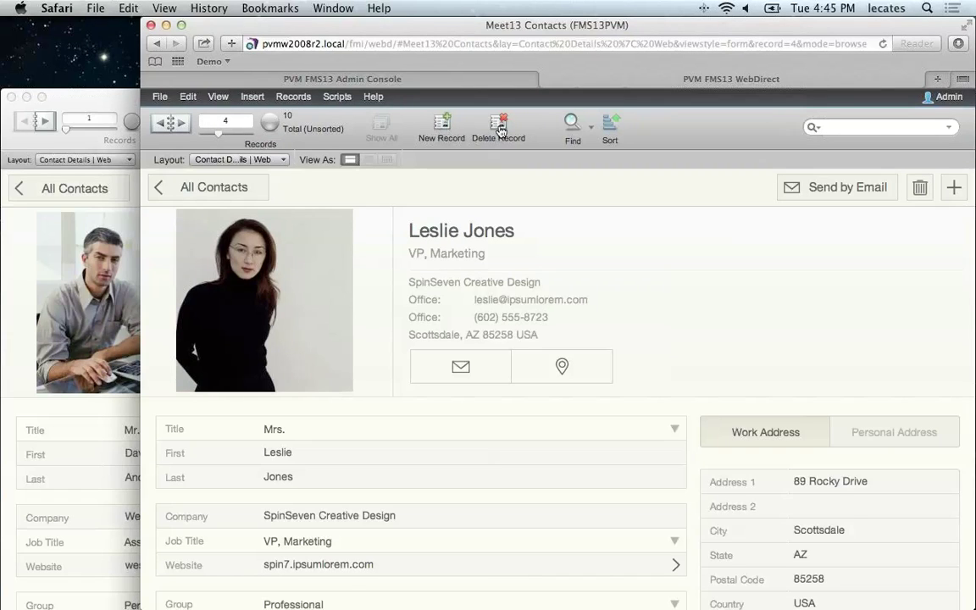
{"action": "left_click", "coordinate": [877, 128]}
{"action": "type", "text": "dav"}
{"action": "key", "text": "Return"}
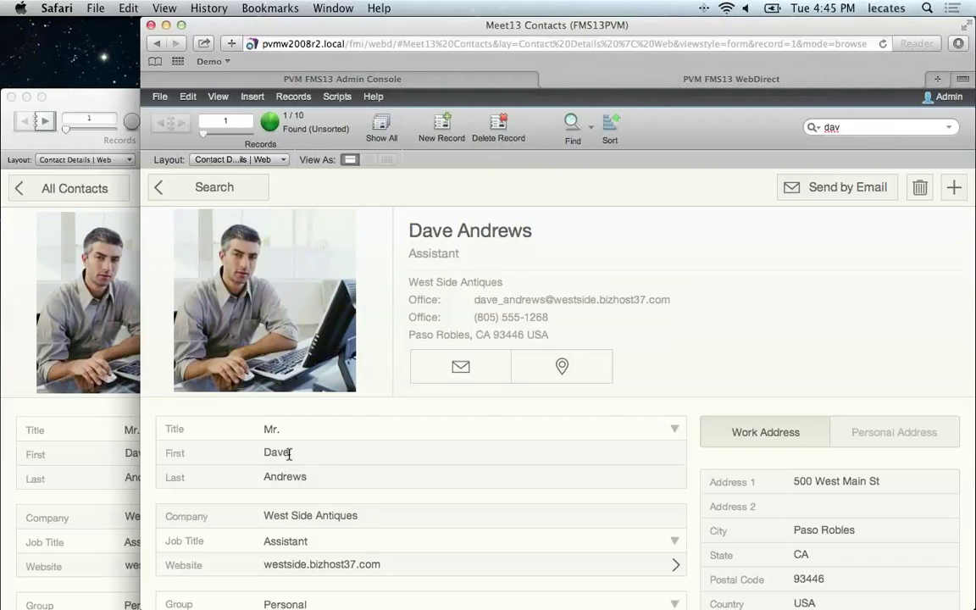
Step: Replace the found contact's shortened first name with its full form in WebDirect and commit the record
{"action": "left_click", "coordinate": [333, 454]}
{"action": "key", "text": "BackSpace"}
{"action": "type", "text": "id"}
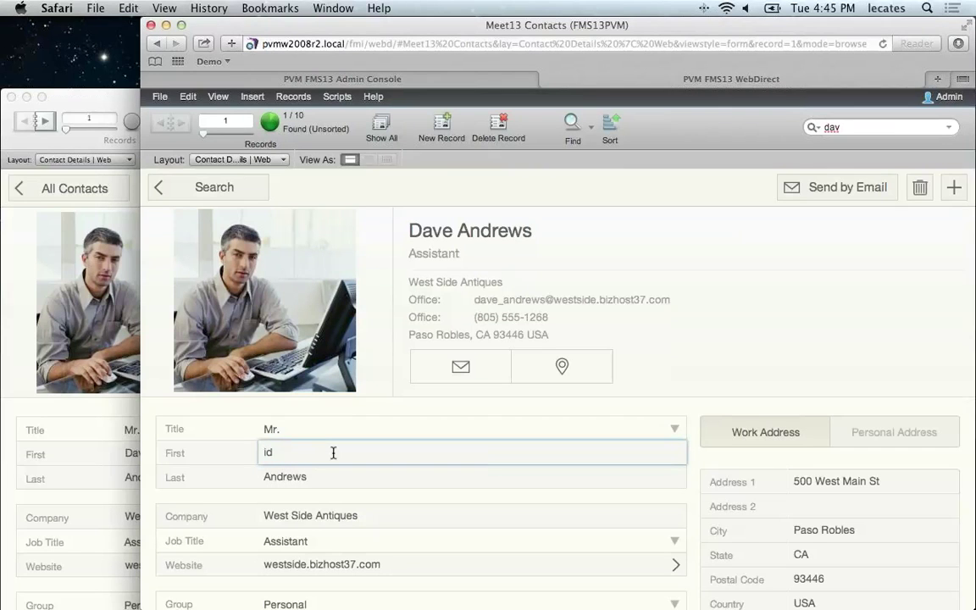
{"action": "key", "text": "BackSpace"}
{"action": "key", "text": "BackSpace"}
{"action": "type", "text": "David"}
{"action": "left_click", "coordinate": [186, 458]}
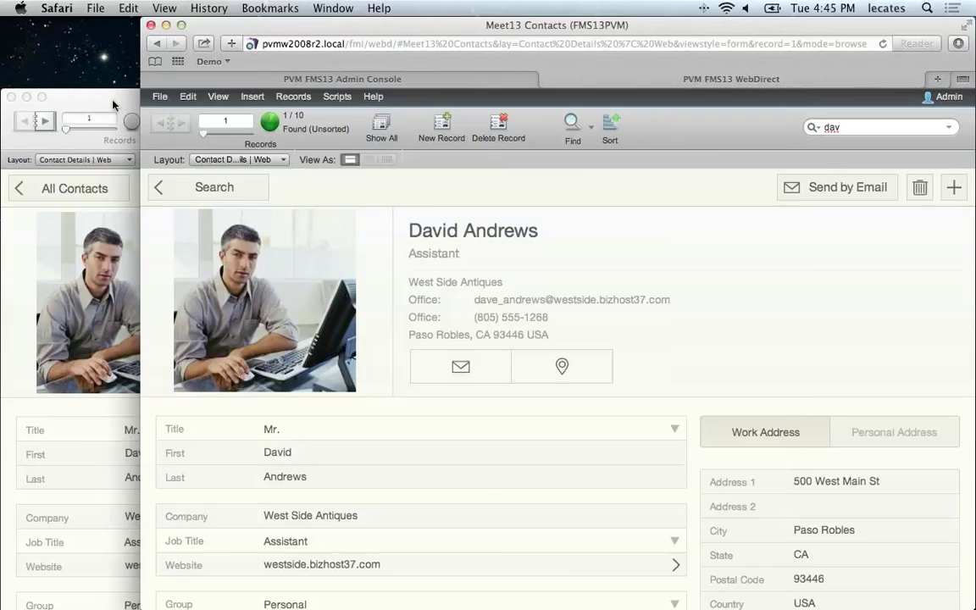
Step: Start editing the contact's First field in FileMaker Pro, and try to overwrite the same field with S in WebDirect
{"action": "left_click", "coordinate": [113, 102]}
{"action": "left_click", "coordinate": [165, 457]}
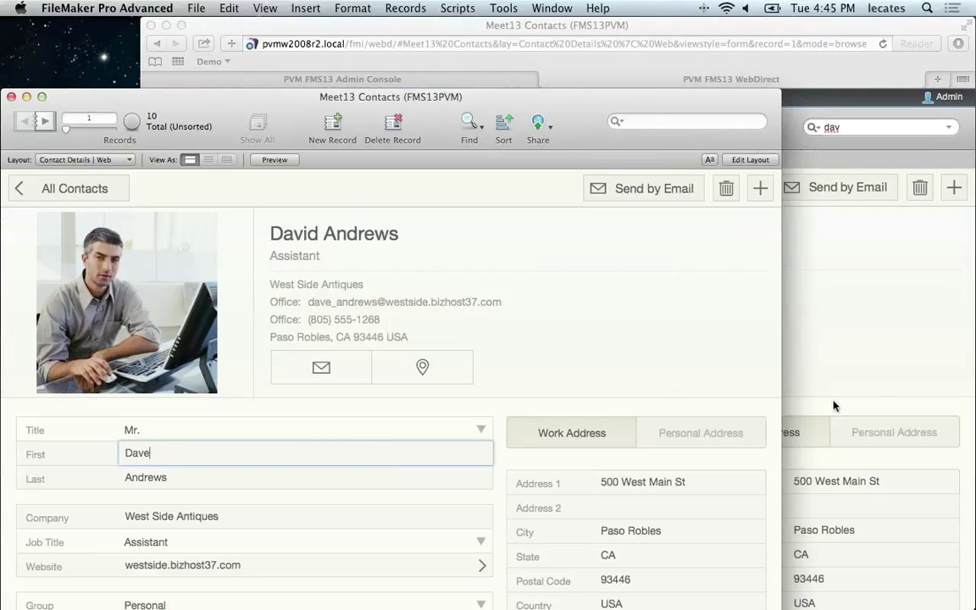
{"action": "left_click", "coordinate": [876, 410]}
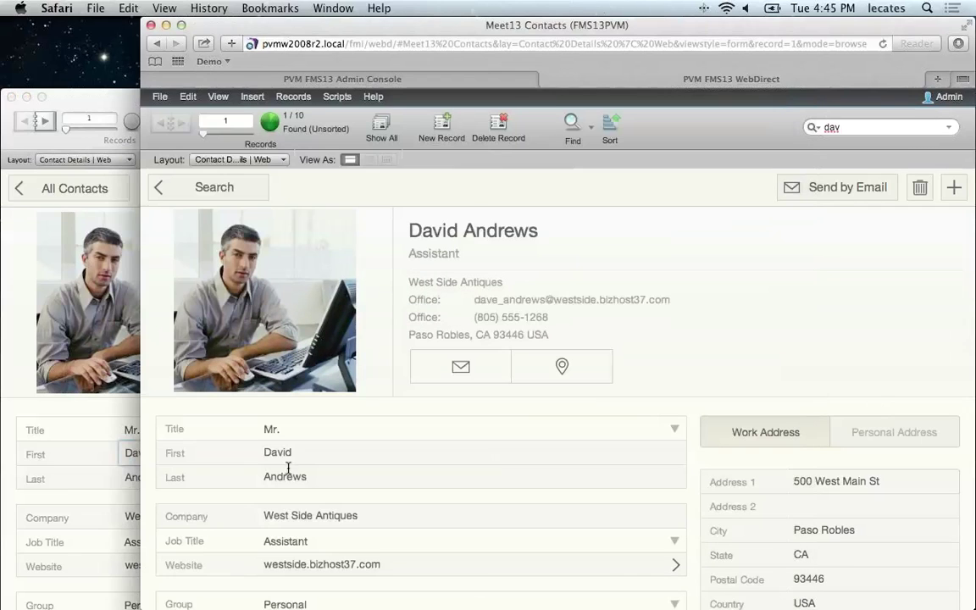
{"action": "left_click", "coordinate": [300, 452]}
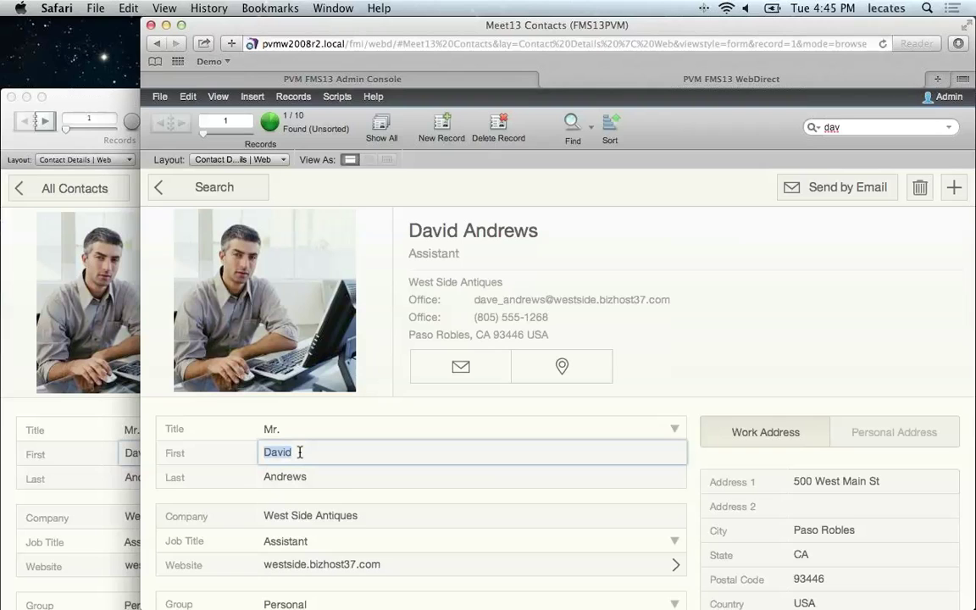
{"action": "type", "text": "S"}
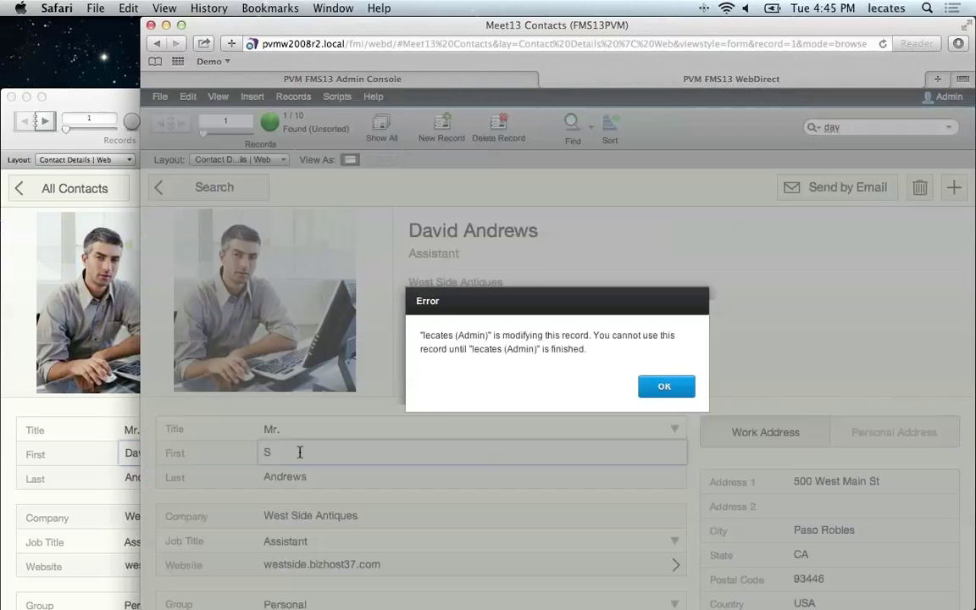
{"action": "left_click", "coordinate": [678, 388]}
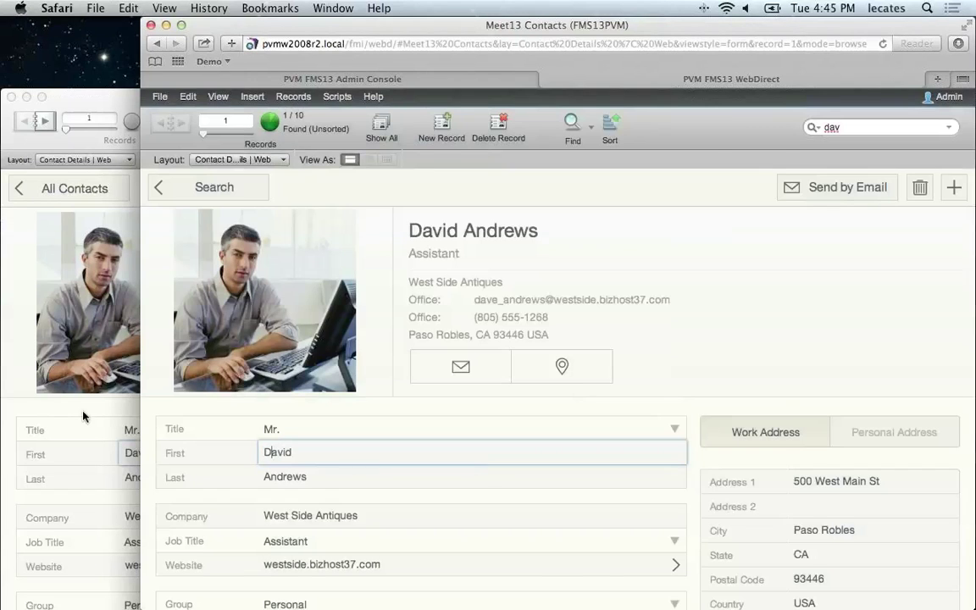
Step: Leave the contact's First field in FileMaker Pro and in the Safari WebDirect window to release the record
{"action": "left_click", "coordinate": [85, 415]}
{"action": "left_click", "coordinate": [51, 456]}
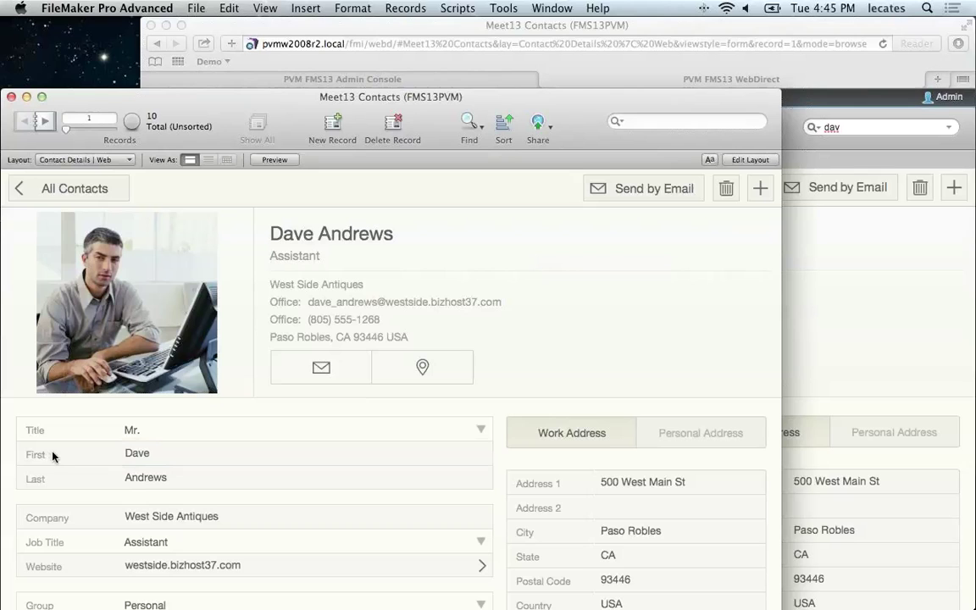
{"action": "left_click", "coordinate": [802, 407]}
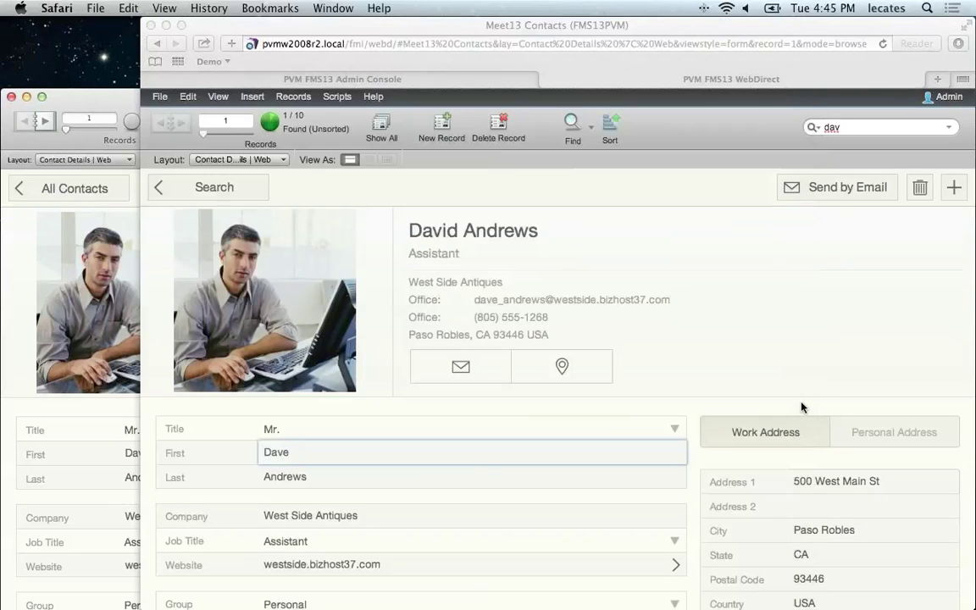
{"action": "left_click", "coordinate": [191, 460]}
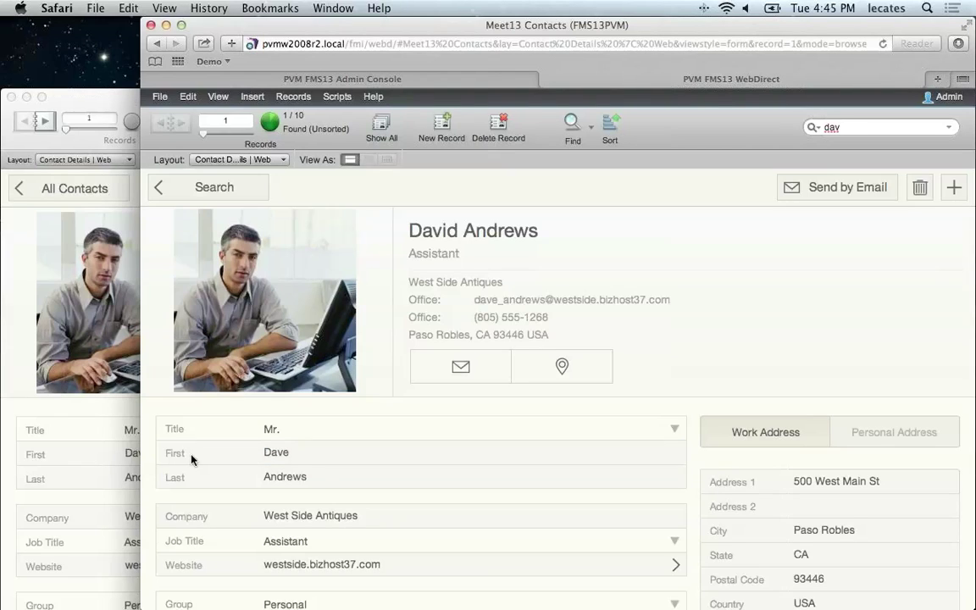
Step: Move the FileMaker Pro window up beneath the menu bar, and shift the Safari window sideways to overlap more of it
{"action": "left_click", "coordinate": [122, 105]}
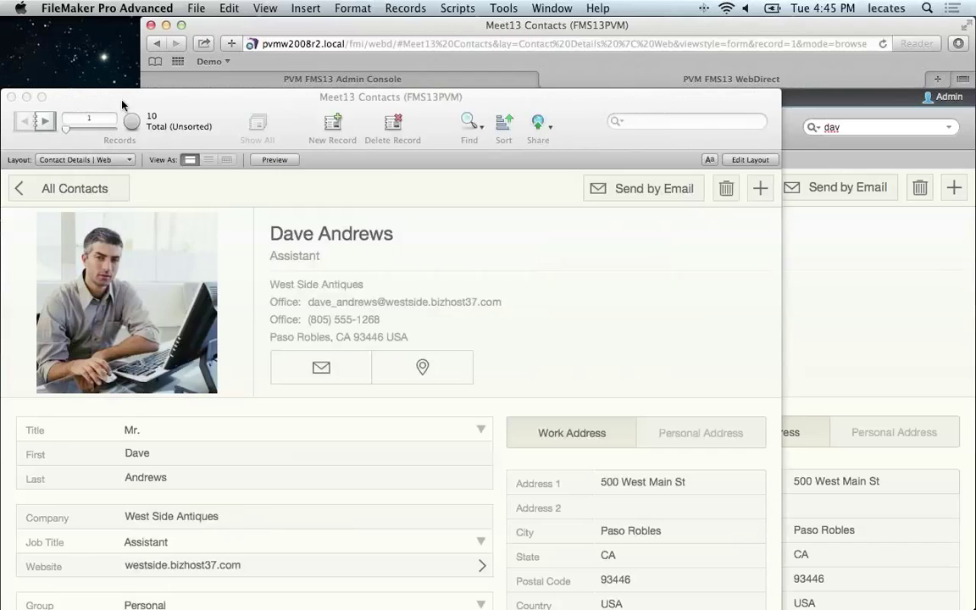
{"action": "left_click_drag", "start_coordinate": [123, 105], "coordinate": [123, 34]}
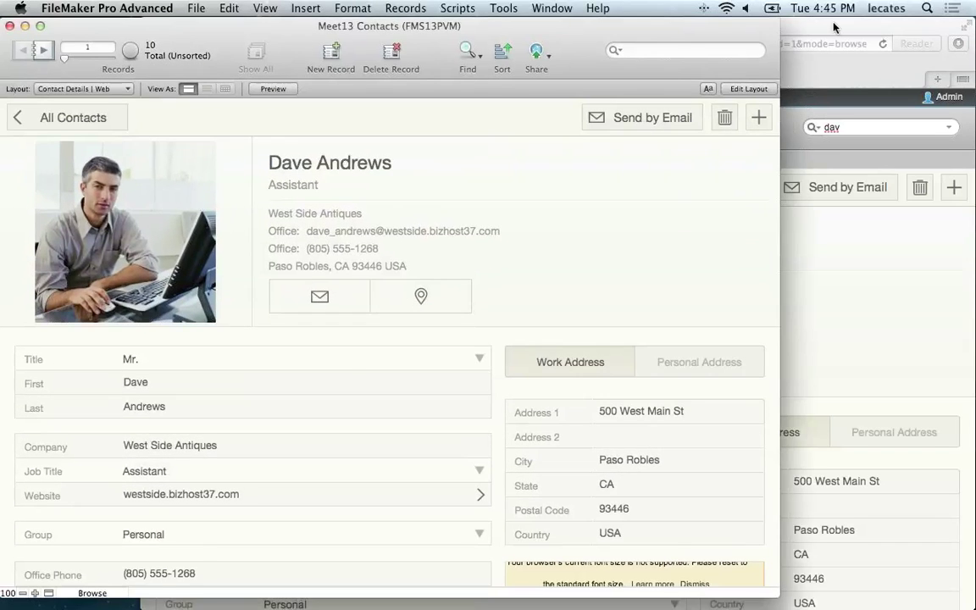
{"action": "left_click", "coordinate": [834, 27]}
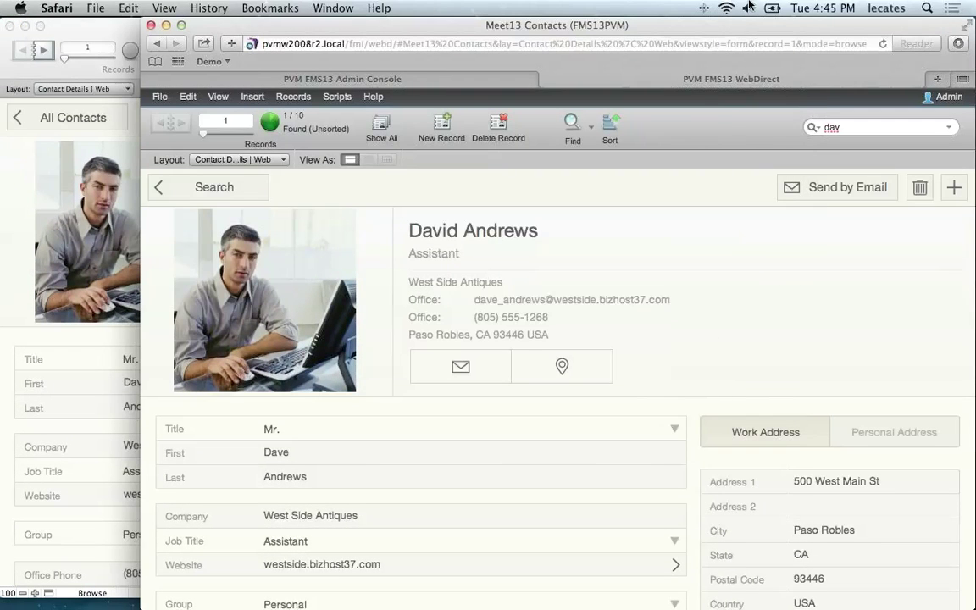
{"action": "left_click_drag", "start_coordinate": [686, 28], "coordinate": [631, 28]}
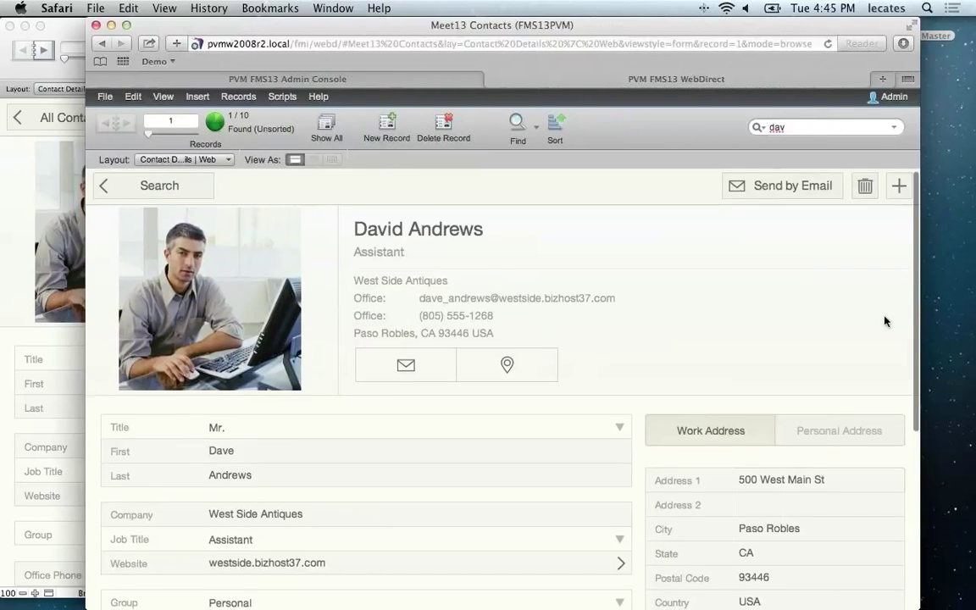
Step: Examine the contact's phone, email and map details in WebDirect, and view the account's Change Password dialog without changing anything
{"action": "scroll", "coordinate": [884, 321], "scroll_direction": "down", "scroll_amount": 3}
{"action": "scroll", "coordinate": [914, 336], "scroll_direction": "down", "scroll_amount": 6}
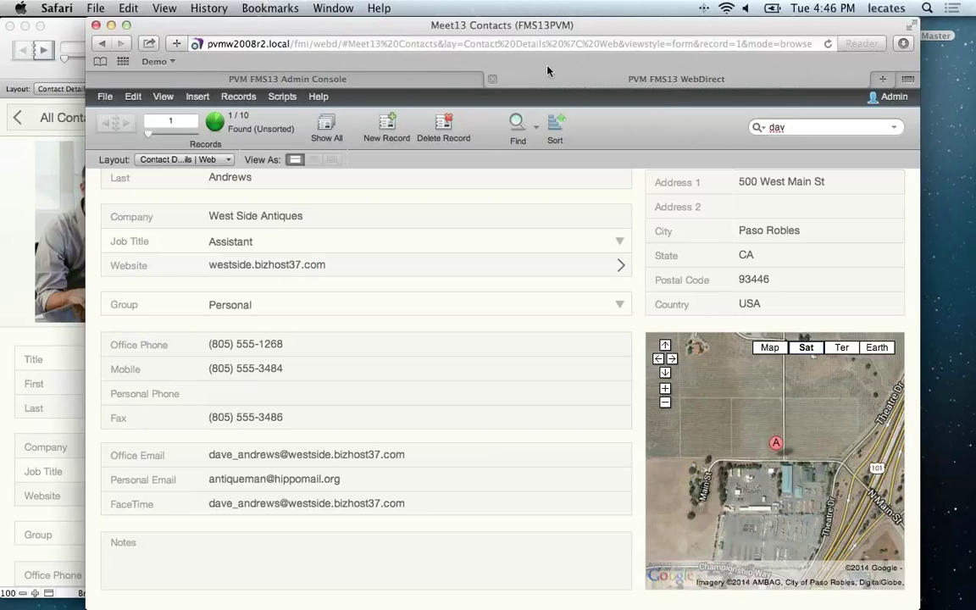
{"action": "left_click", "coordinate": [889, 97]}
{"action": "left_click", "coordinate": [877, 132]}
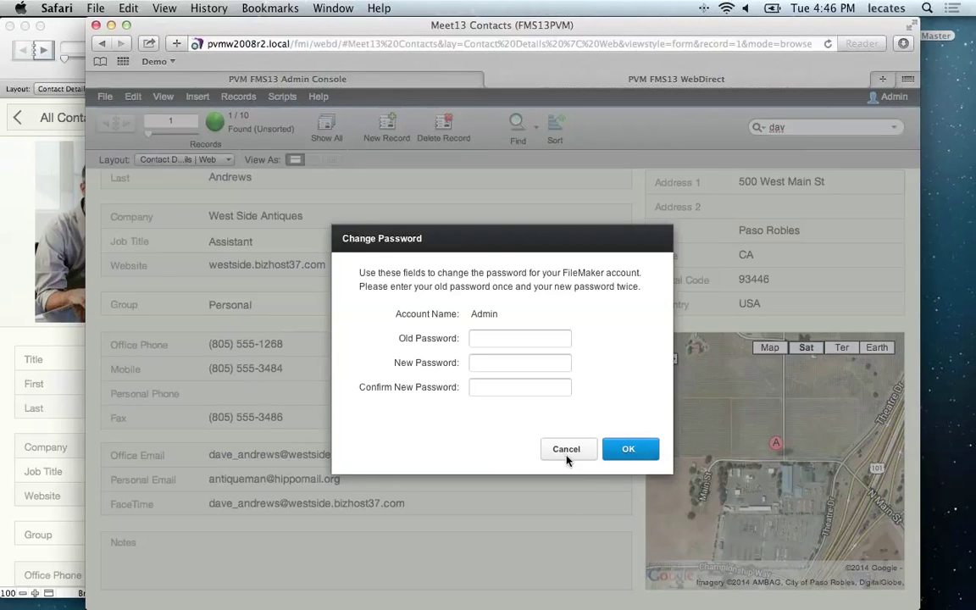
{"action": "left_click", "coordinate": [566, 457]}
Step: Close the WebDirect session, the Meet13 Contacts window in FileMaker Pro, and the FileMaker Server Admin Console in Safari
{"action": "key", "text": "super+w"}
{"action": "left_click", "coordinate": [65, 28]}
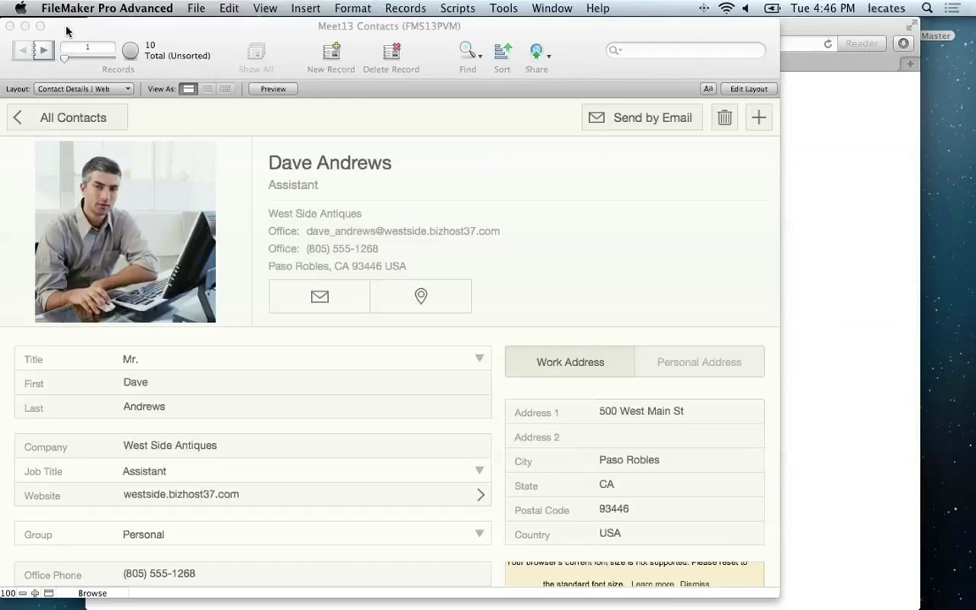
{"action": "key", "text": "super+w"}
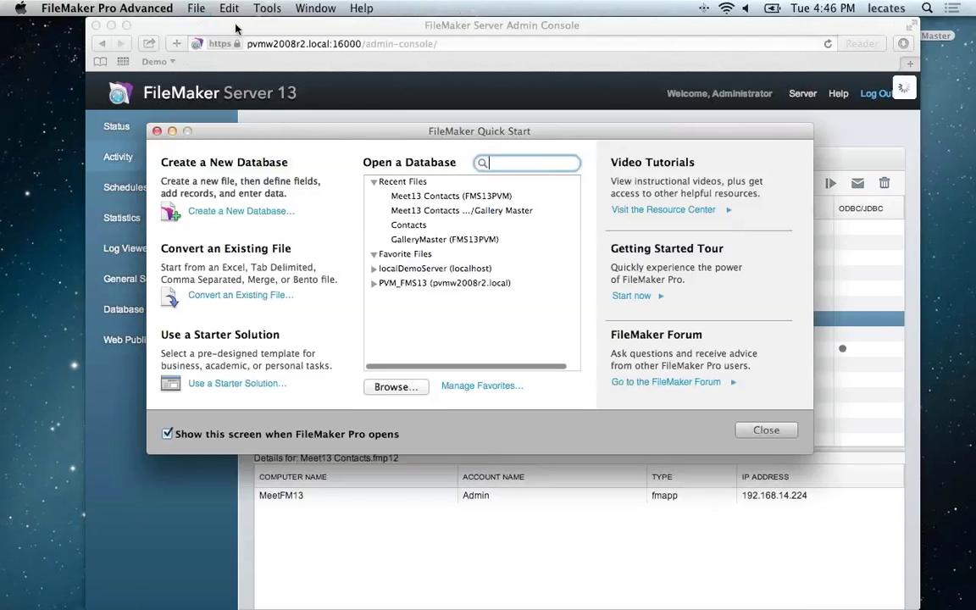
{"action": "left_click", "coordinate": [215, 26]}
{"action": "key", "text": "super+w"}
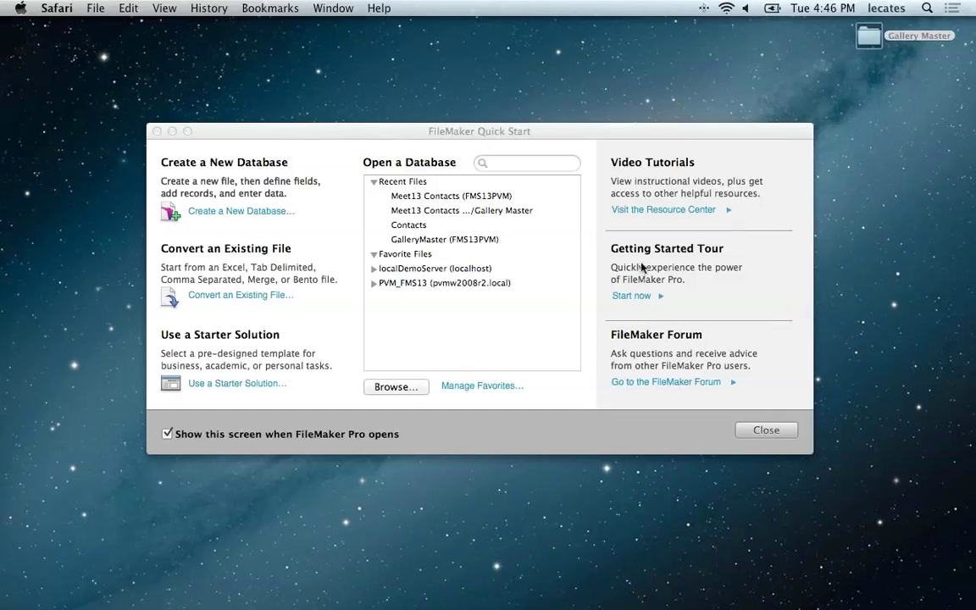
Step: Launch the Getting Started Tour from FileMaker Quick Start and advance through its welcome and introduction pages
{"action": "left_click", "coordinate": [633, 302]}
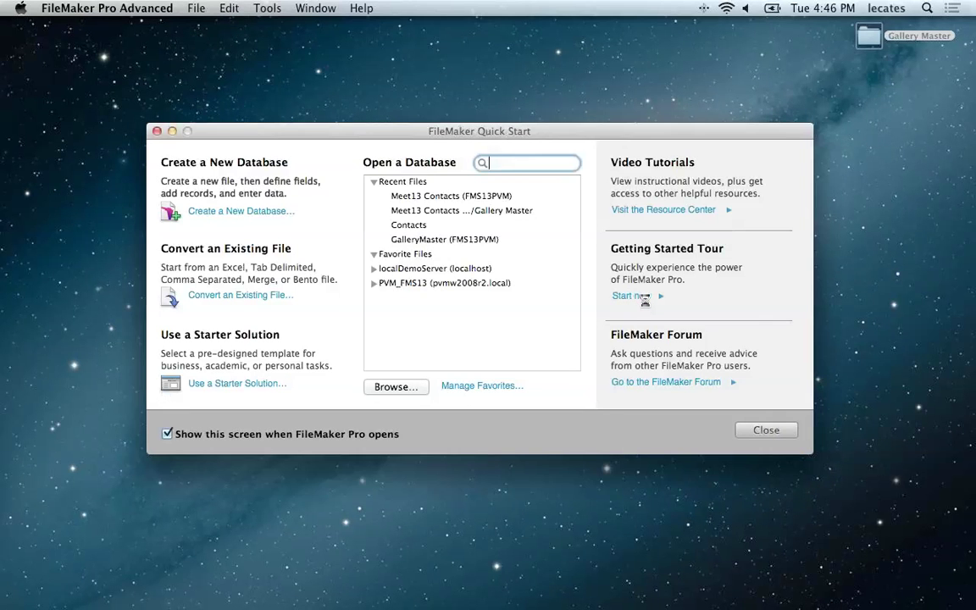
{"action": "left_click", "coordinate": [635, 297]}
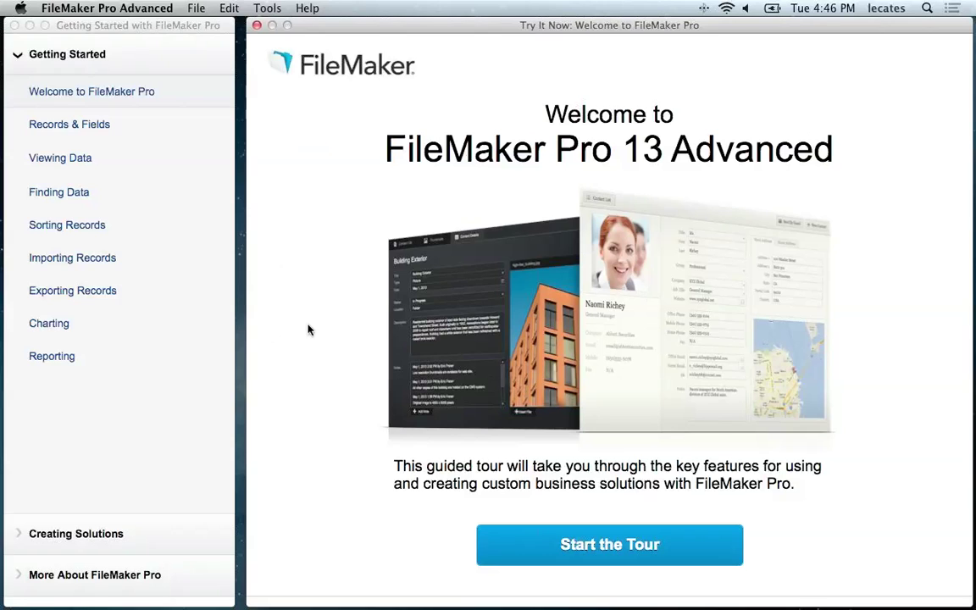
{"action": "left_click", "coordinate": [610, 546]}
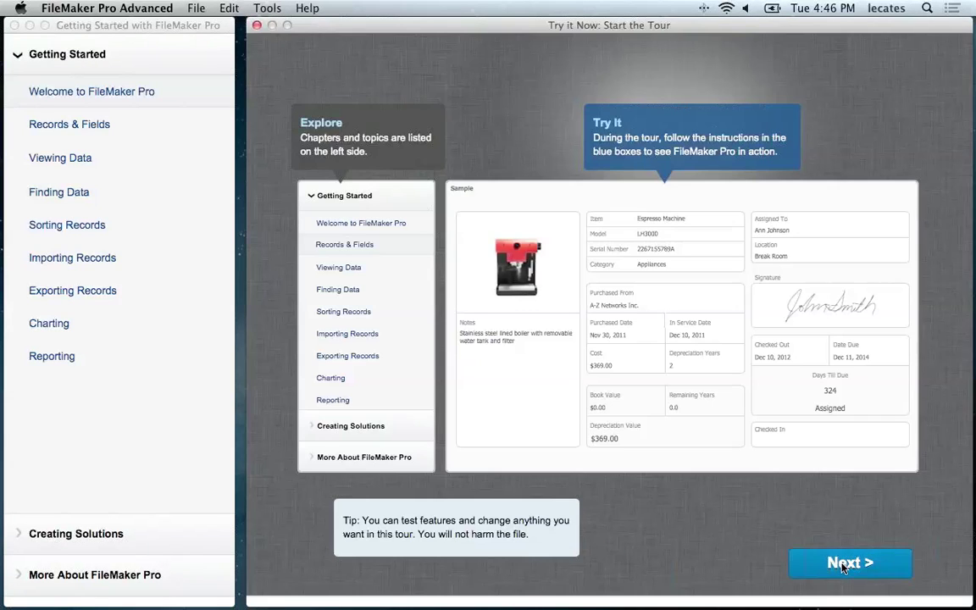
{"action": "left_click", "coordinate": [843, 564]}
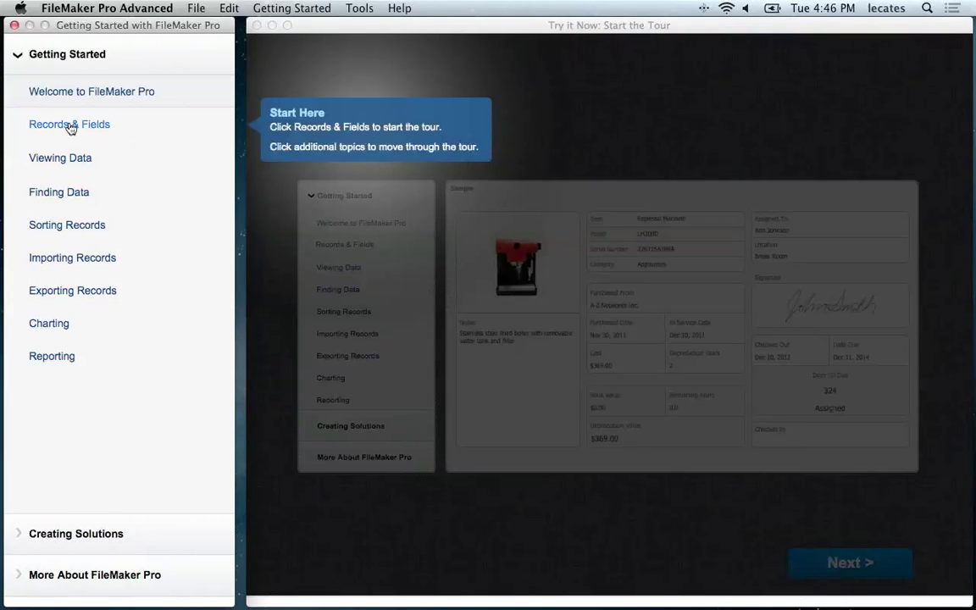
Step: Explore the tour's Records & Fields topic, followed by its Viewing Data topic
{"action": "left_click", "coordinate": [71, 127]}
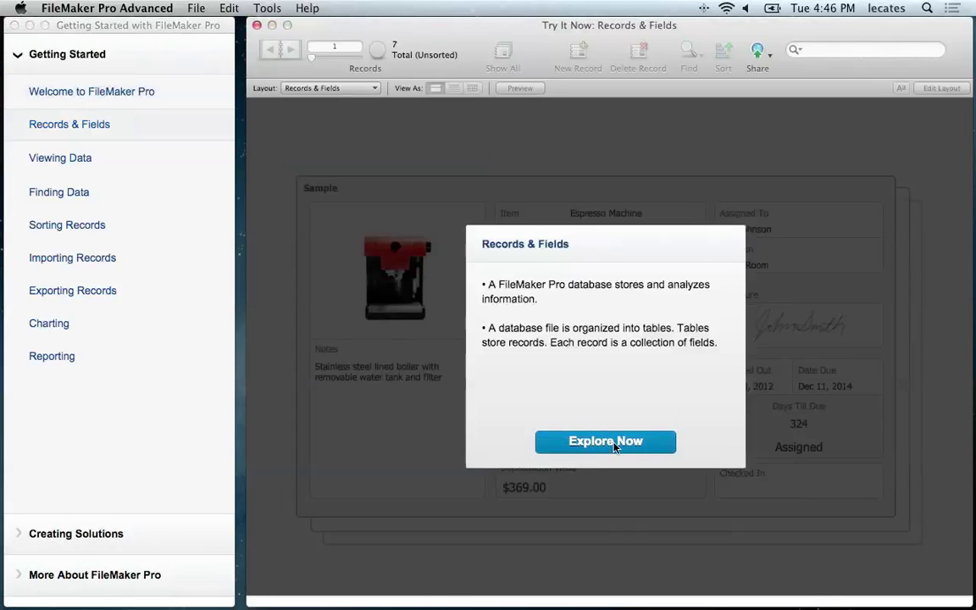
{"action": "left_click", "coordinate": [615, 448]}
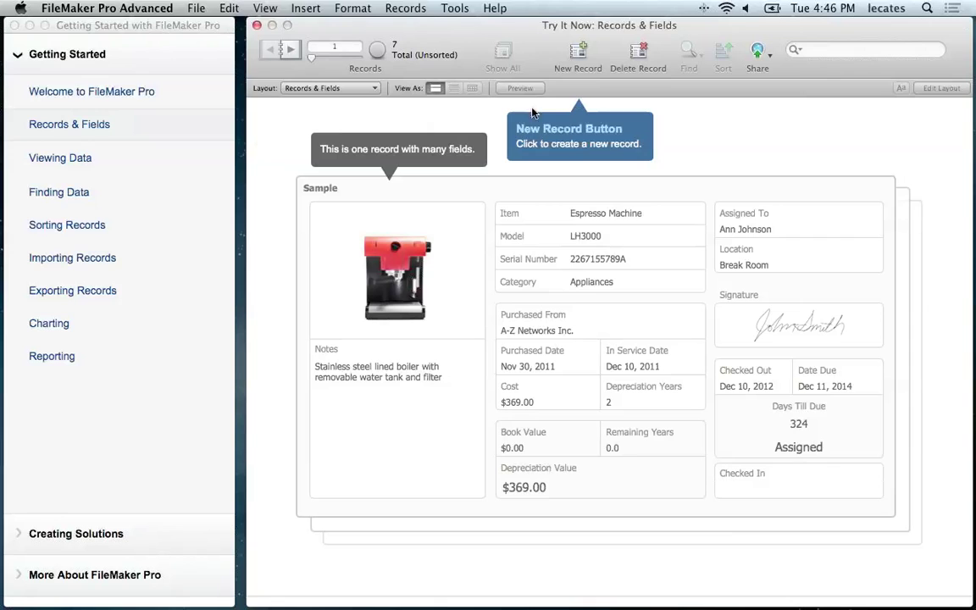
{"action": "left_click", "coordinate": [83, 160]}
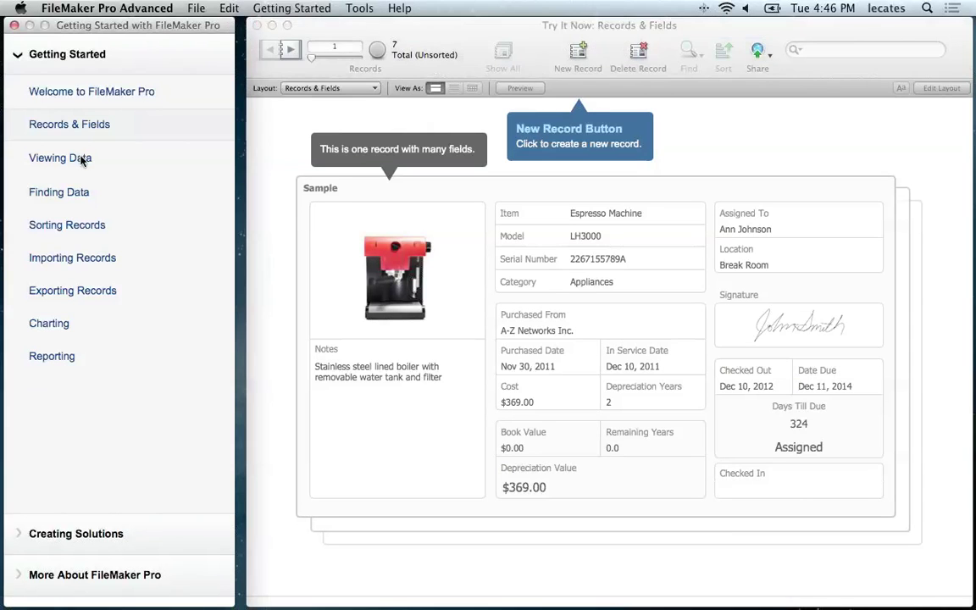
{"action": "left_click", "coordinate": [82, 161]}
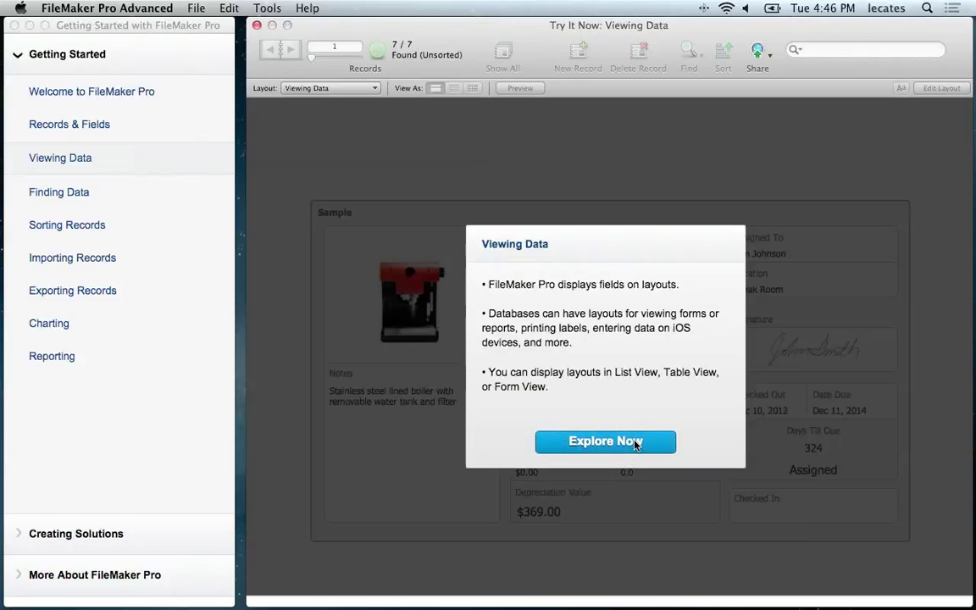
{"action": "left_click", "coordinate": [571, 440]}
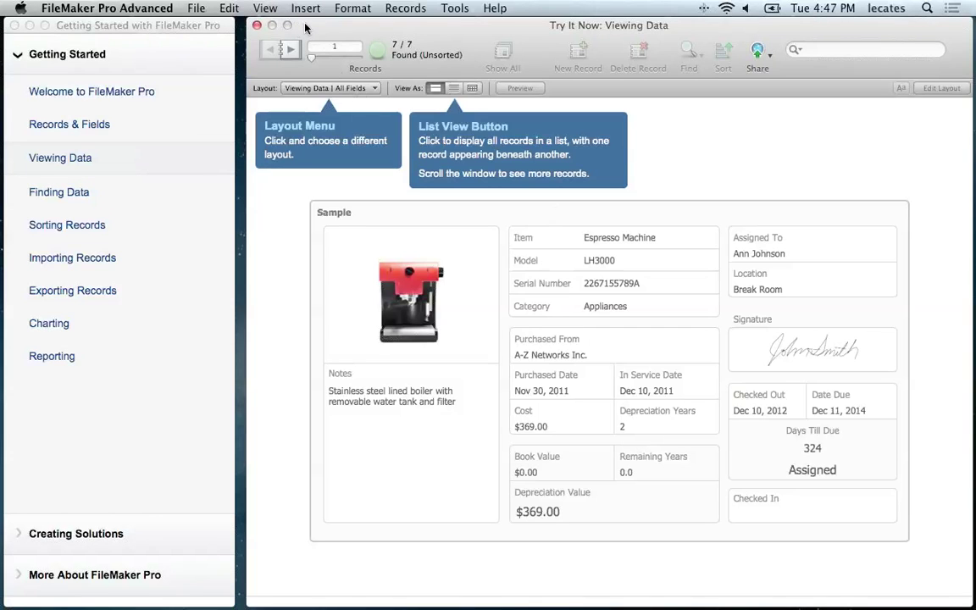